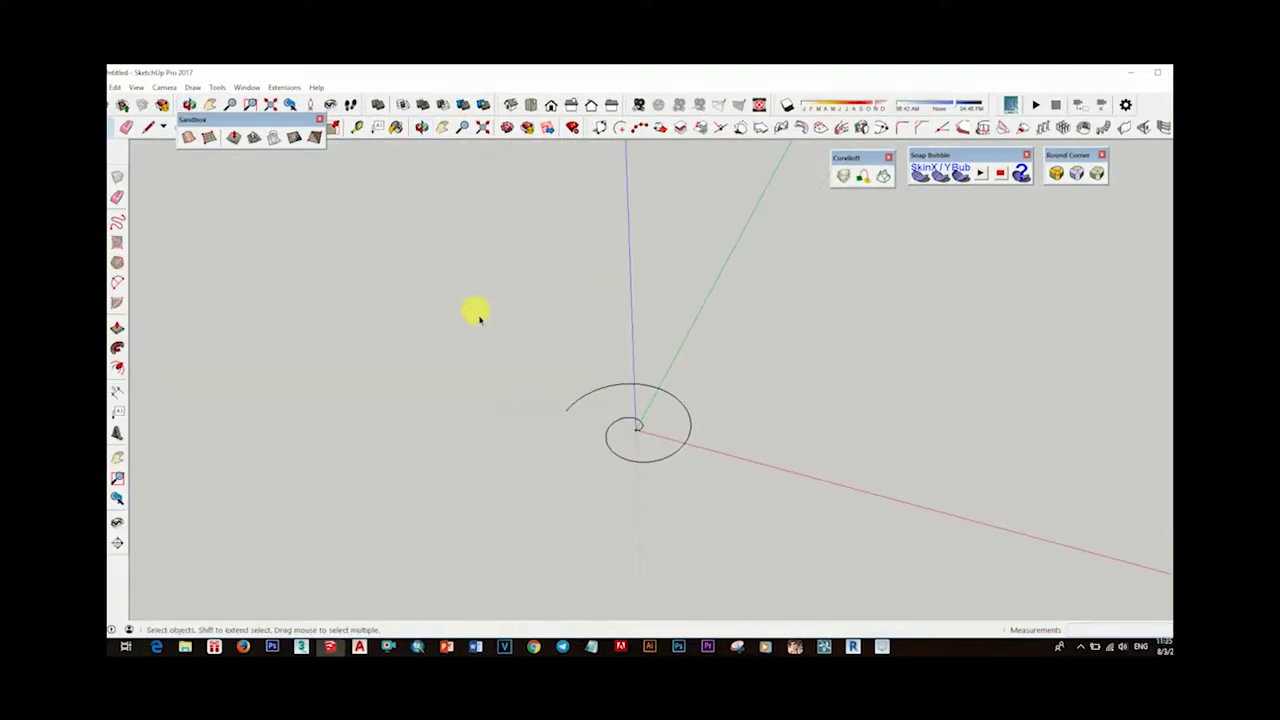
Erase the leftover spiral from the starting scene.
click(670, 468)
right_click(670, 468)
click(700, 92)
mouse_move(623, 334)
middle_down()
mouse_move(646, 389)
mouse_move(640, 440)
middle_up()
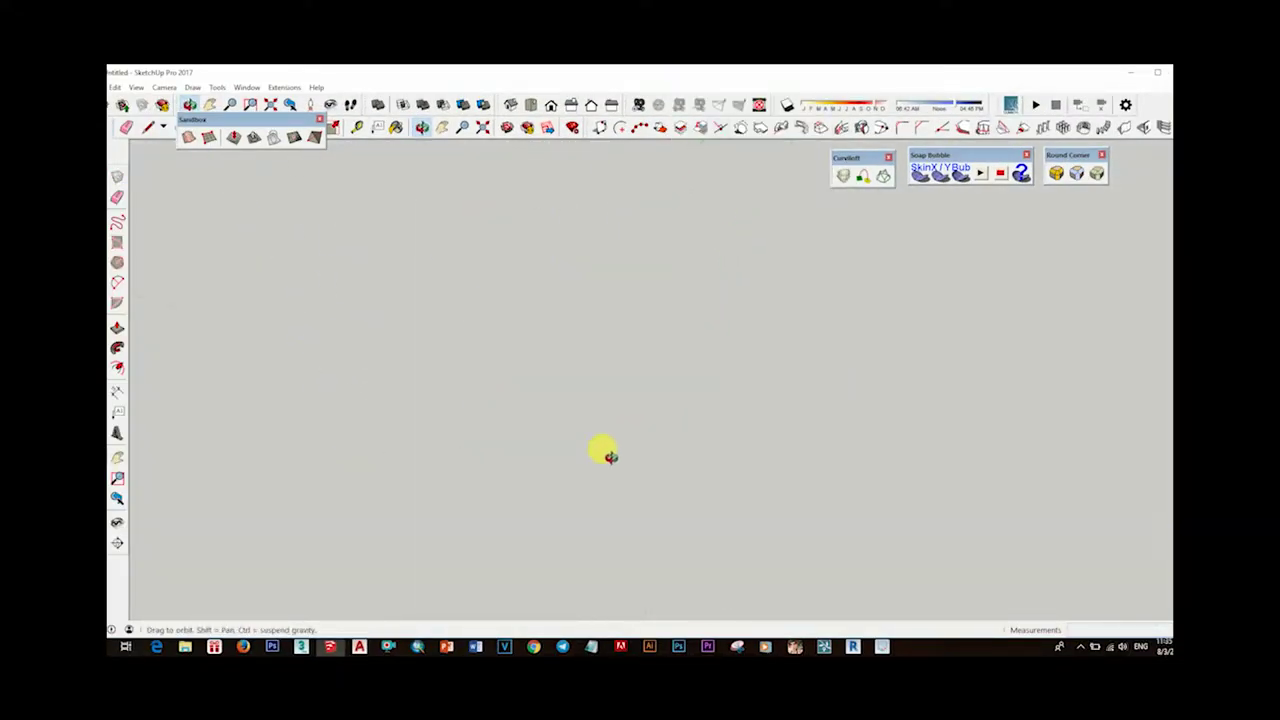
key(space)
mouse_move(568, 525)
middle_down()
mouse_move(583, 454)
mouse_move(619, 400)
middle_up()
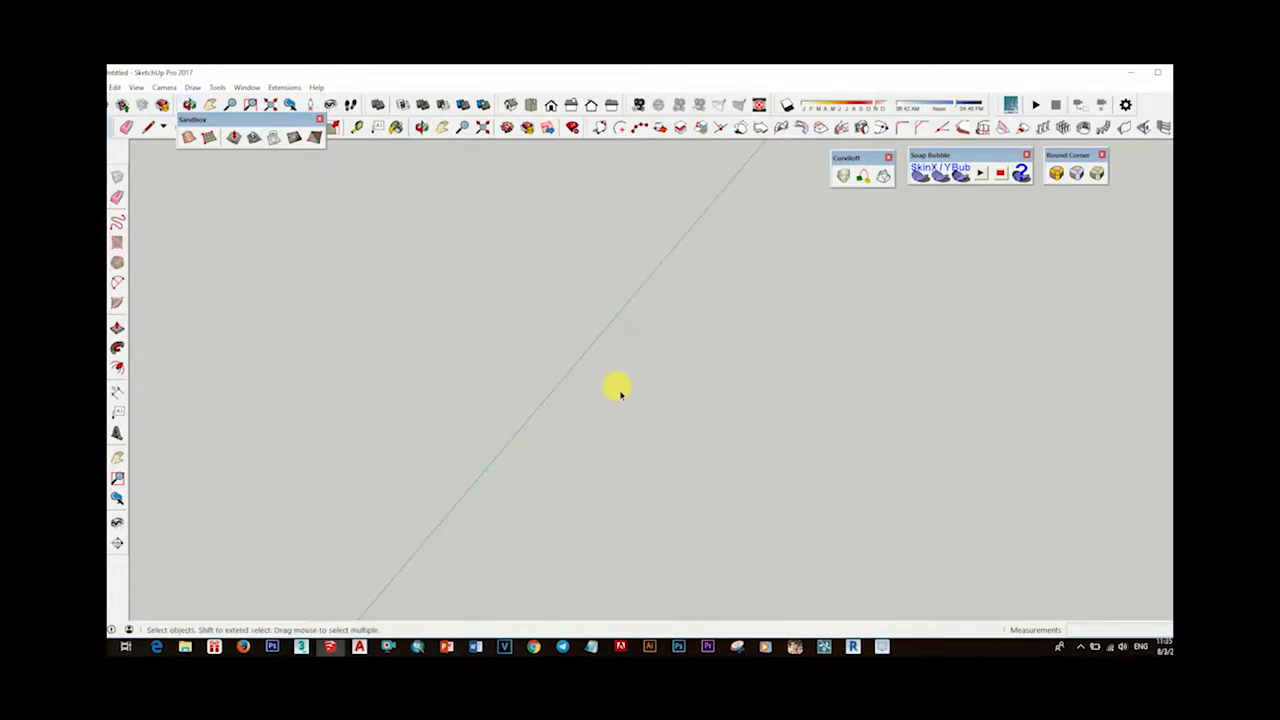
mouse_move(609, 457)
middle_down()
mouse_move(534, 474)
mouse_move(594, 449)
mouse_move(560, 510)
mouse_move(451, 491)
mouse_move(611, 471)
mouse_move(609, 486)
middle_up()
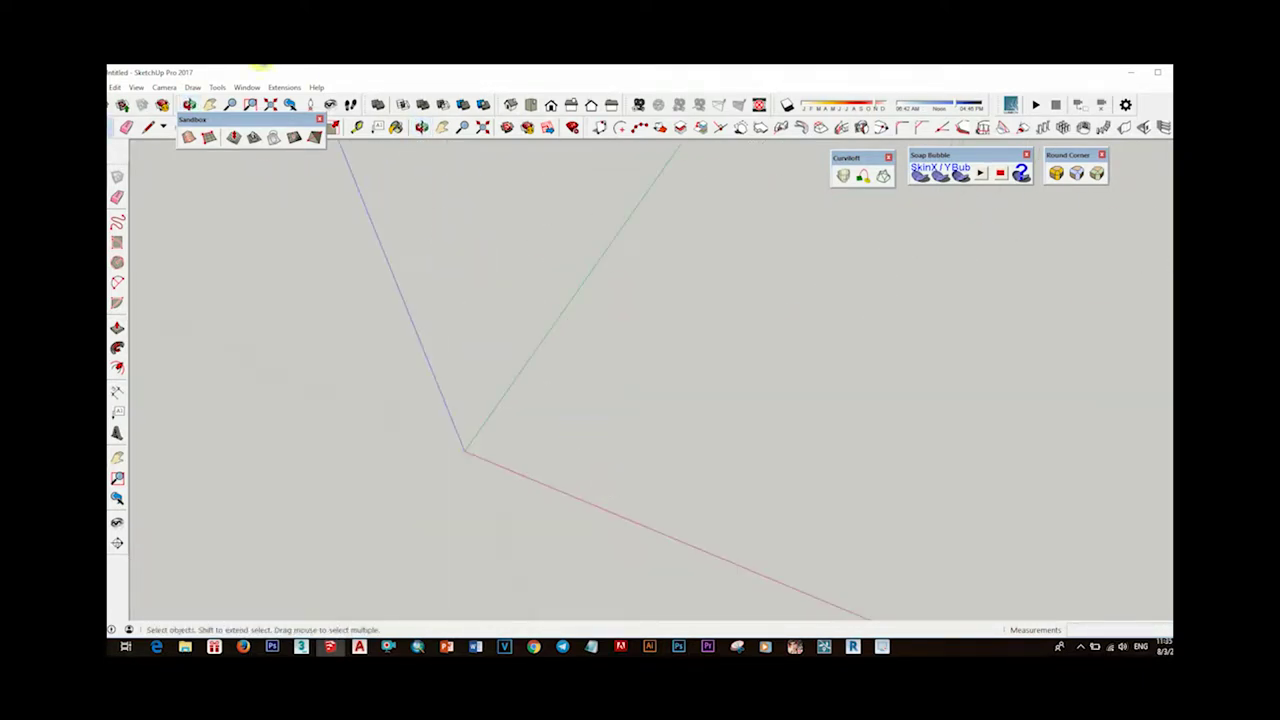
In Model Info > Units, set length to Decimal millimetres with 0mm precision.
click(245, 87)
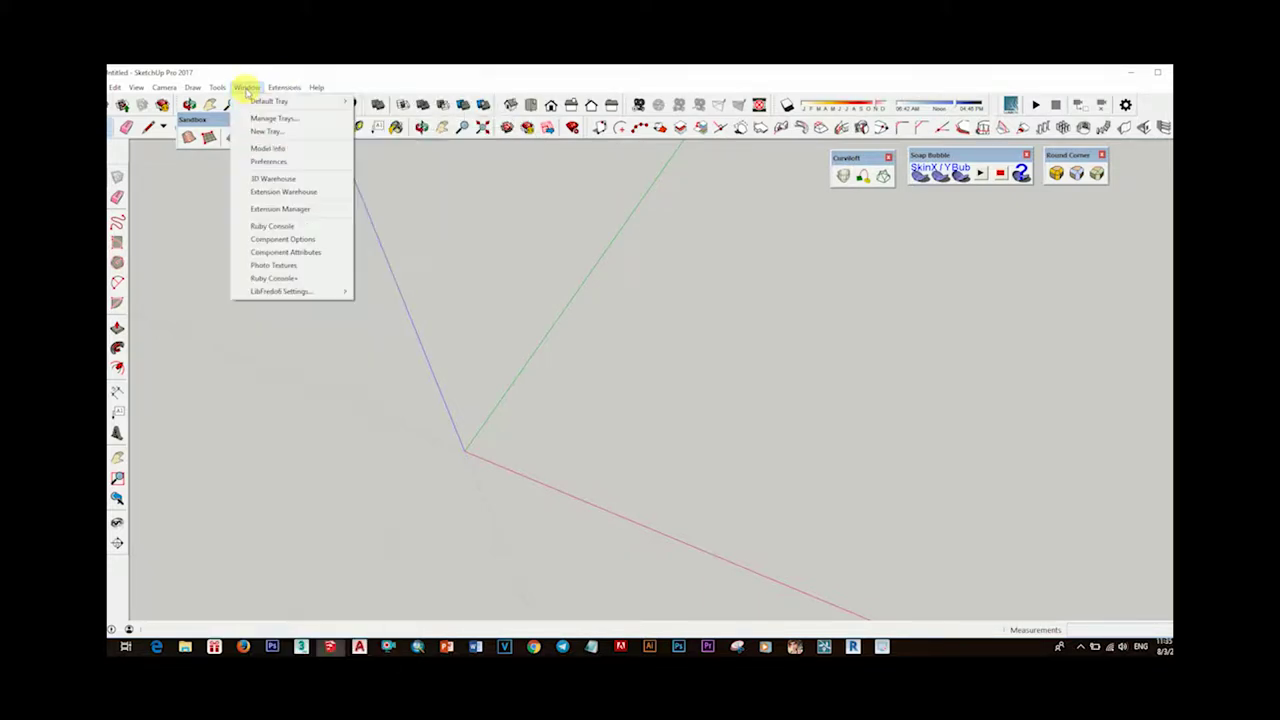
click(274, 152)
click(557, 297)
click(528, 306)
click(609, 297)
click(585, 324)
click(555, 314)
click(537, 326)
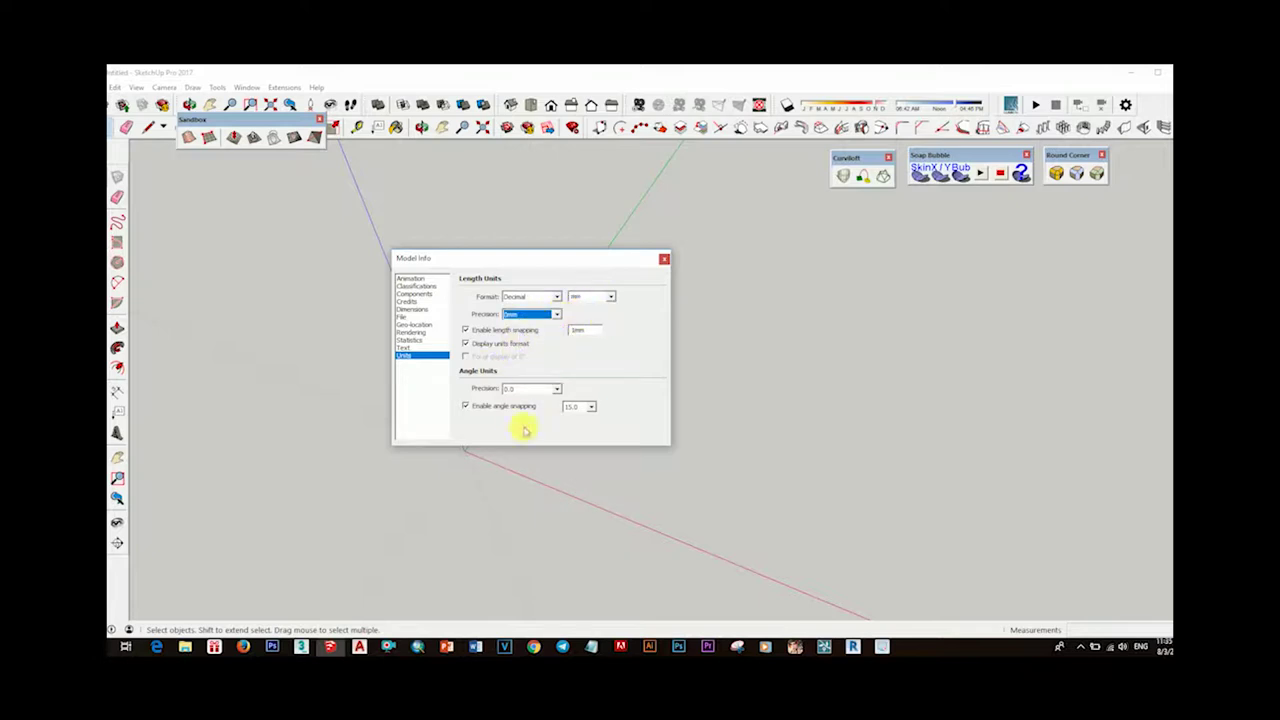
click(664, 259)
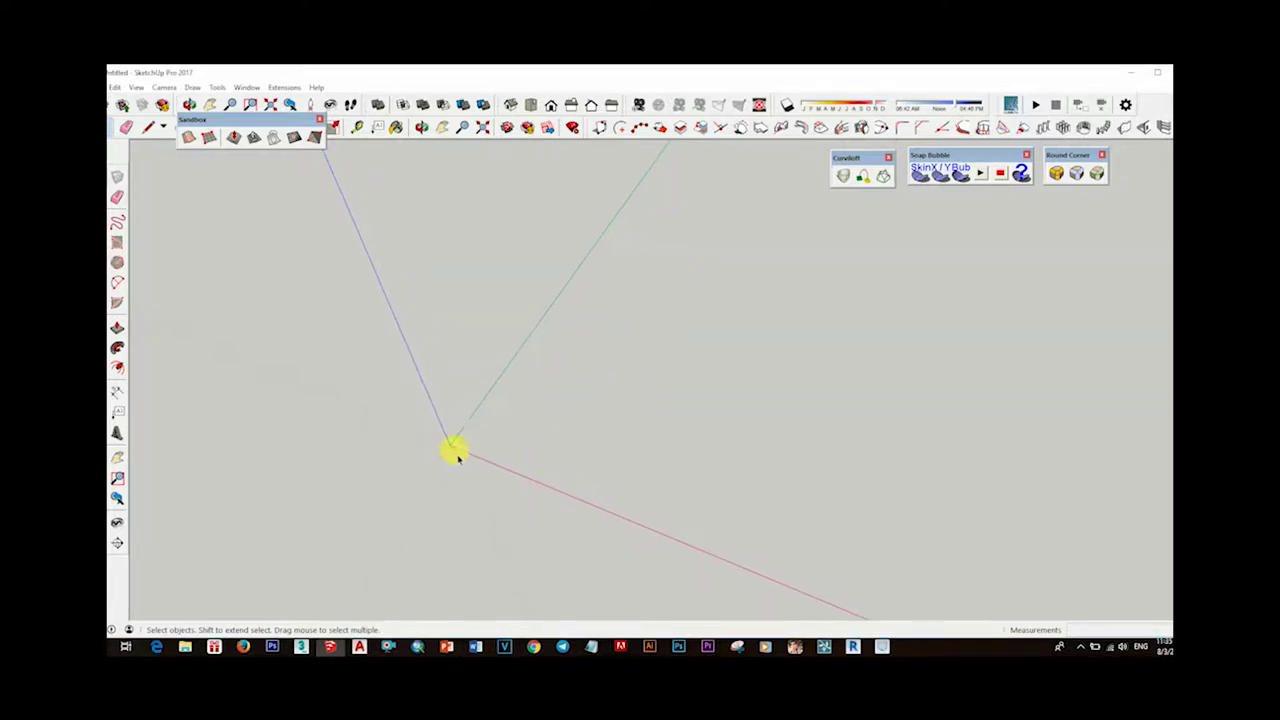
Draw a large 100-segment circle on the ground plane centred at the axes origin.
mouse_move(455, 452)
middle_down()
mouse_move(443, 451)
mouse_move(470, 458)
middle_up()
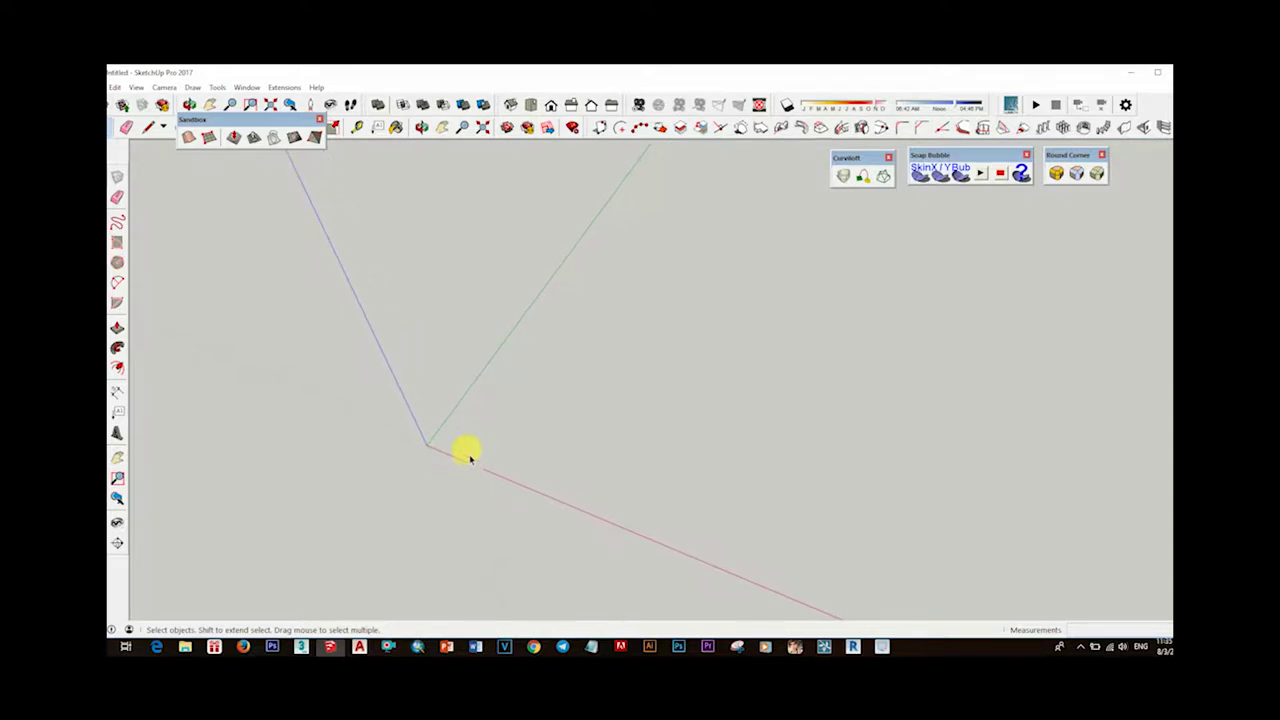
click(117, 242)
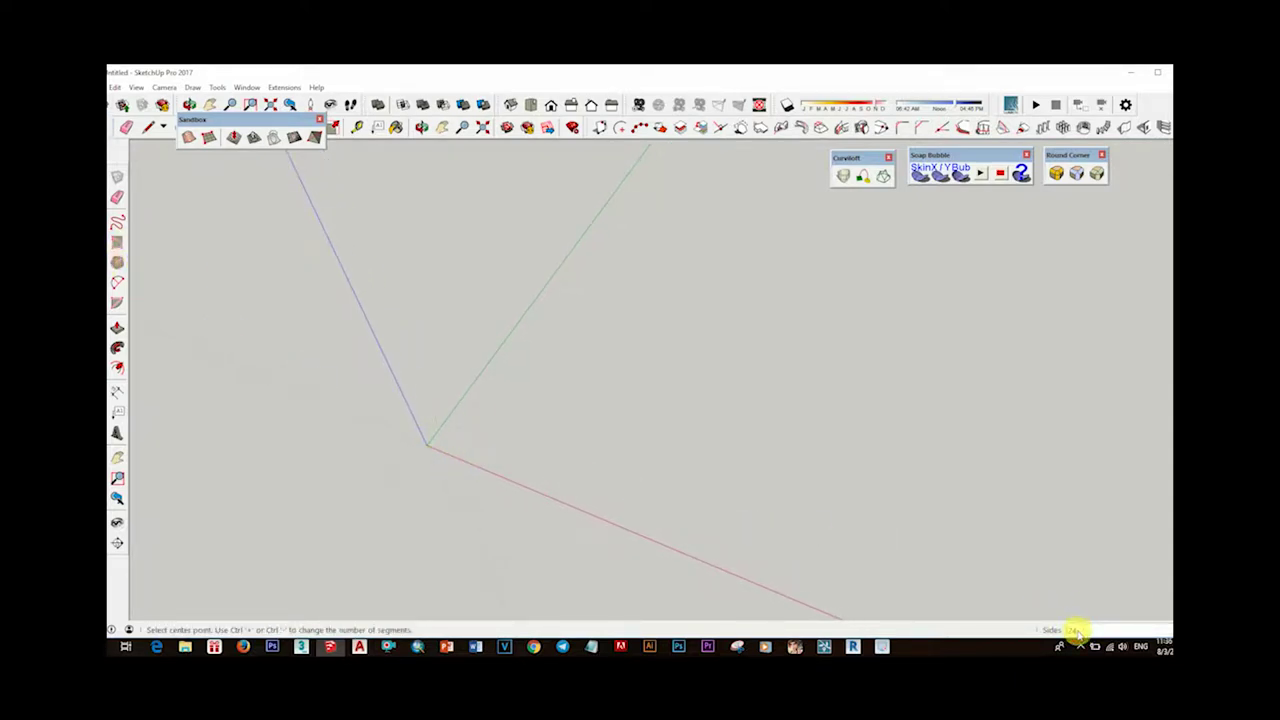
click(426, 445)
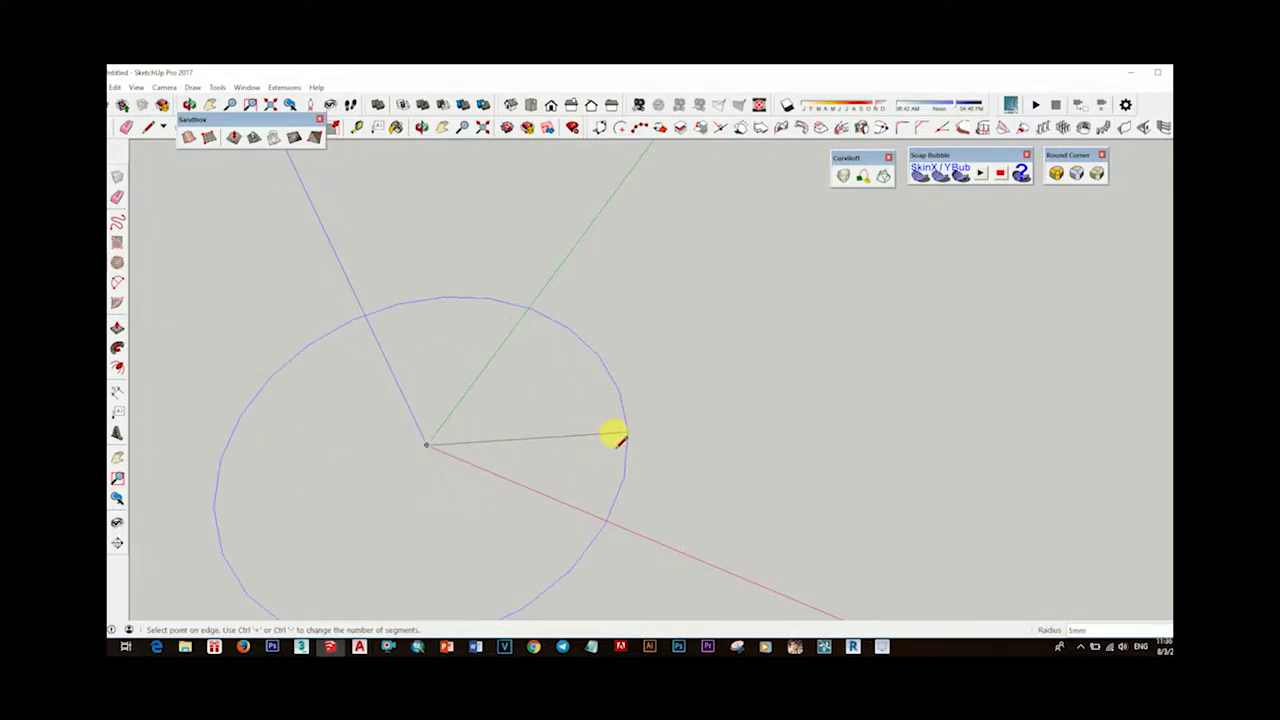
key(Escape)
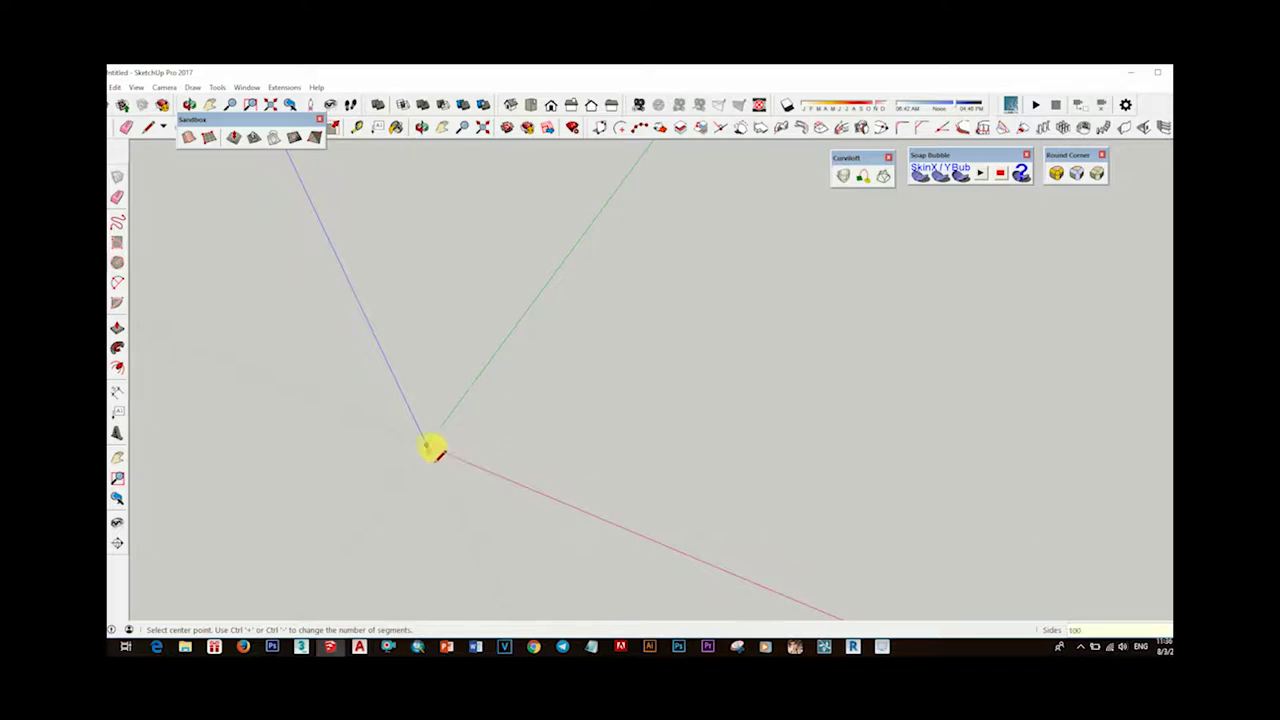
middle_drag(437, 449, 466, 434)
click(467, 433)
text(20)
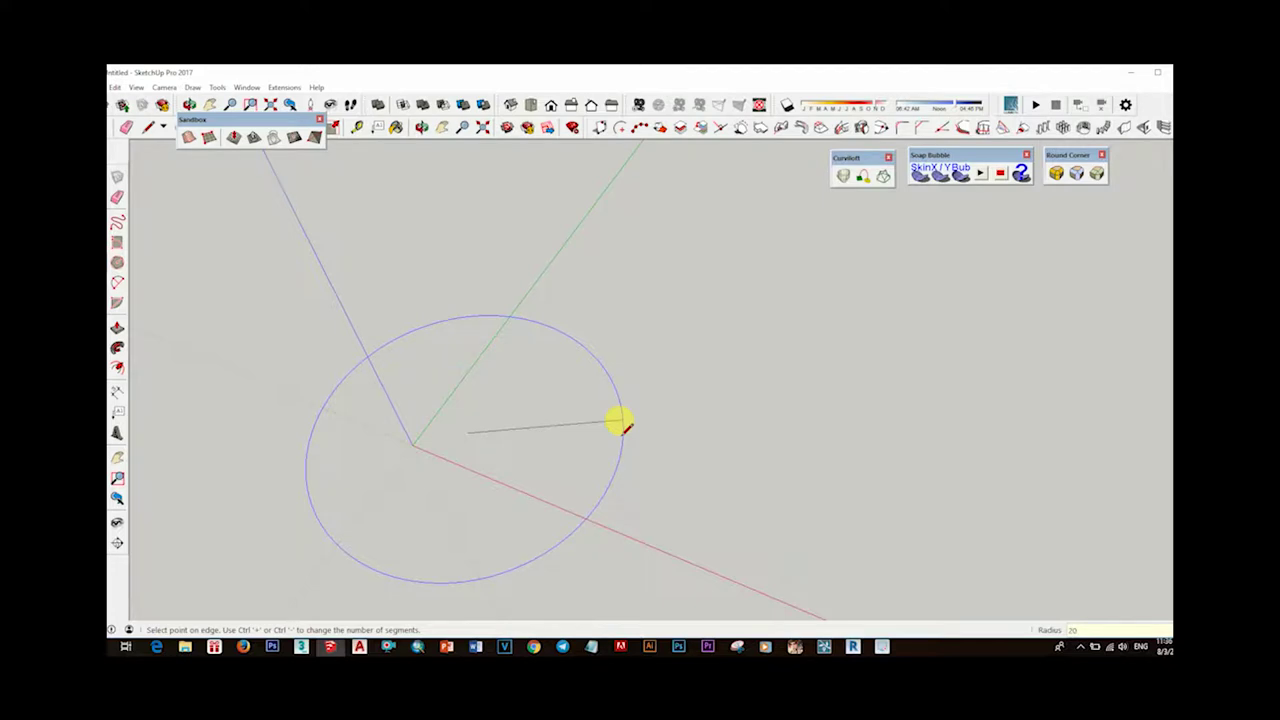
click(619, 420)
middle_drag(603, 451, 597, 418)
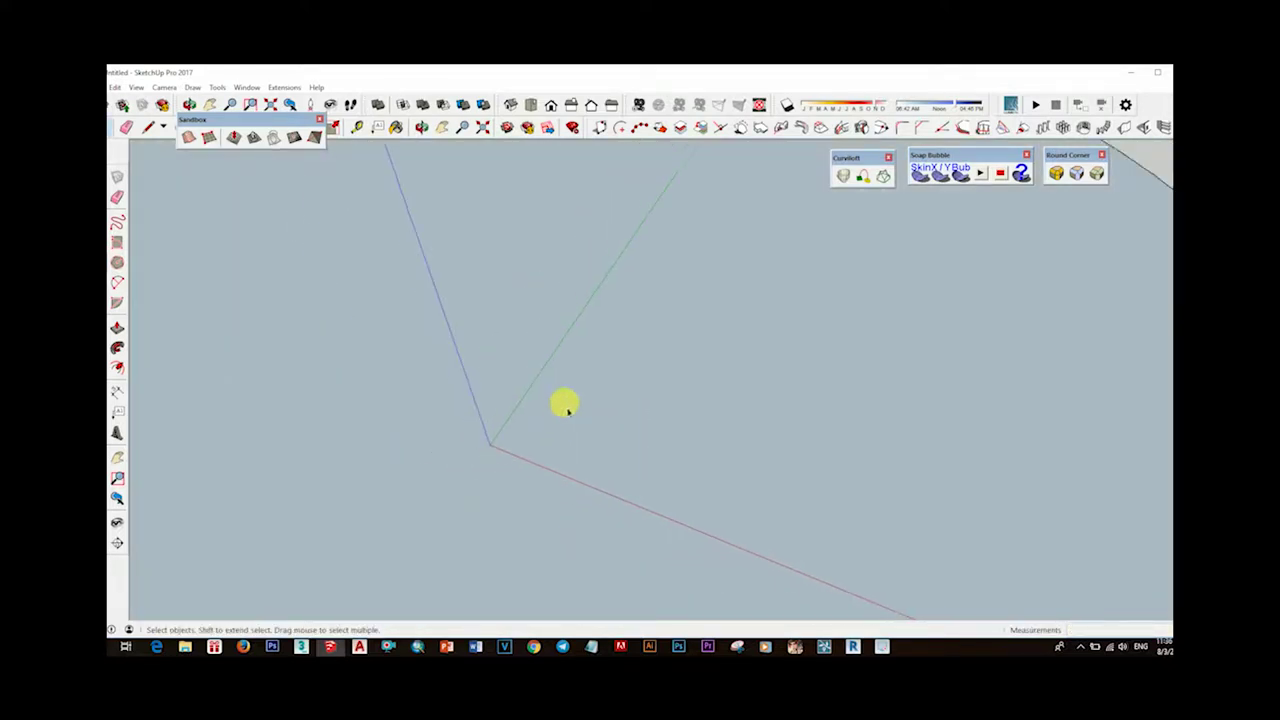
Push/pull the circle face upward into a short cylinder.
key(space)
scroll(600, 425, down, 3)
scroll(598, 420, down, 3)
scroll(605, 430, down, 1)
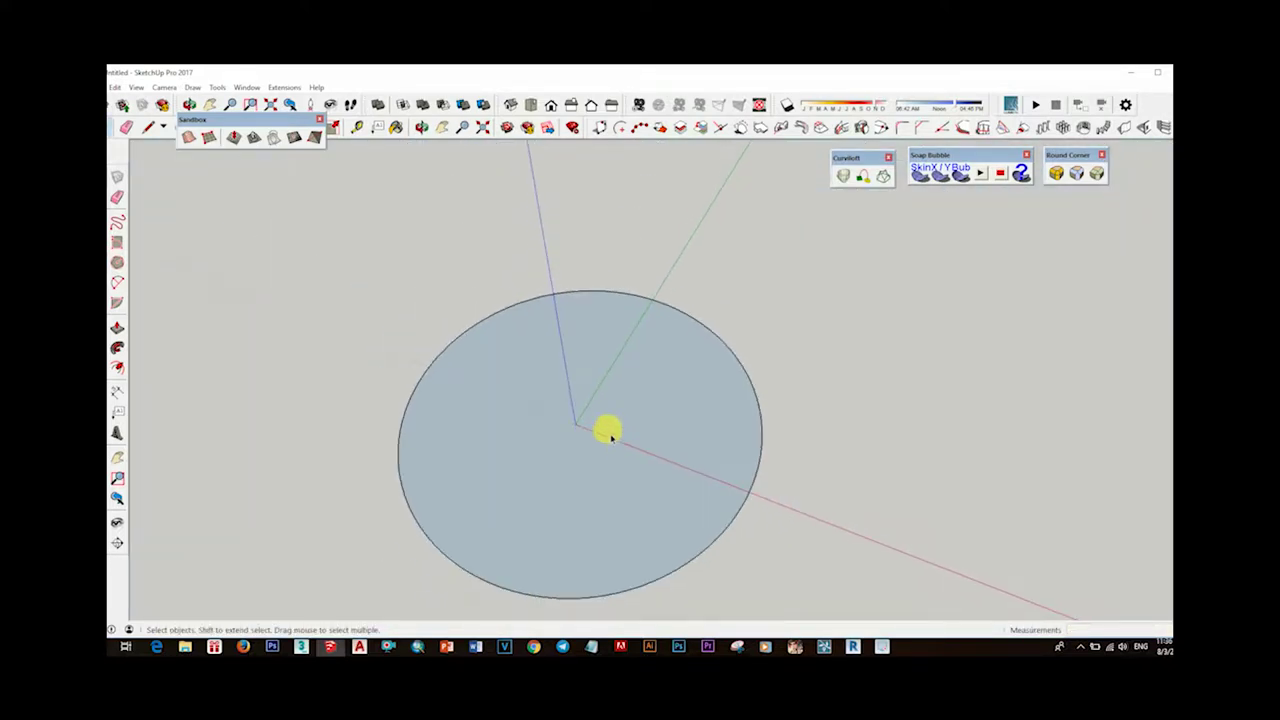
scroll(608, 435, down, 1)
scroll(605, 430, down, 1)
scroll(560, 470, down, 3)
scroll(600, 452, down, 1)
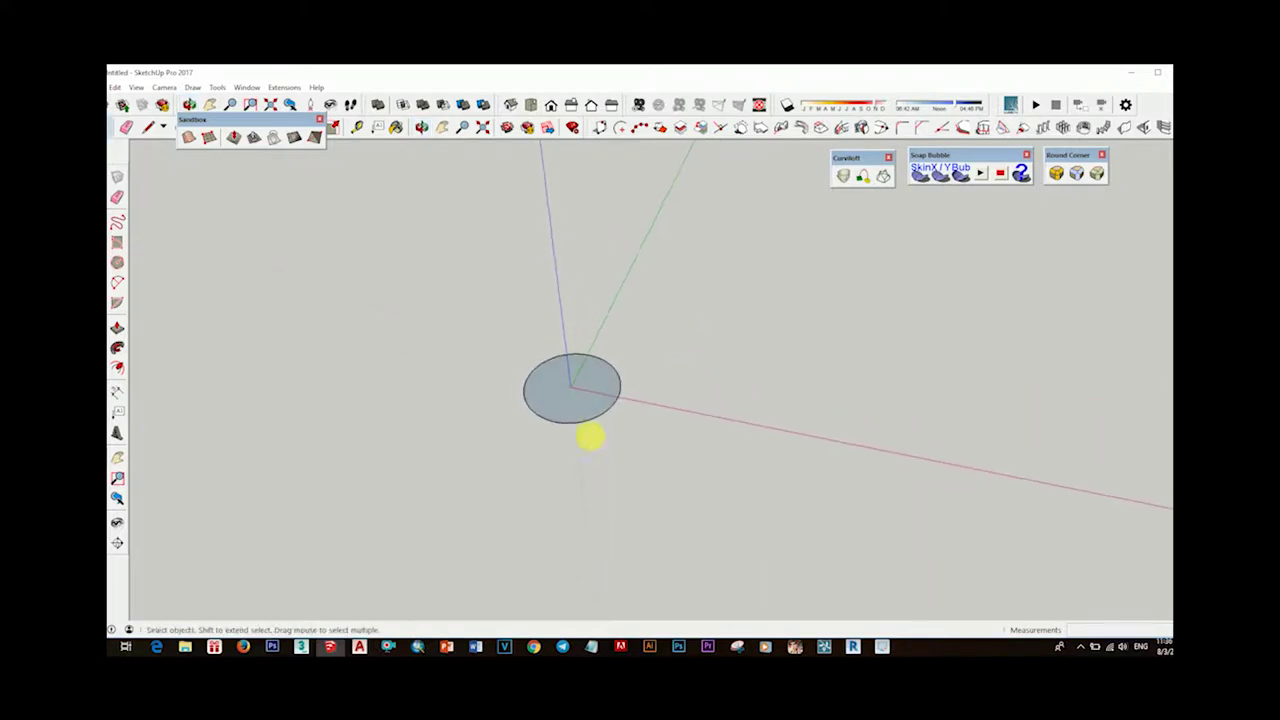
middle_drag(571, 446, 651, 417)
scroll(651, 417, up, 3)
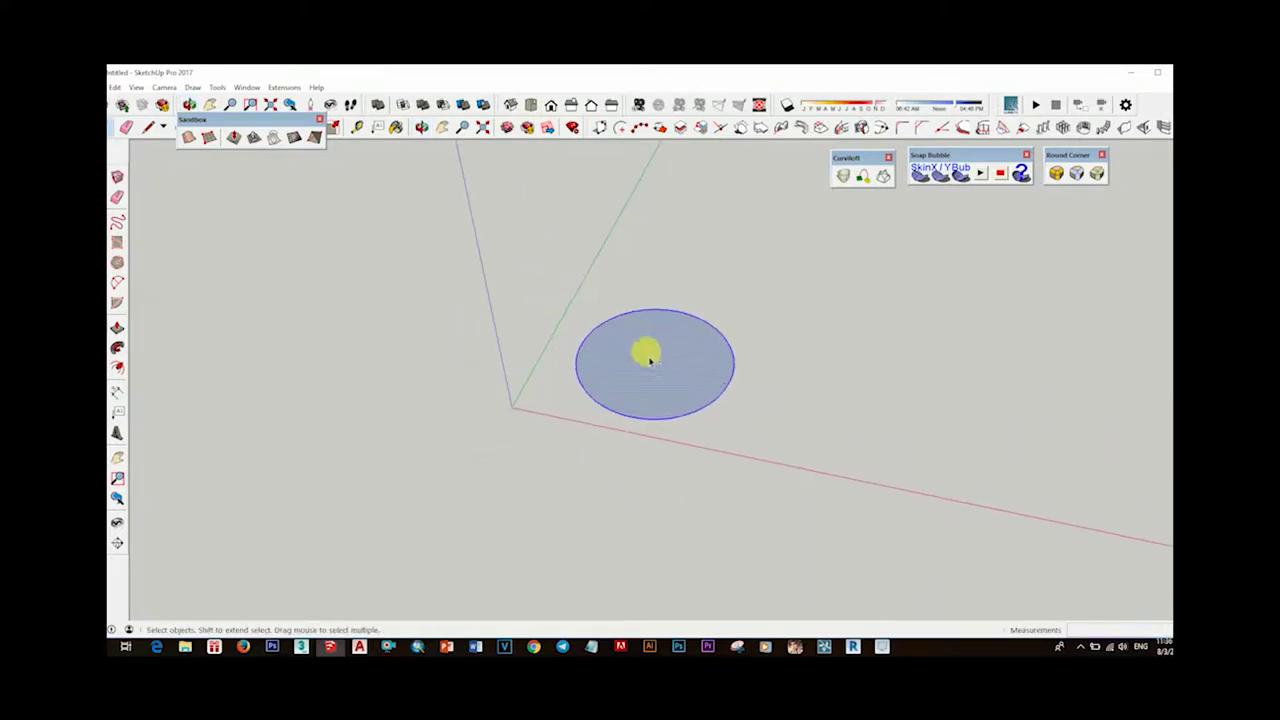
scroll(646, 360, up, 3)
click(117, 328)
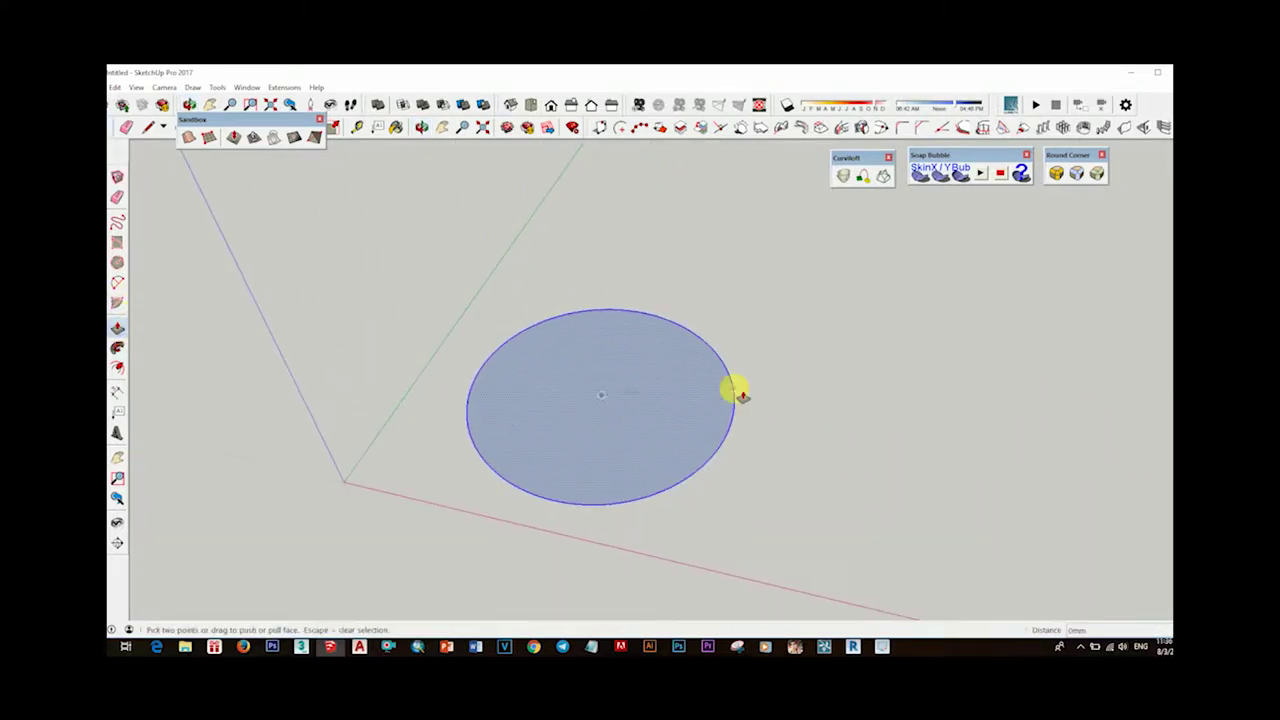
middle_drag(734, 391, 688, 352)
drag(634, 417, 641, 397)
click(644, 396)
Pull the cylinder's top face further up to make a tall can body.
mouse_move(644, 396)
middle_down()
mouse_move(617, 435)
mouse_move(641, 272)
middle_up()
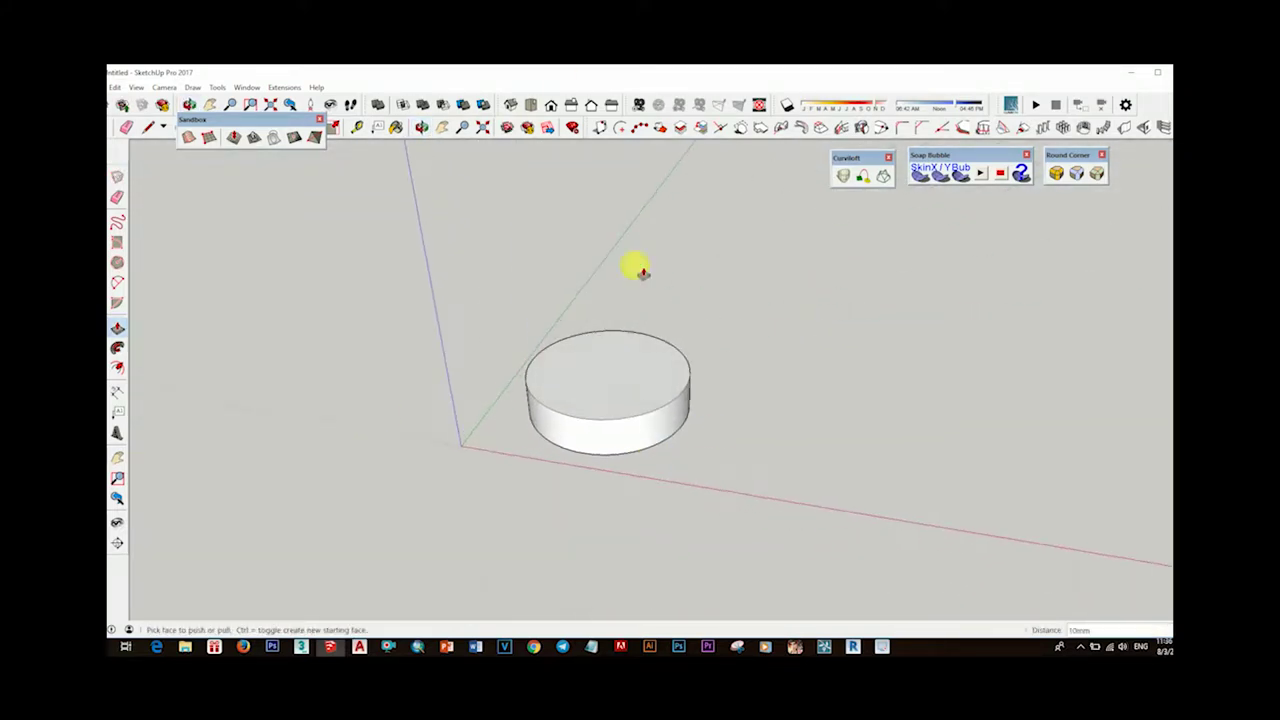
mouse_move(628, 415)
middle_down()
mouse_move(734, 351)
mouse_move(614, 423)
middle_up()
drag(614, 423, 626, 277)
mouse_move(626, 277)
middle_down()
mouse_move(669, 237)
mouse_move(654, 414)
mouse_move(673, 250)
mouse_move(663, 309)
middle_up()
drag(625, 355, 632, 310)
mouse_move(632, 310)
middle_down()
mouse_move(543, 297)
mouse_move(651, 506)
middle_up()
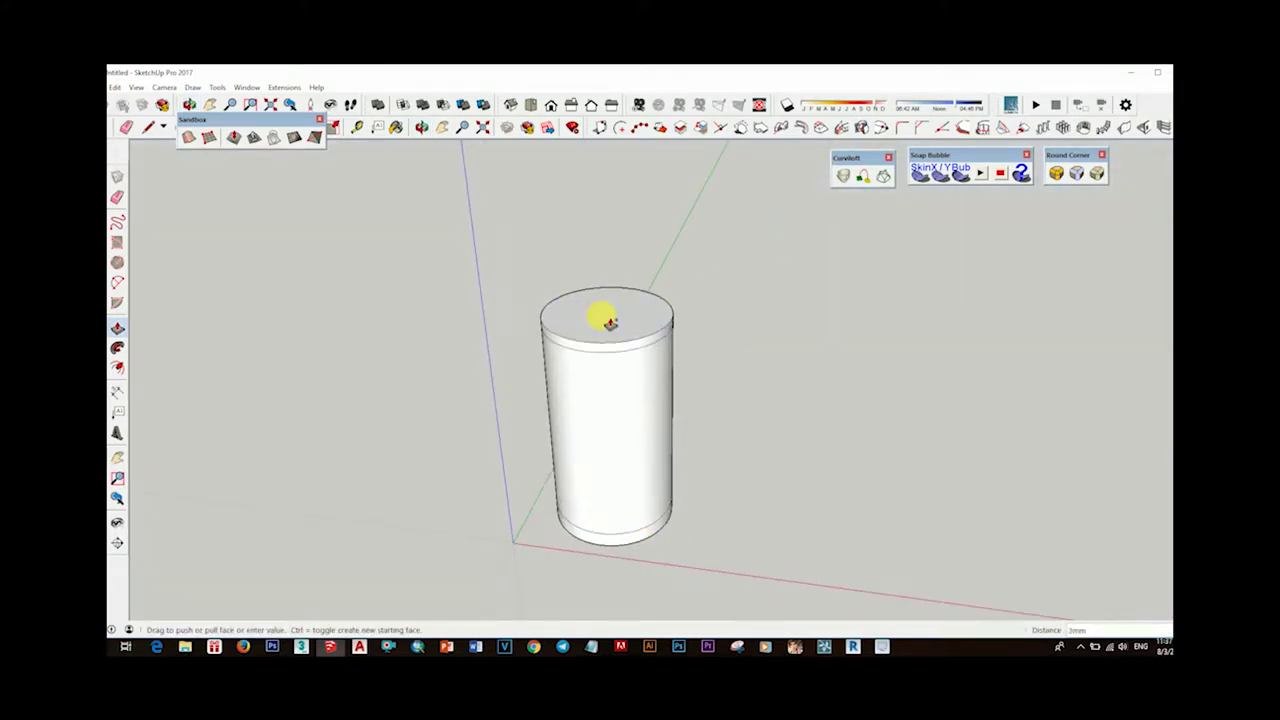
mouse_move(606, 306)
middle_down()
mouse_move(814, 243)
mouse_move(669, 391)
mouse_move(741, 399)
mouse_move(571, 414)
mouse_move(654, 451)
middle_up()
scroll(663, 323, up, 2)
scroll(723, 455, up, 3)
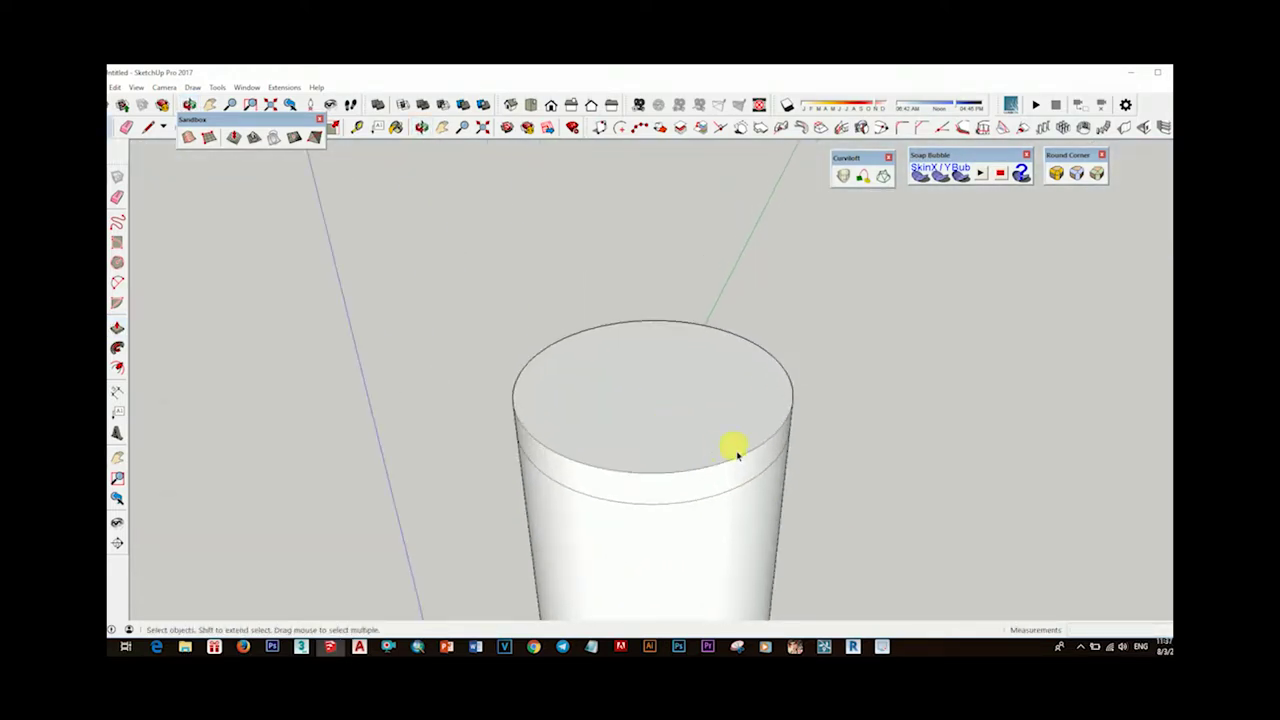
Try scaling the selected top face down to 0.89, then undo back to the tall cylinder.
click(723, 455)
scroll(700, 415, down, 1)
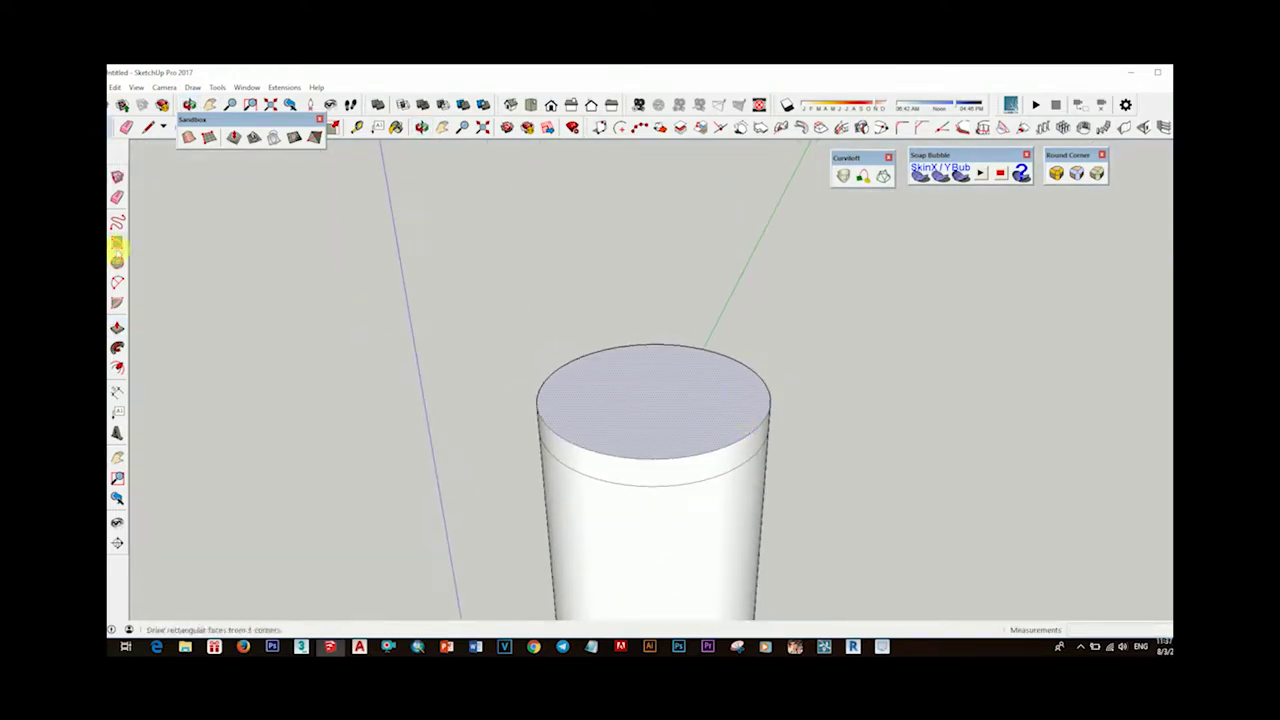
click(116, 368)
drag(756, 483, 741, 466)
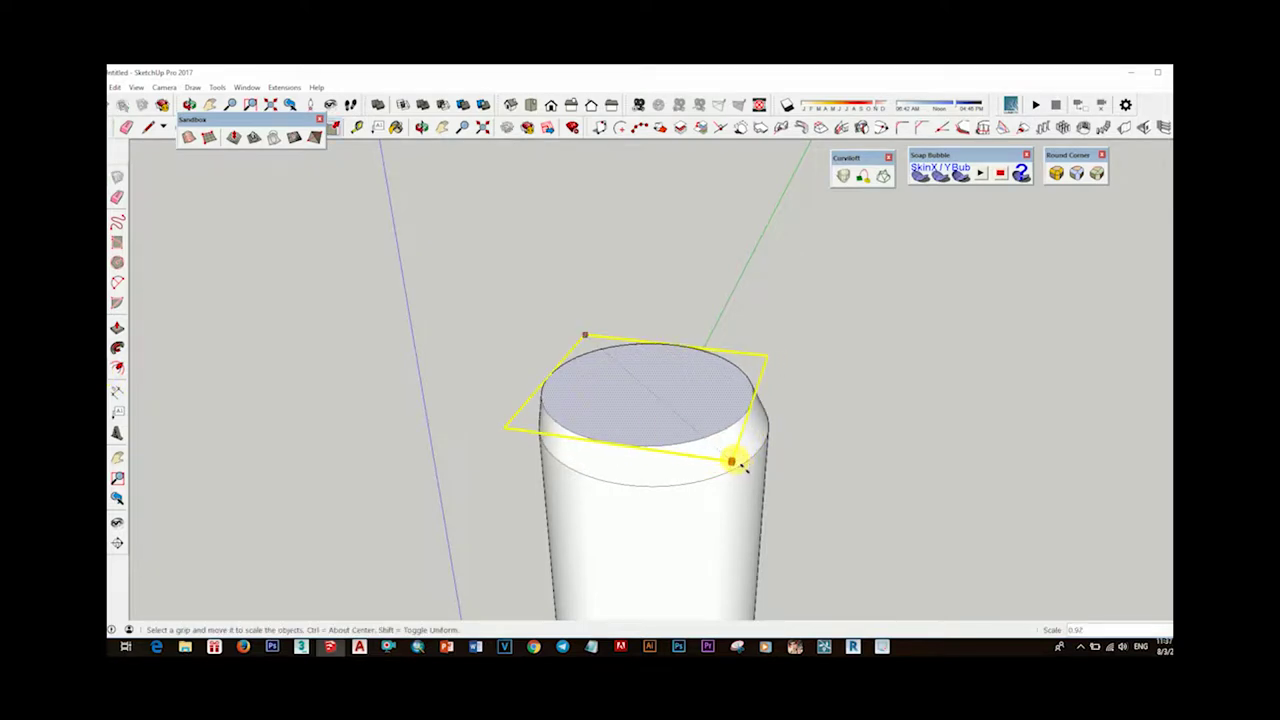
mouse_move(741, 466)
middle_down()
mouse_move(826, 386)
mouse_move(800, 420)
middle_up()
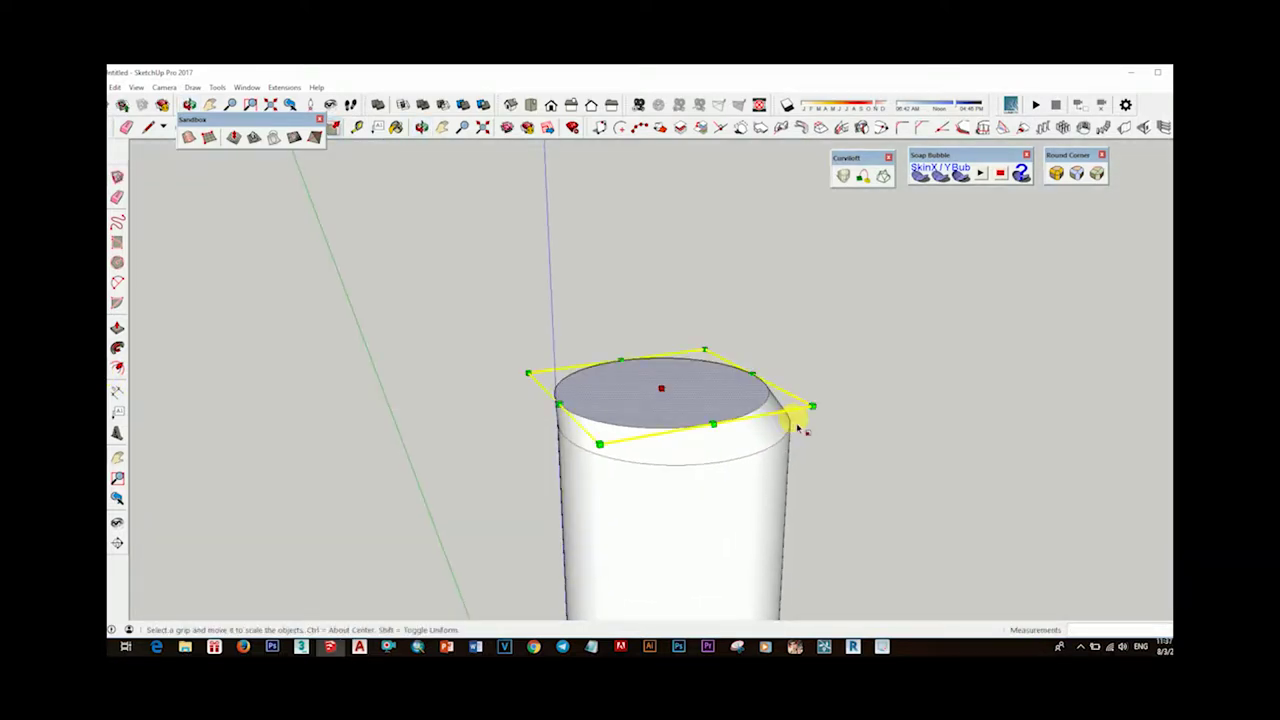
drag(840, 409, 780, 409)
mouse_move(631, 449)
middle_down()
mouse_move(646, 483)
mouse_move(705, 487)
mouse_move(708, 425)
mouse_move(705, 435)
middle_up()
key(space)
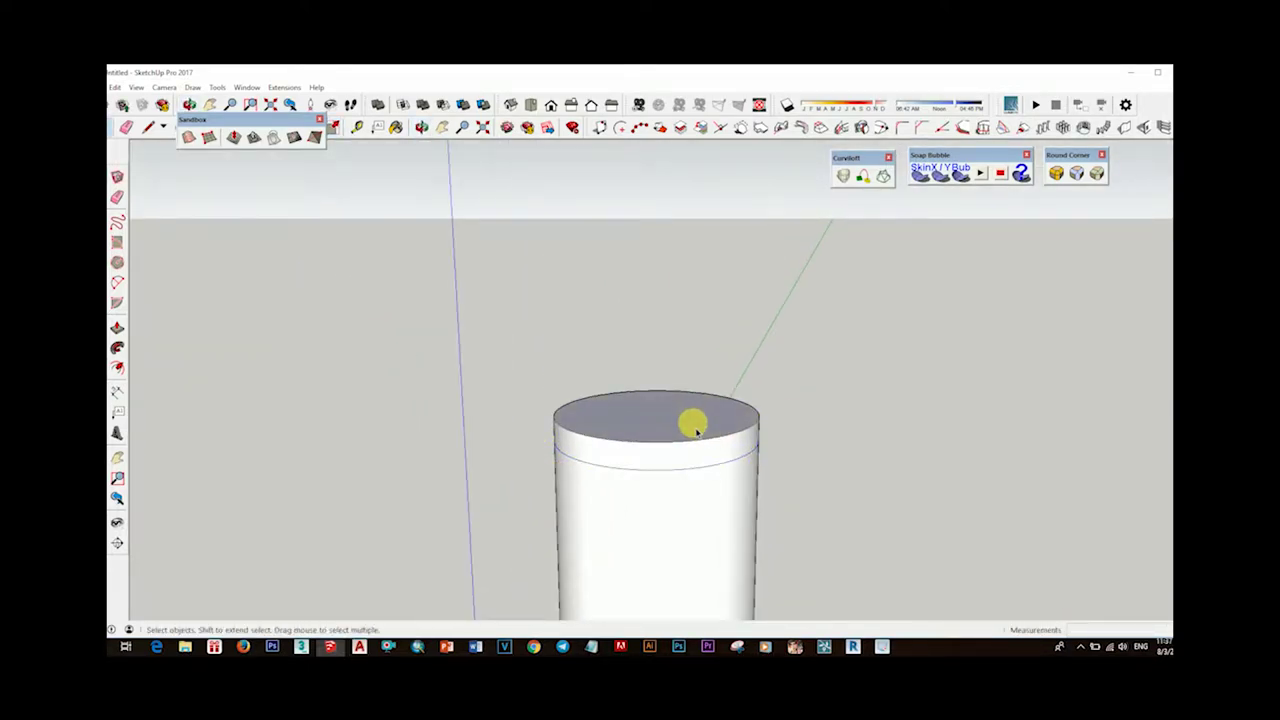
key(s)
drag(521, 434, 604, 412)
key(Escape)
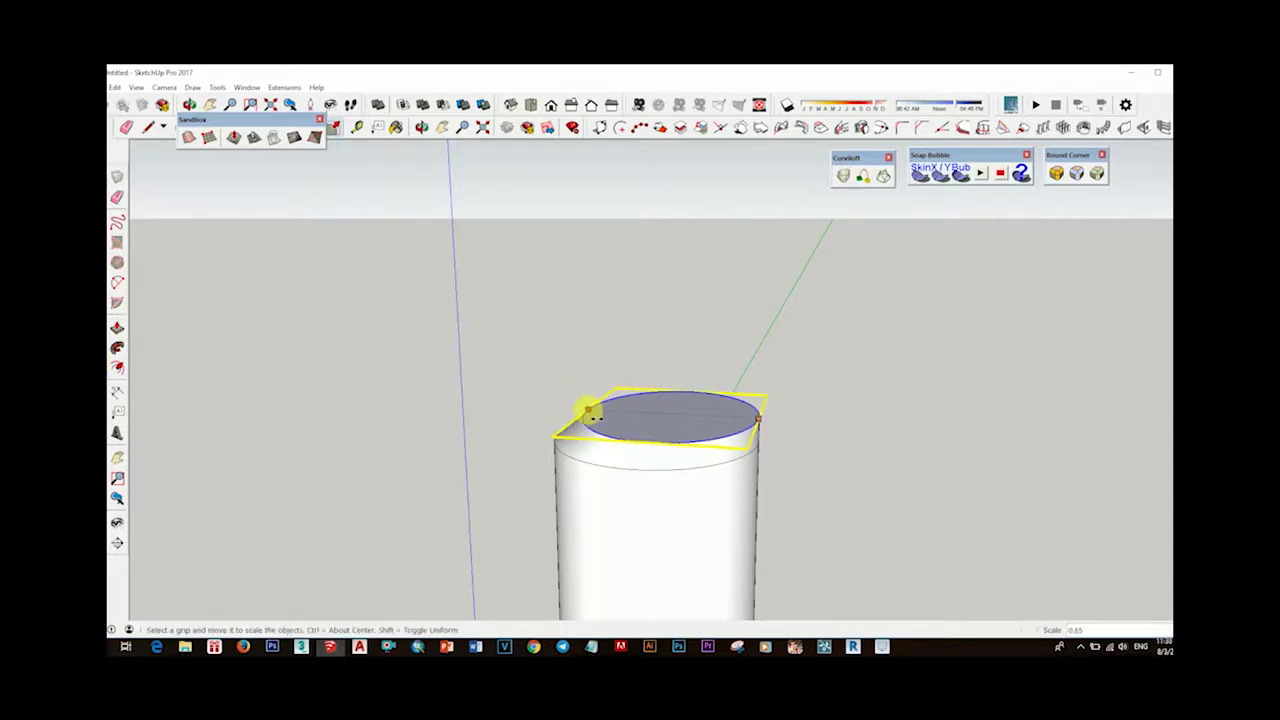
key(space)
scroll(668, 443, up, 2)
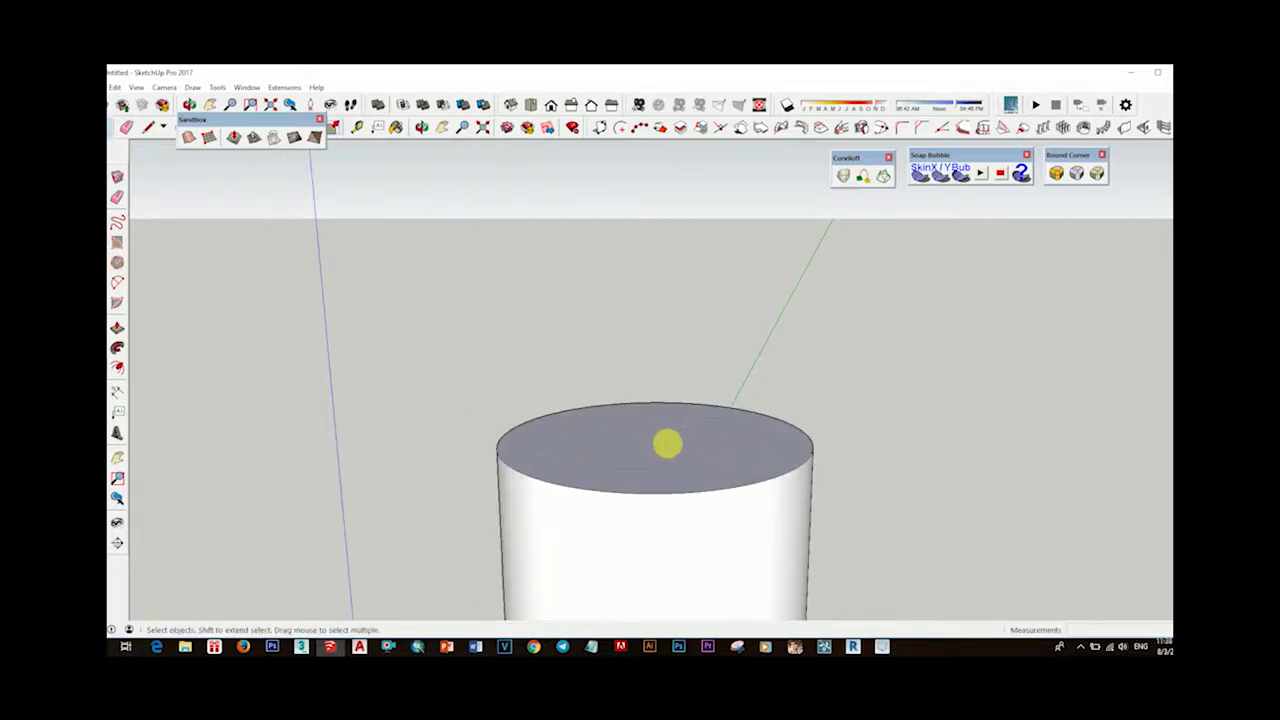
middle_drag(612, 430, 591, 409)
scroll(591, 409, down, 3)
mouse_move(686, 397)
middle_down()
mouse_move(718, 437)
mouse_move(700, 377)
mouse_move(655, 347)
mouse_move(720, 297)
middle_up()
key(ctrl+z)
Scale the cylinder's top circle inward and commit the smaller, tapered top.
click(118, 367)
click(688, 350)
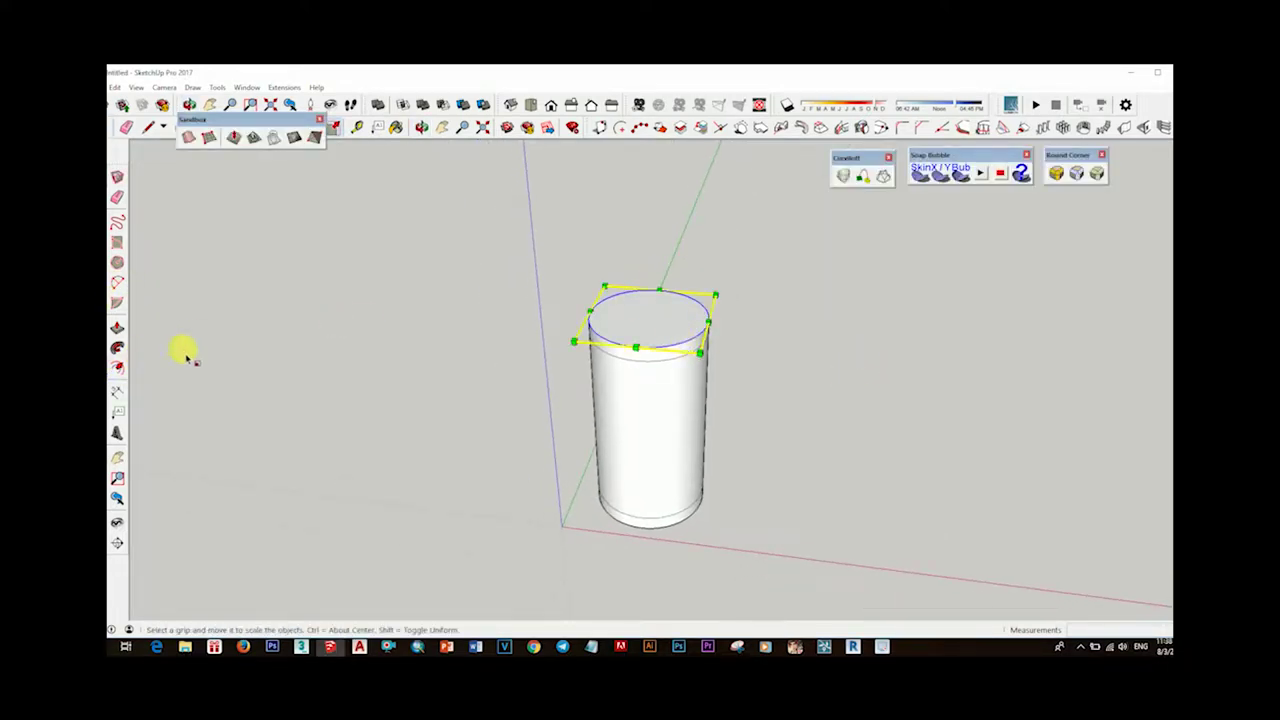
drag(711, 366, 577, 332)
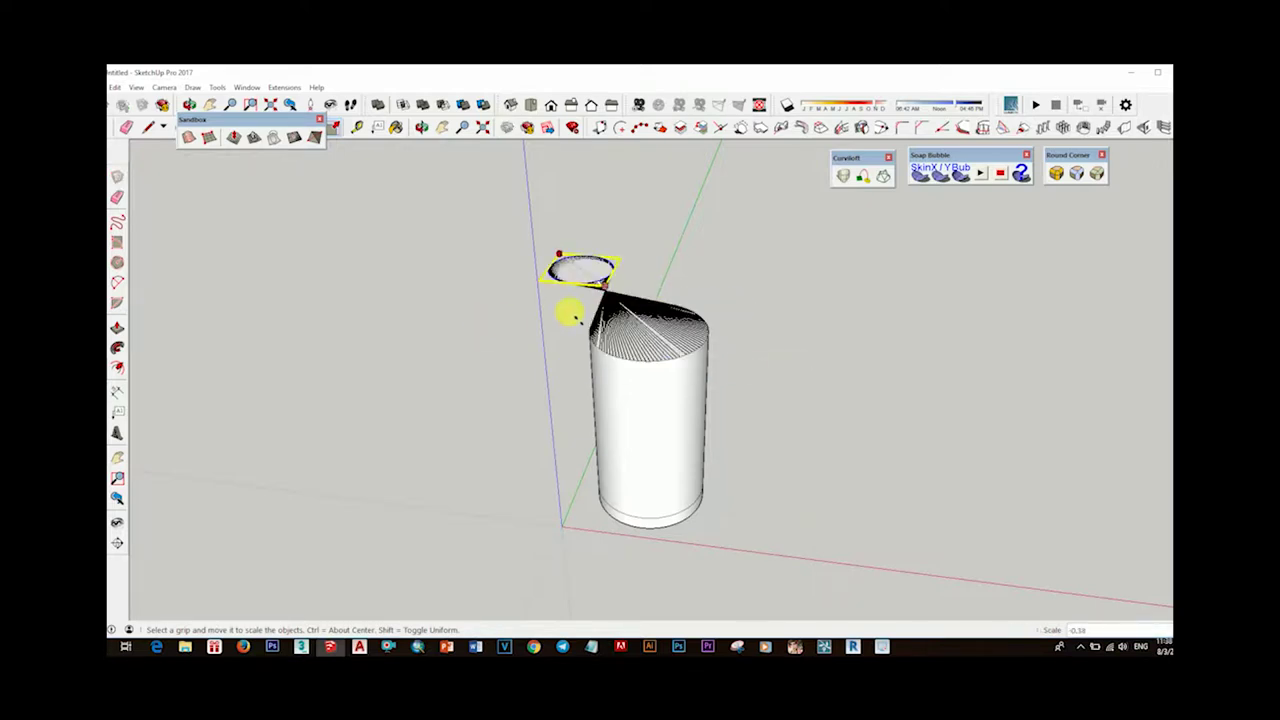
key(Escape)
scroll(455, 392, down, 2)
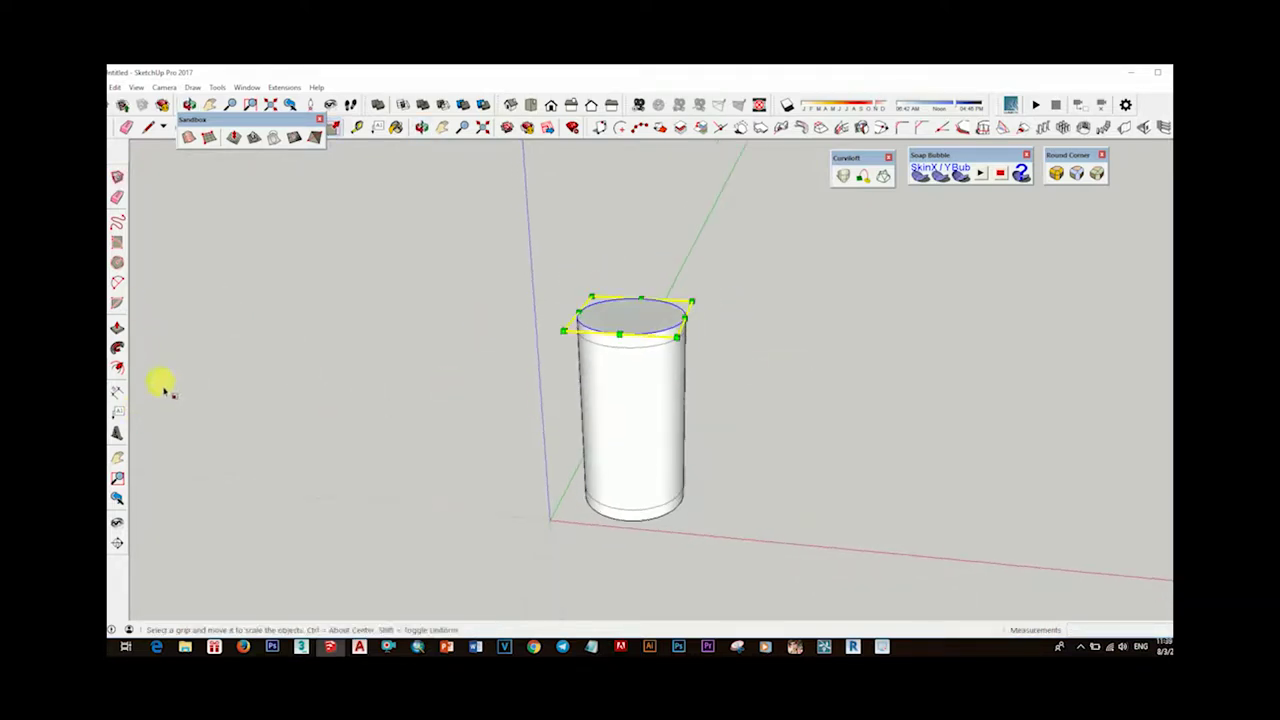
scroll(690, 305, up, 3)
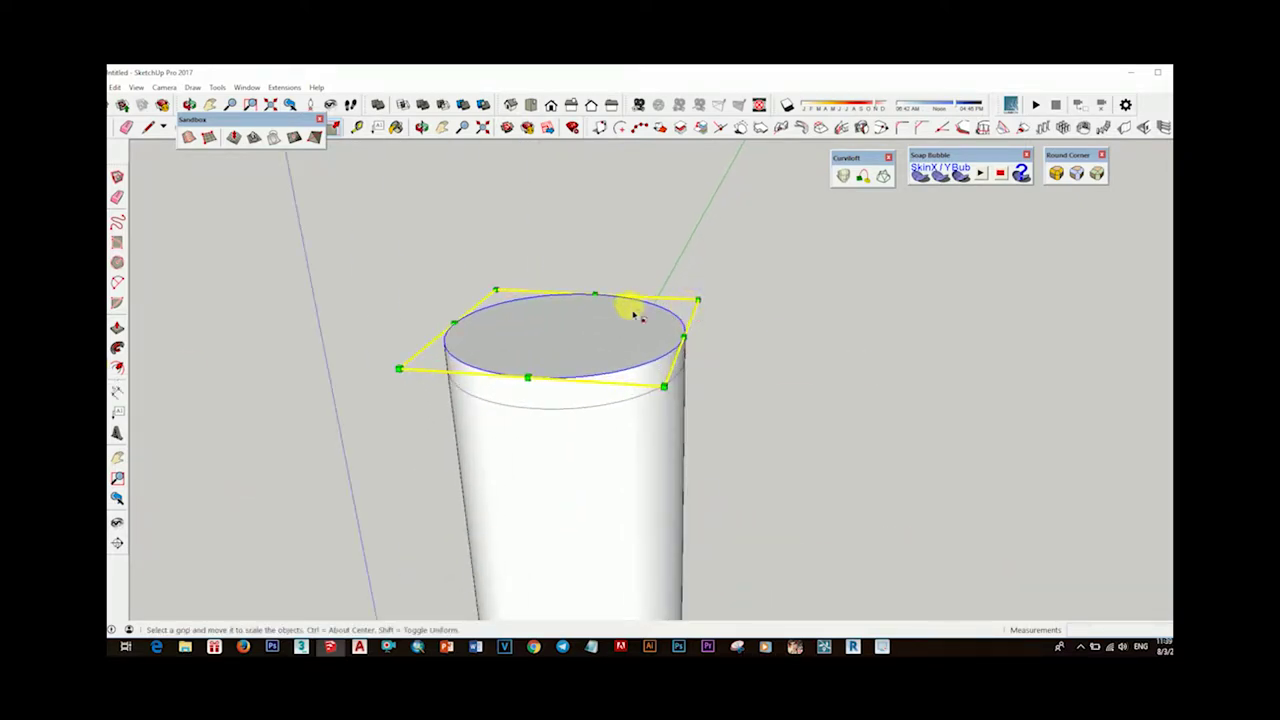
scroll(663, 303, up, 1)
mouse_move(722, 298)
middle_down()
mouse_move(686, 229)
mouse_move(725, 338)
middle_up()
drag(640, 366, 610, 352)
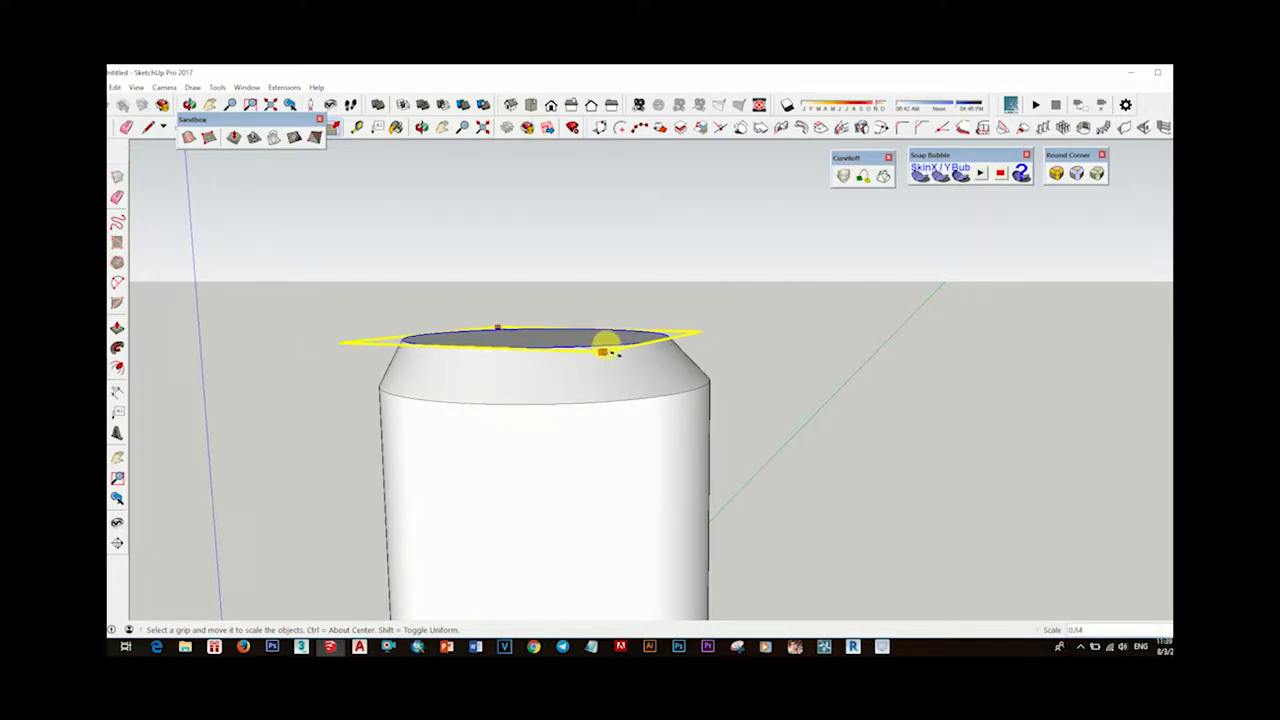
middle_drag(529, 331, 763, 457)
click(735, 450)
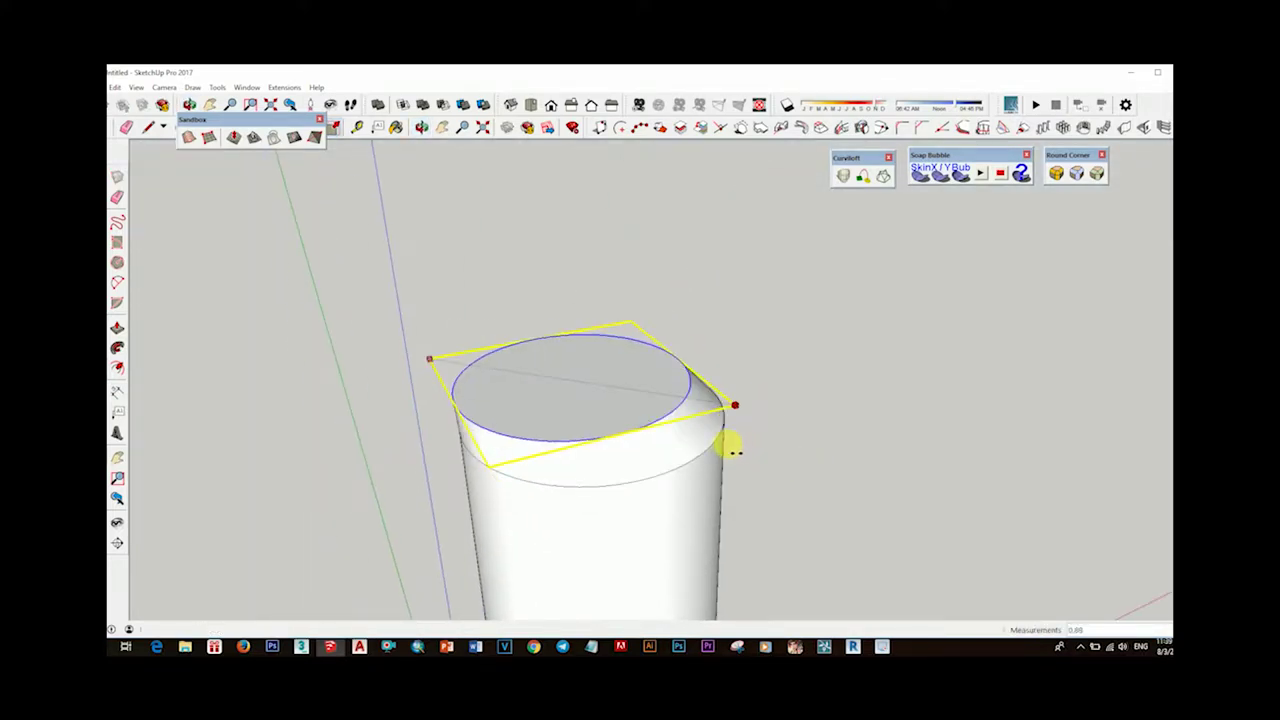
drag(430, 360, 600, 385)
mouse_move(600, 385)
middle_down()
mouse_move(329, 269)
mouse_move(663, 400)
mouse_move(798, 302)
mouse_move(680, 409)
mouse_move(760, 414)
mouse_move(674, 323)
mouse_move(752, 414)
mouse_move(686, 457)
middle_up()
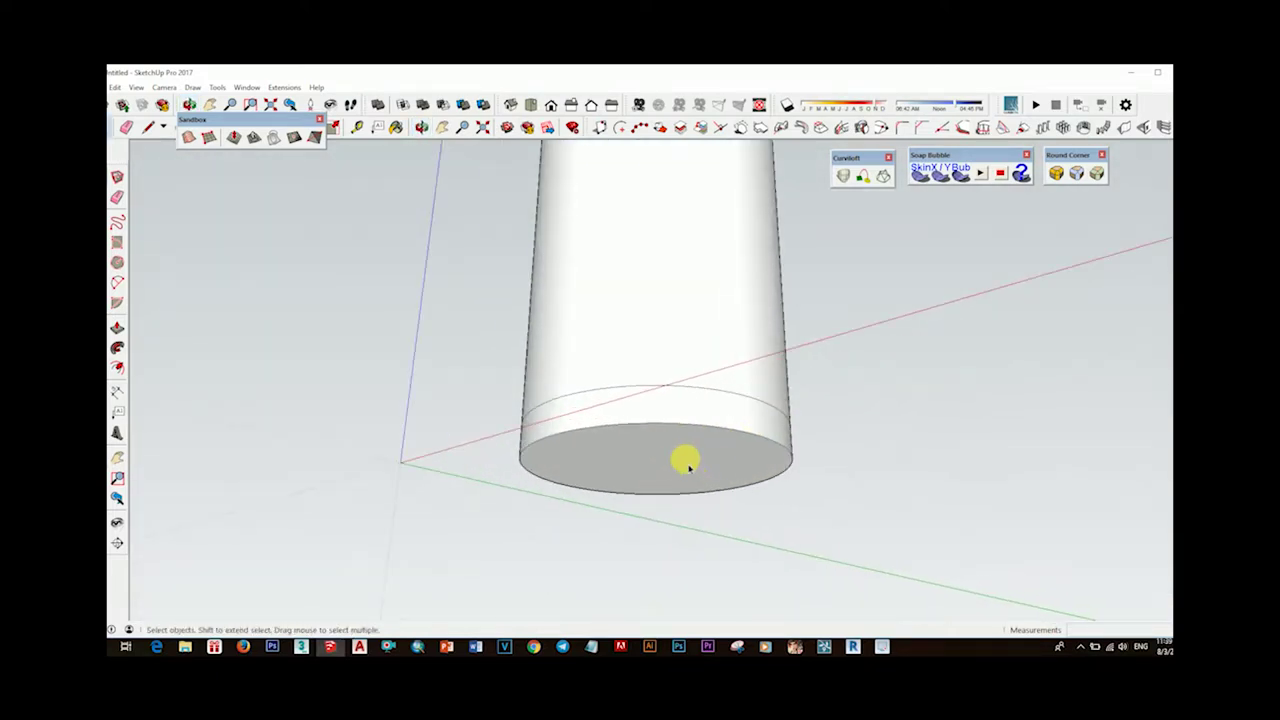
Scale the can's bottom circle to about 0.93 so the base tapers inward.
key(s)
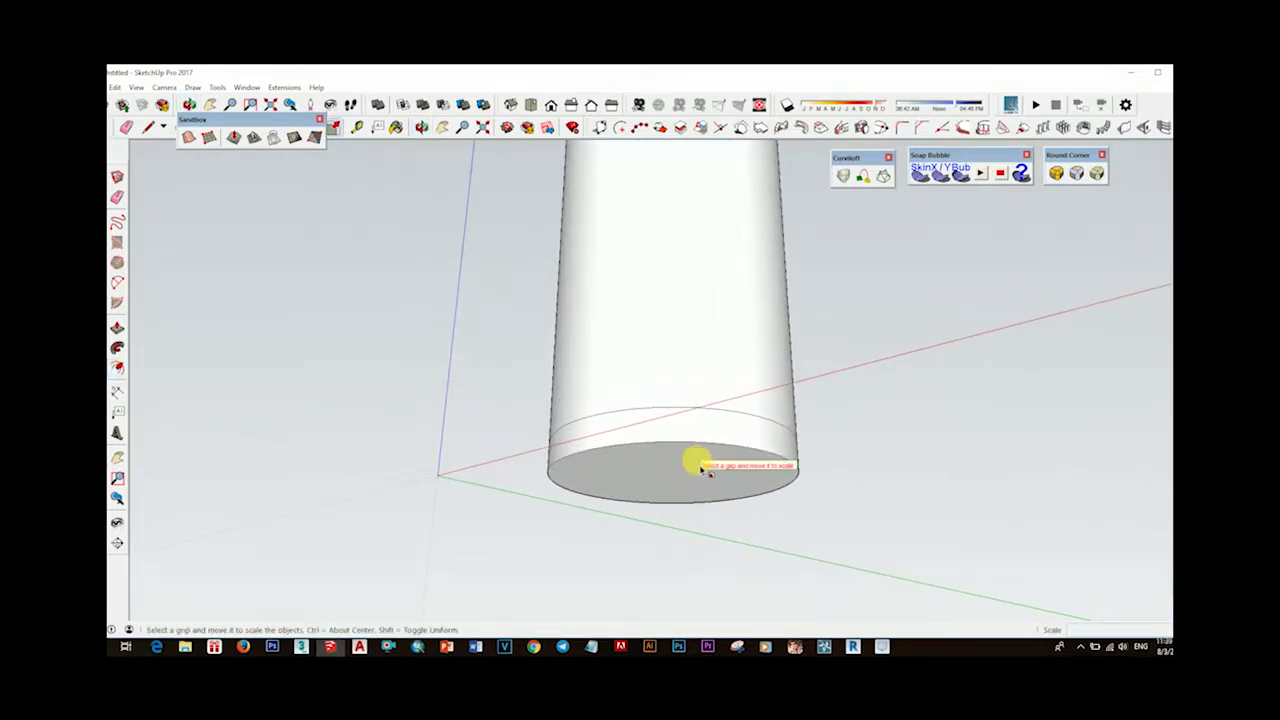
mouse_move(737, 452)
middle_down()
mouse_move(672, 337)
mouse_move(691, 414)
mouse_move(743, 503)
mouse_move(569, 380)
mouse_move(600, 470)
middle_up()
key(space)
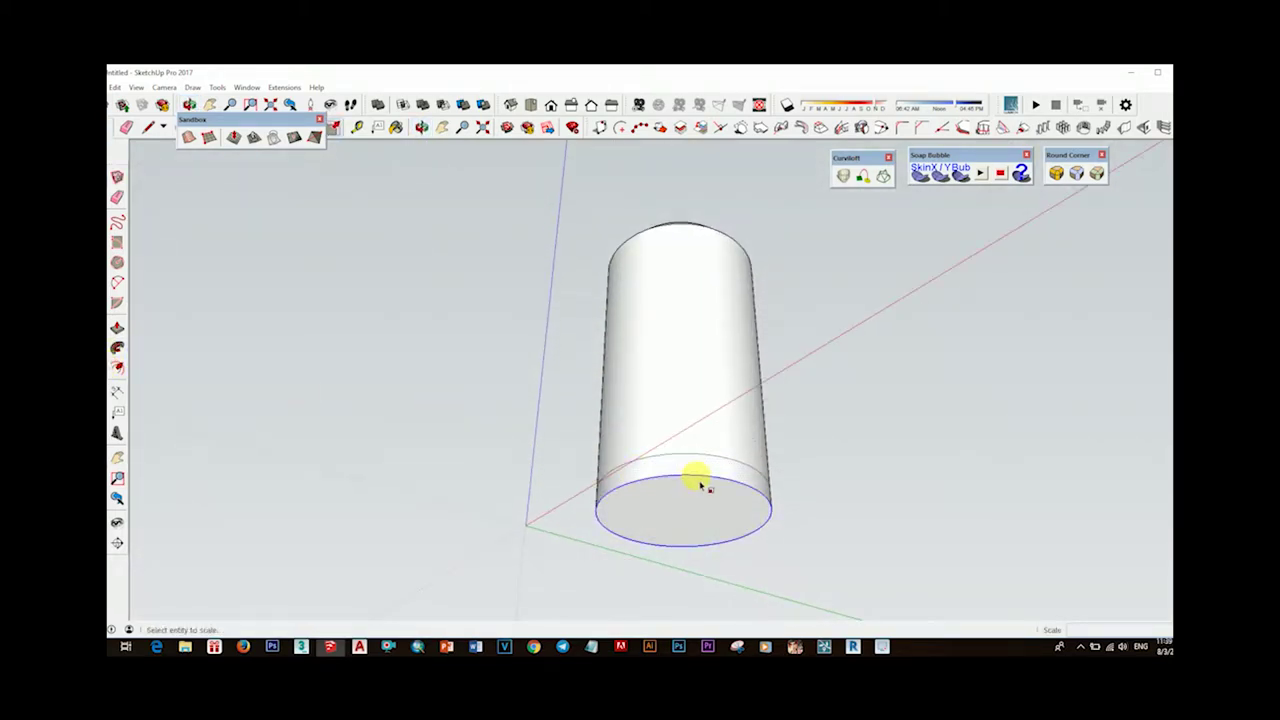
click(700, 485)
mouse_move(666, 457)
middle_down()
mouse_move(894, 557)
mouse_move(651, 629)
mouse_move(614, 561)
middle_up()
drag(551, 523, 568, 525)
mouse_move(565, 525)
middle_down()
mouse_move(537, 386)
mouse_move(851, 471)
mouse_move(829, 449)
mouse_move(690, 598)
mouse_move(849, 583)
mouse_move(723, 480)
mouse_move(669, 486)
mouse_move(819, 449)
mouse_move(669, 409)
mouse_move(566, 506)
mouse_move(691, 383)
mouse_move(706, 507)
middle_up()
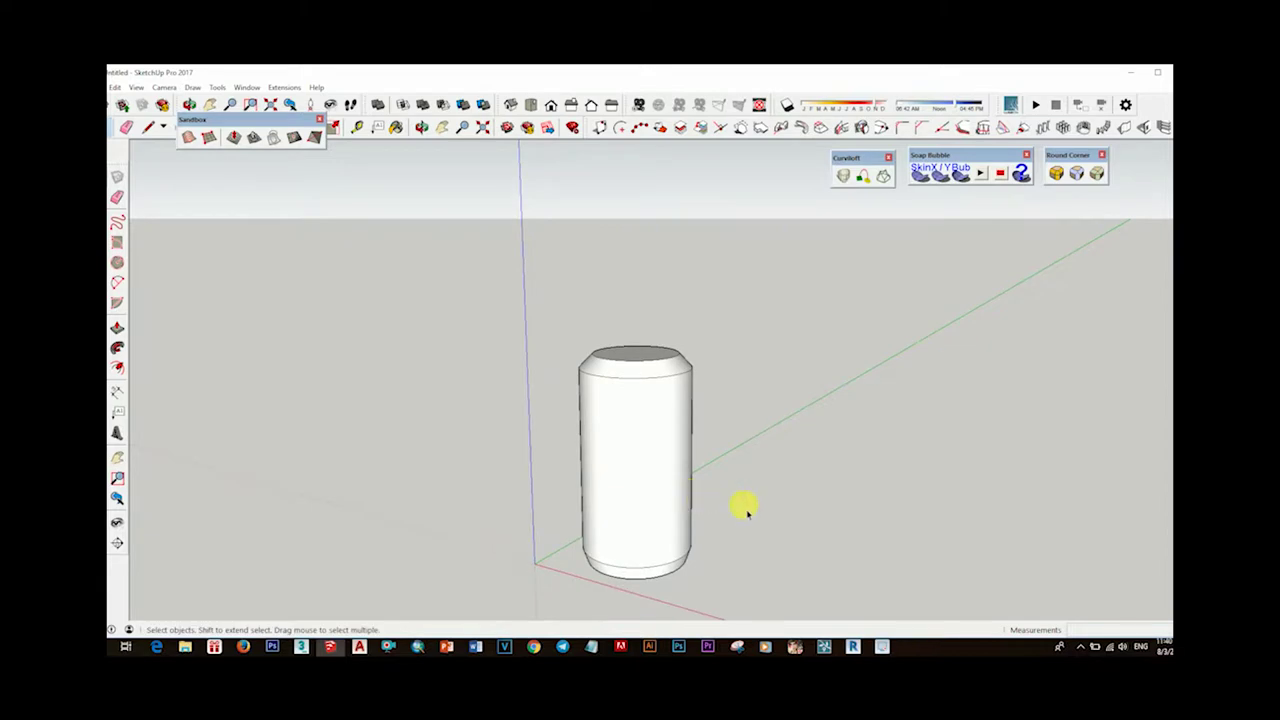
click(116, 90)
Import the Desktop JPEG 1.jpg as an image standing beside the can, base to top.
click(125, 257)
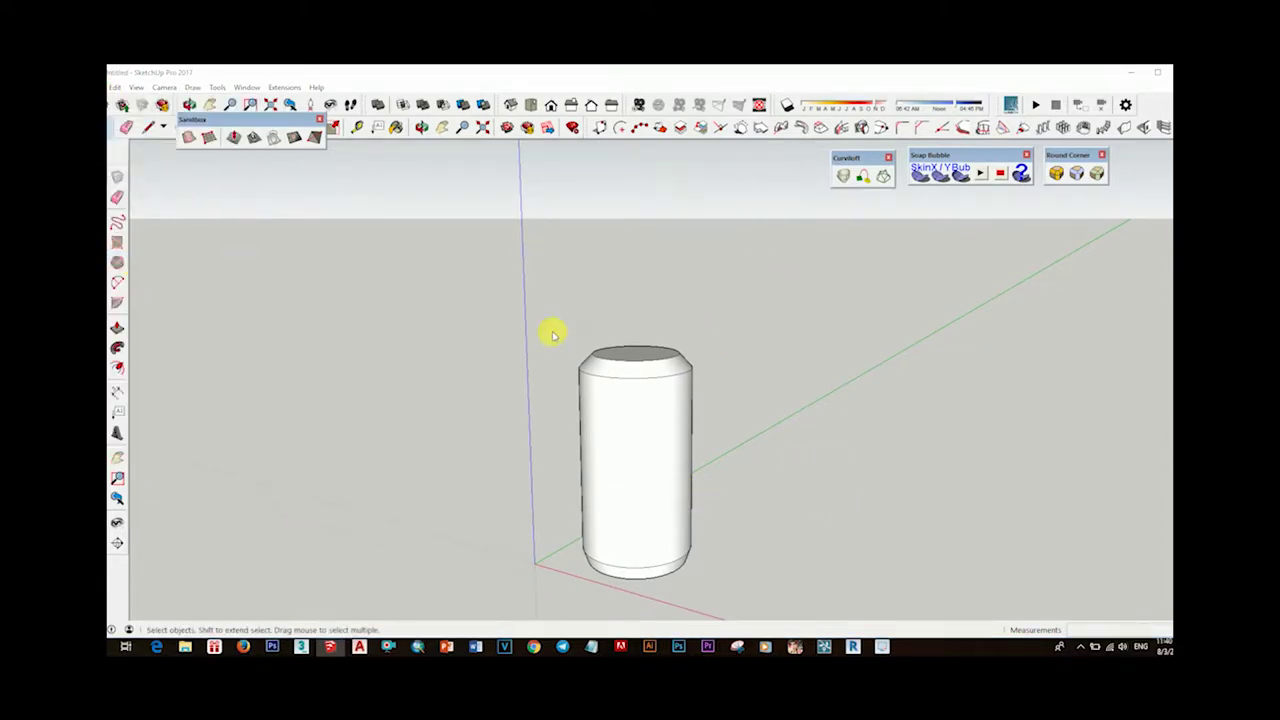
click(398, 136)
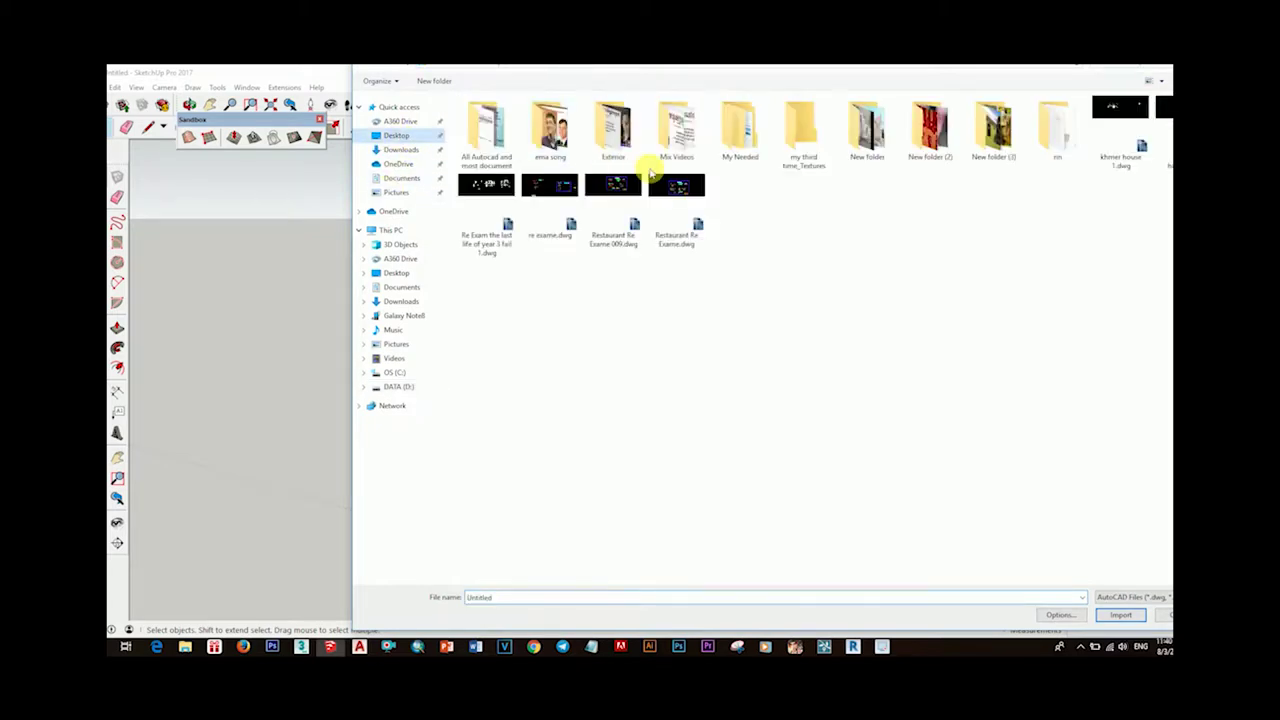
click(396, 272)
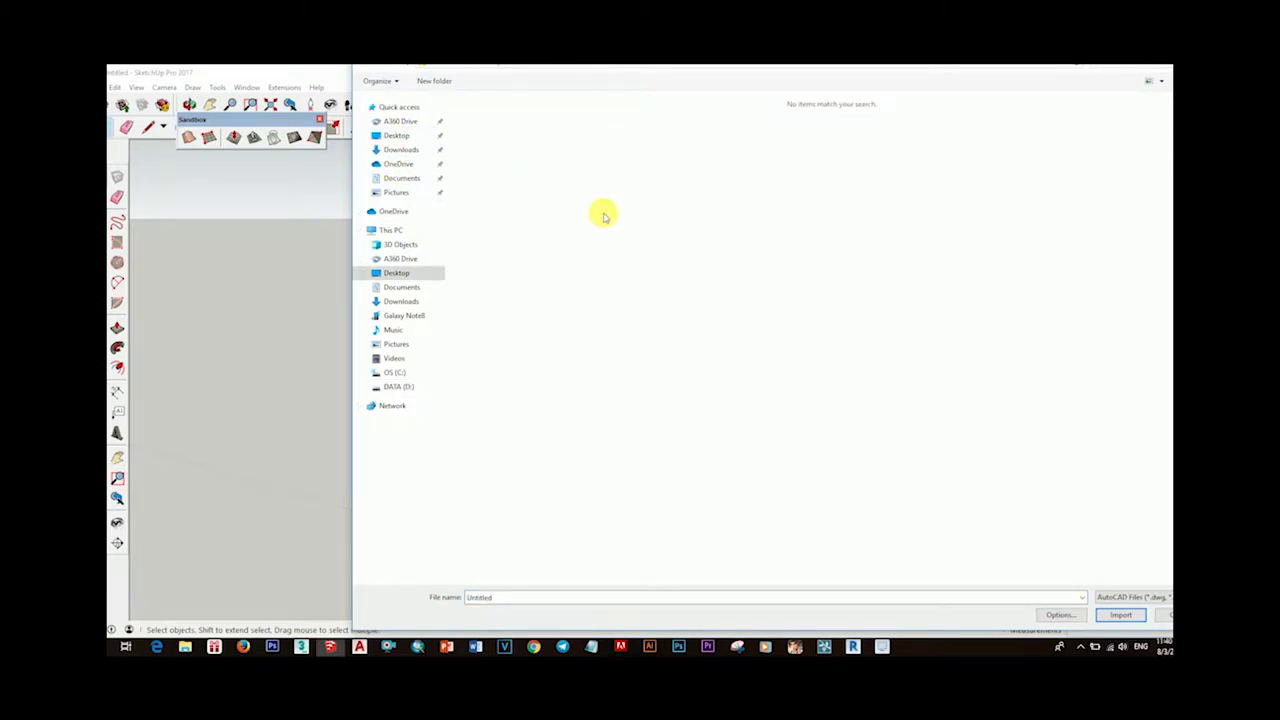
click(1150, 597)
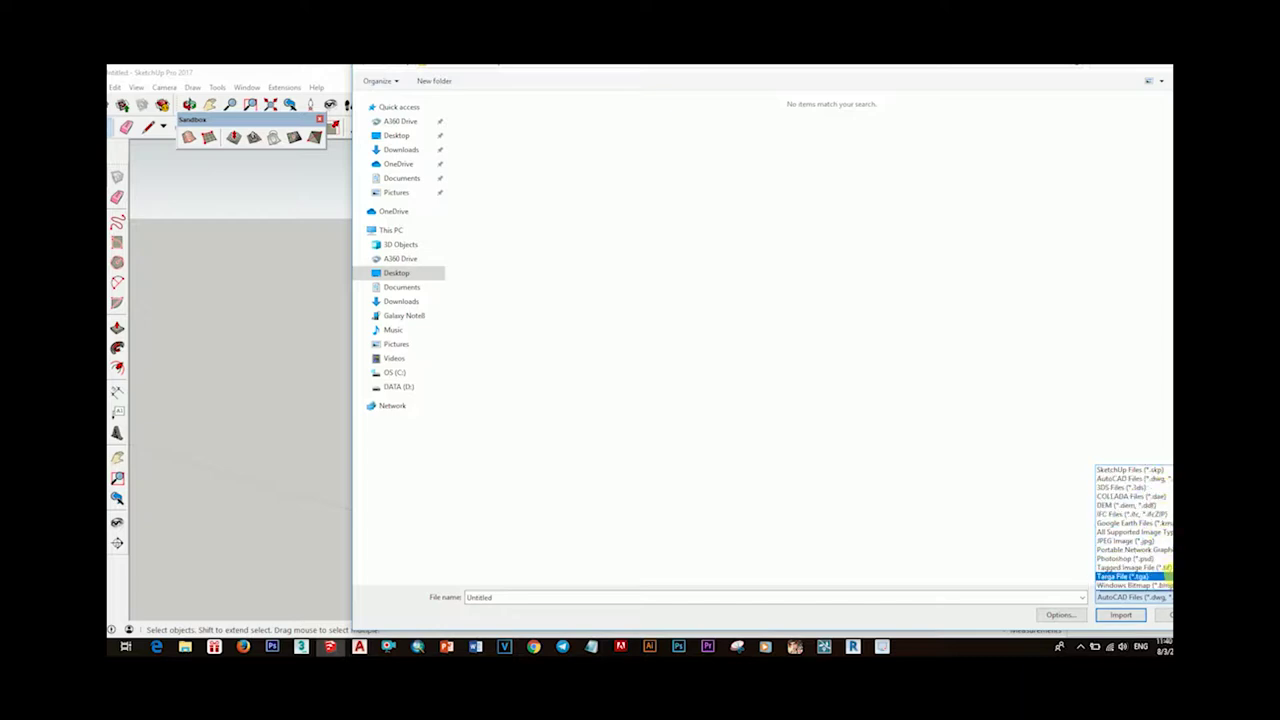
click(1135, 549)
click(1118, 594)
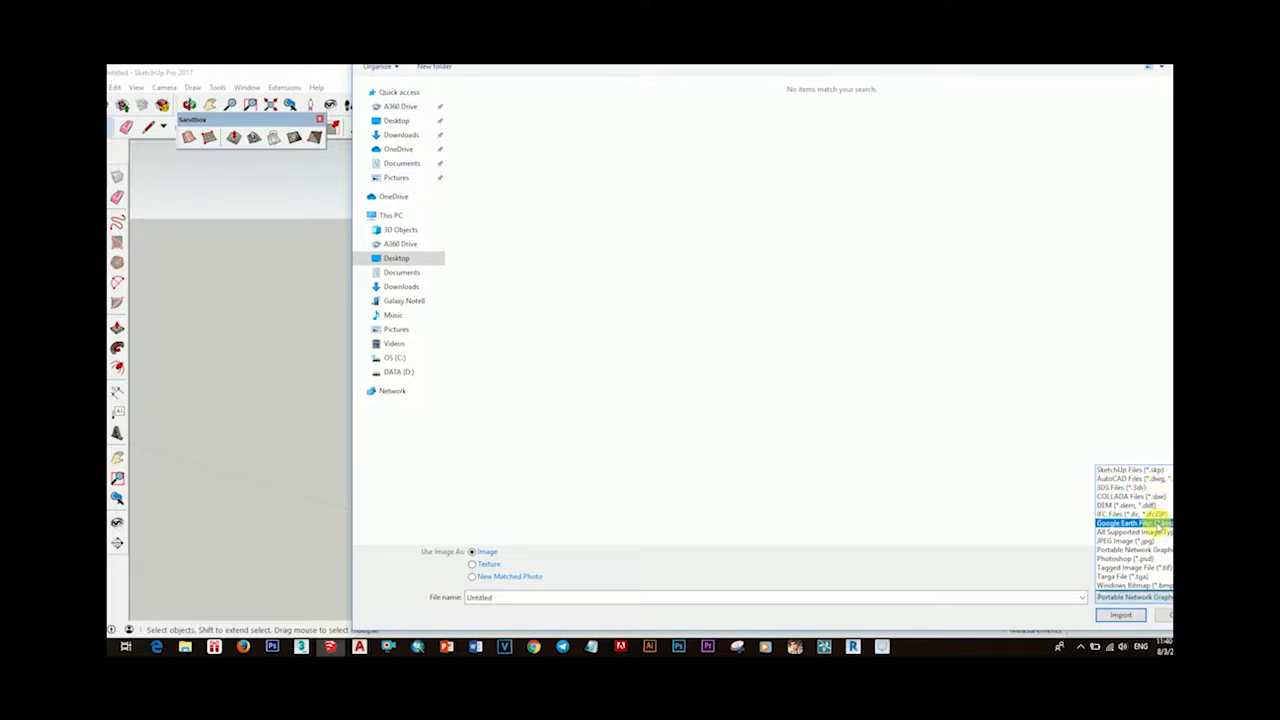
click(1145, 541)
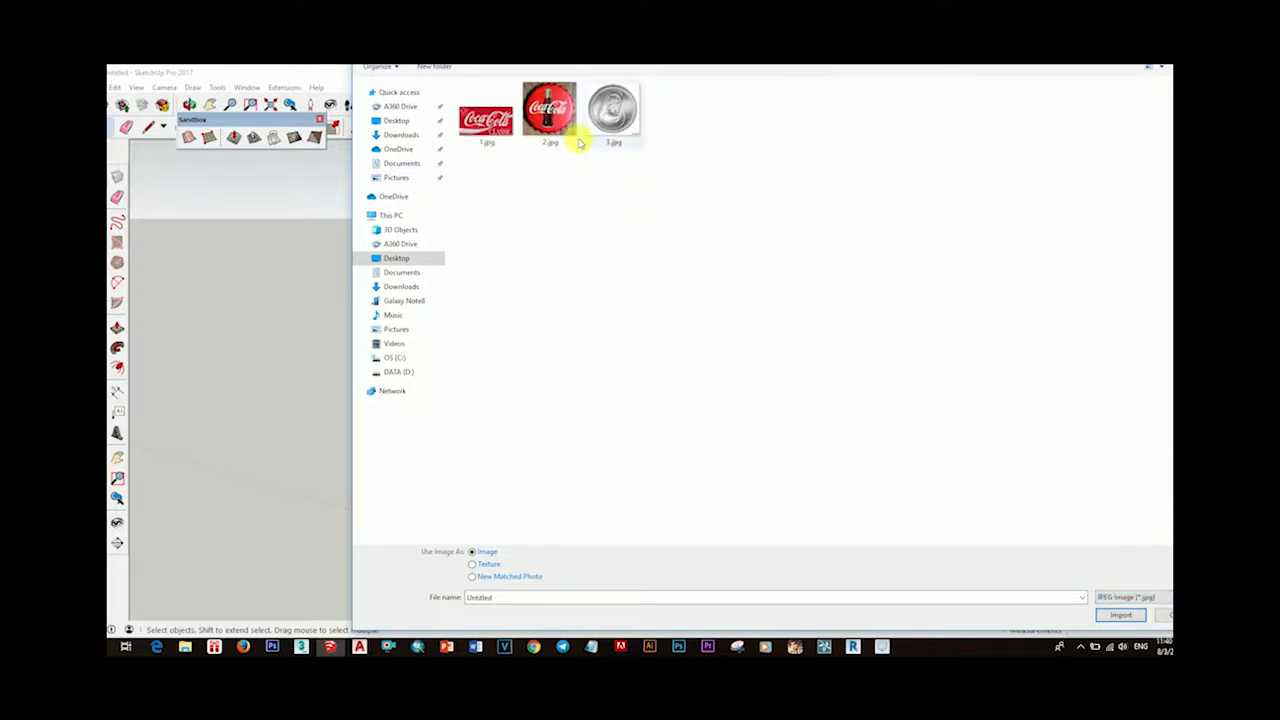
double_click(486, 120)
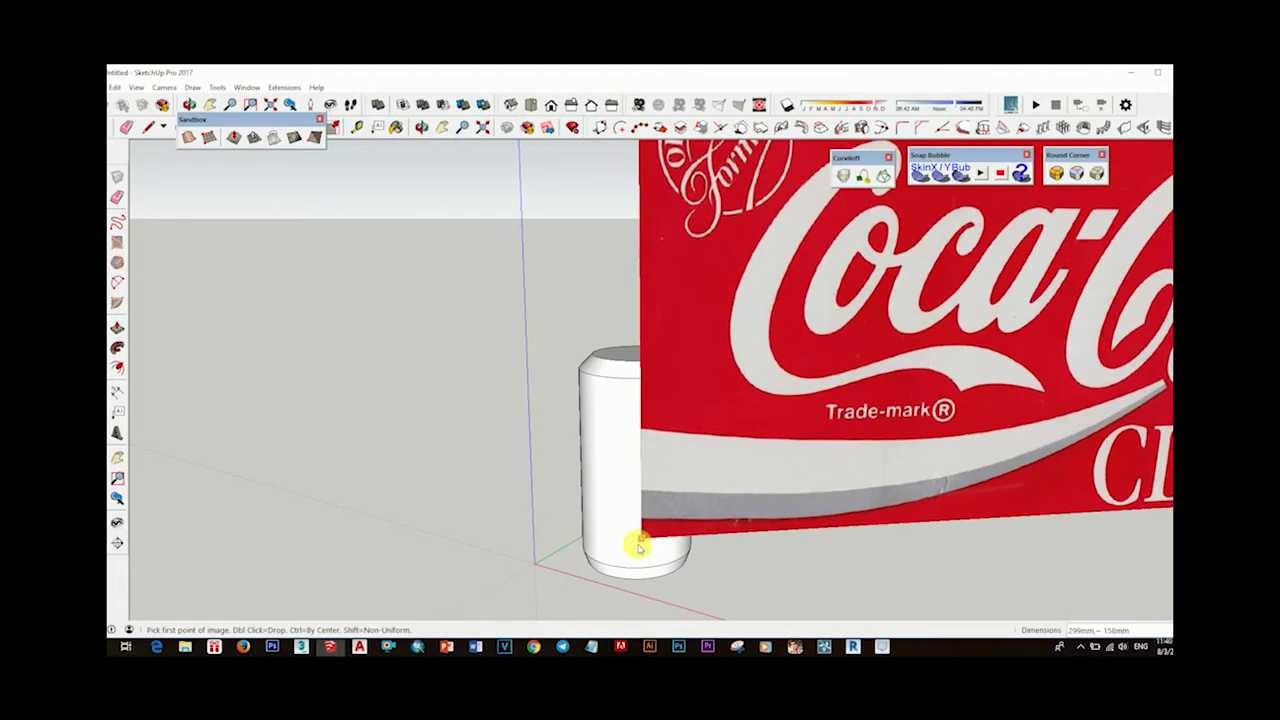
click(613, 567)
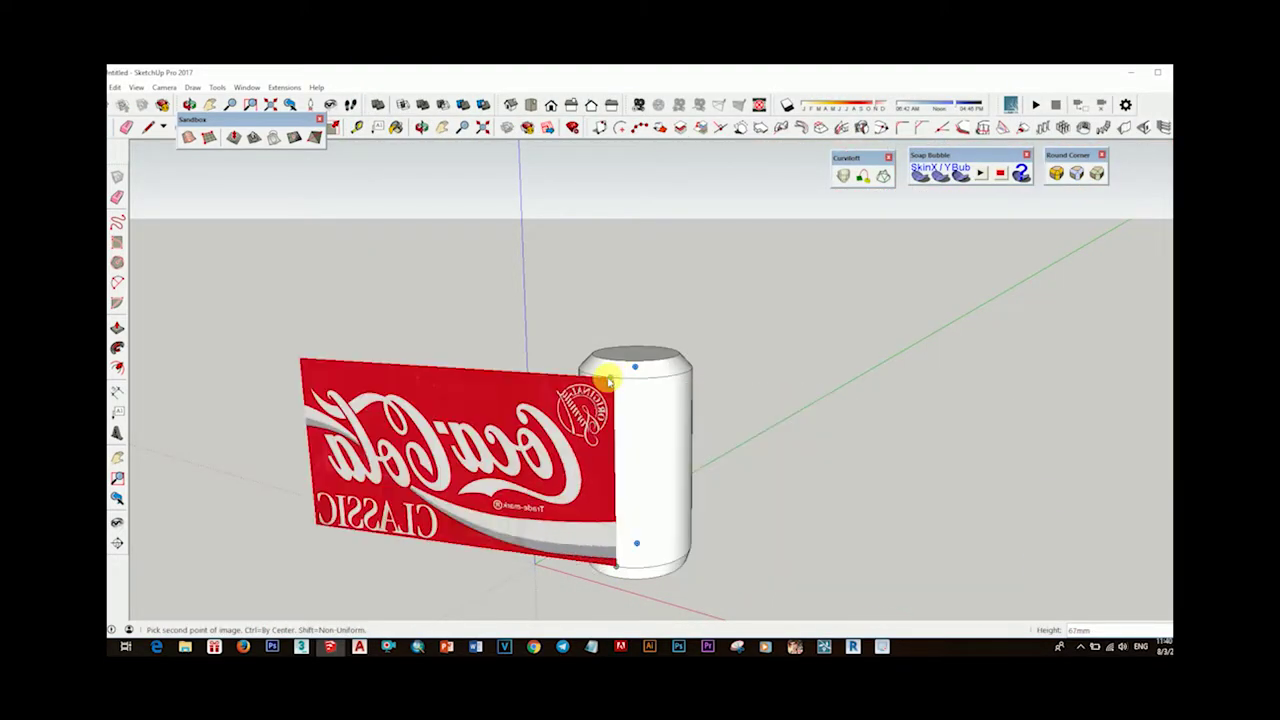
click(621, 381)
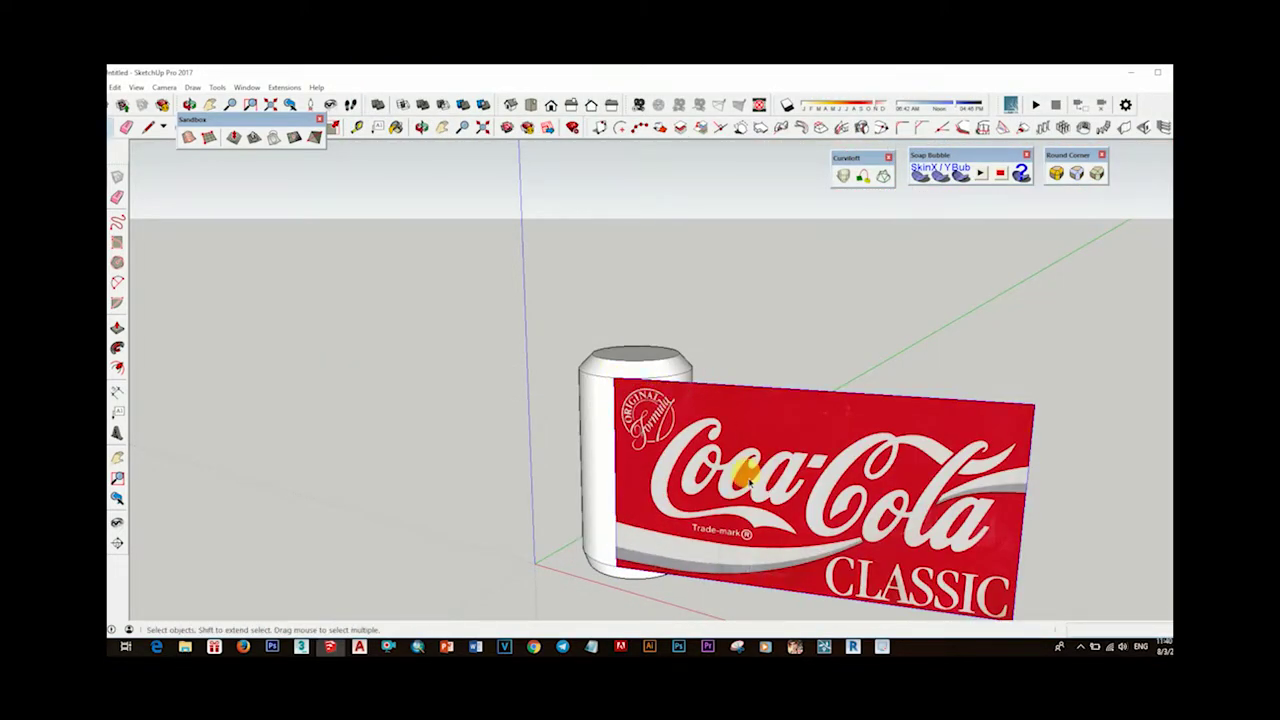
key(b)
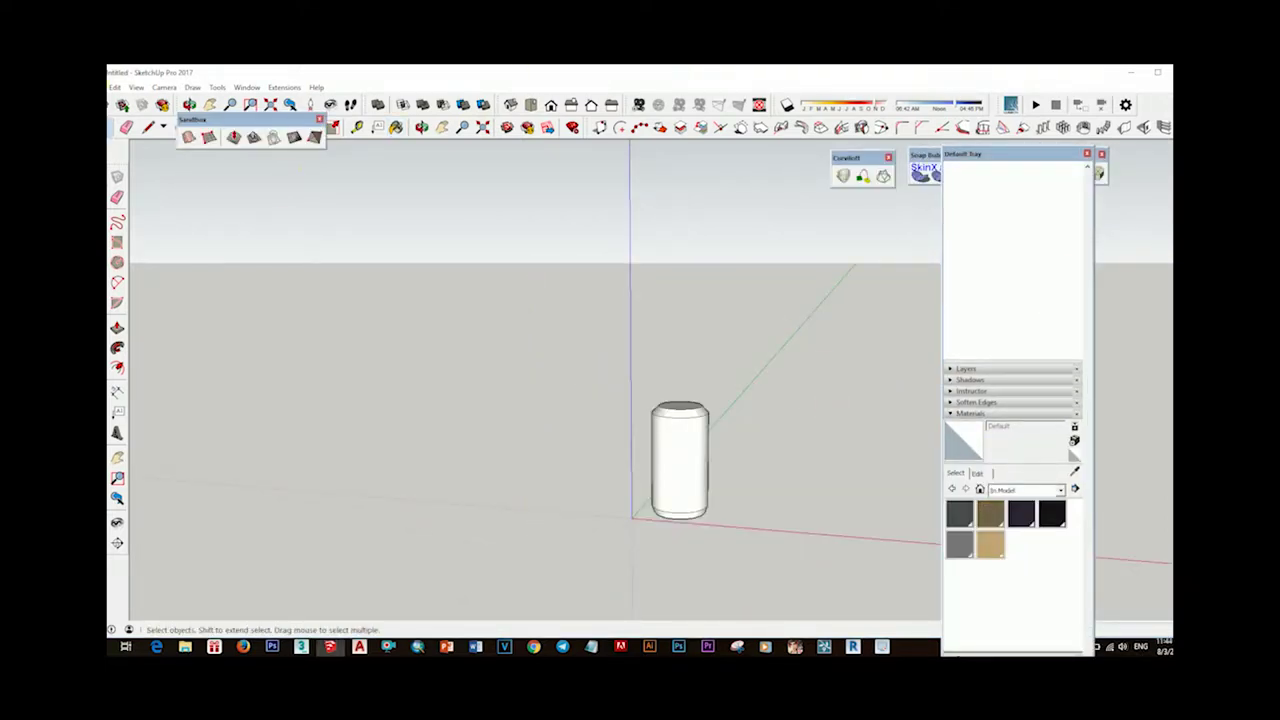
Import 1.jpg as a texture, placing it from the can's bottom to its top.
click(115, 87)
click(133, 262)
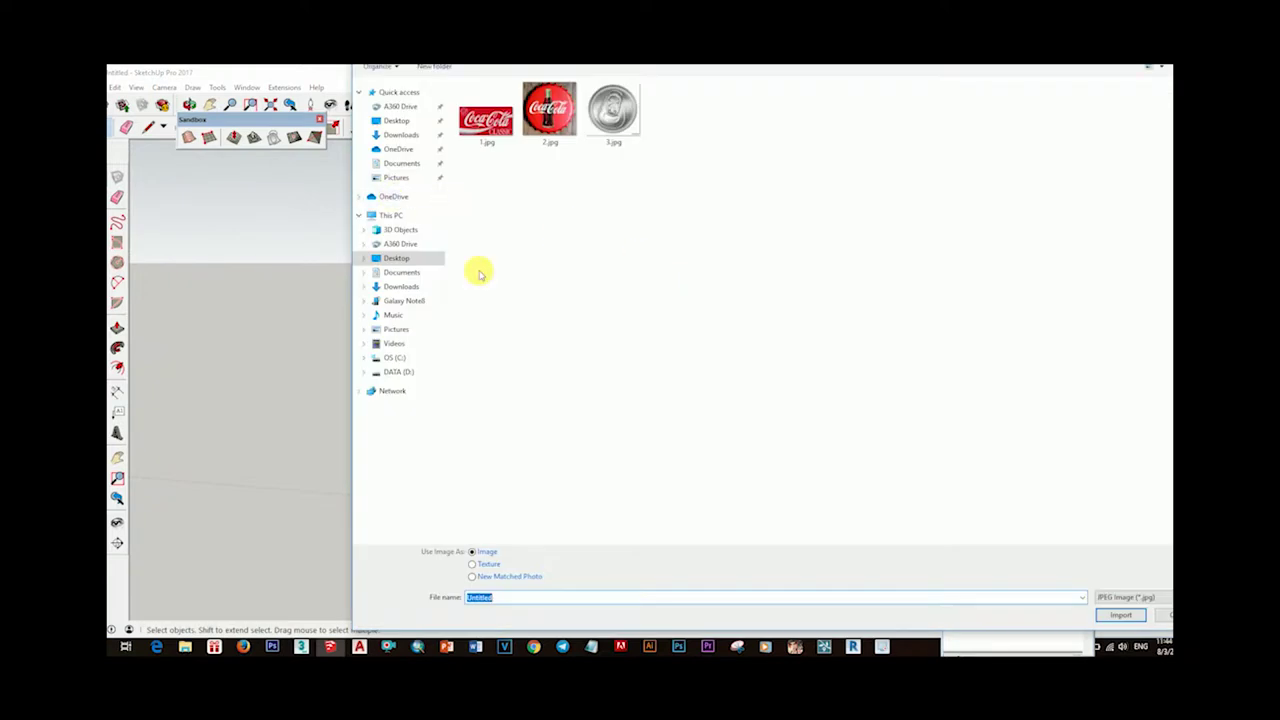
click(484, 122)
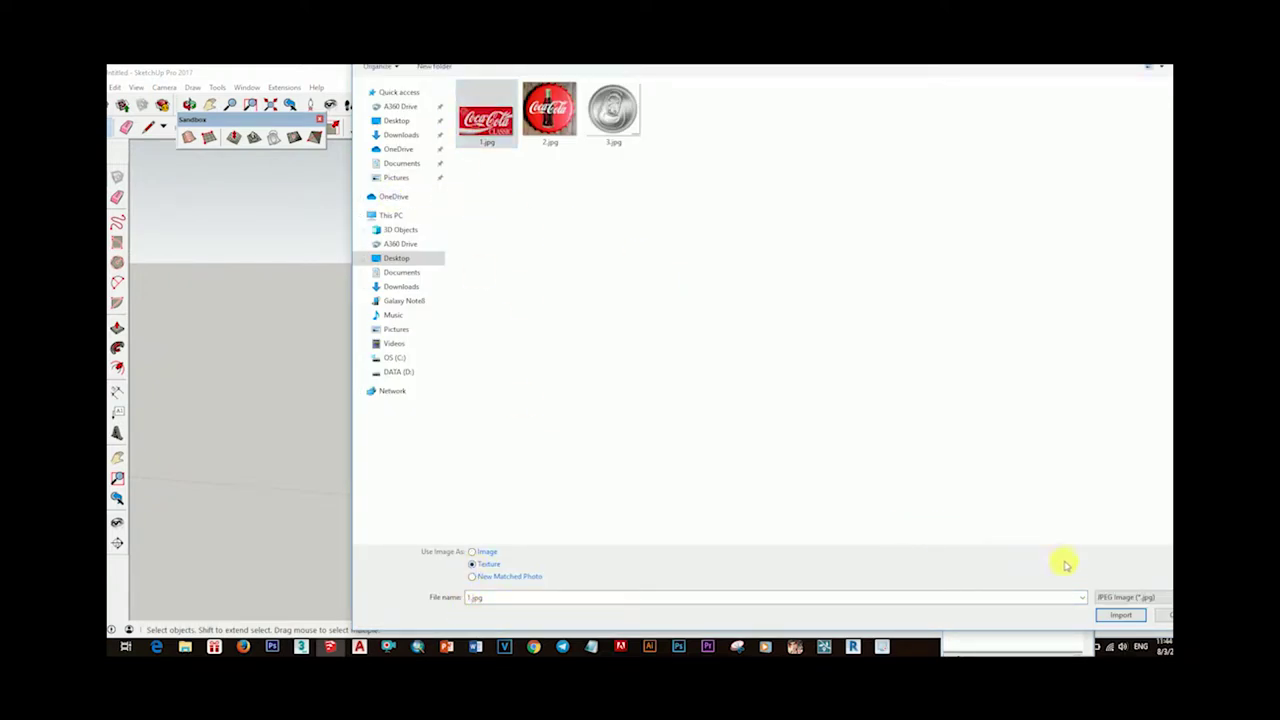
click(1122, 617)
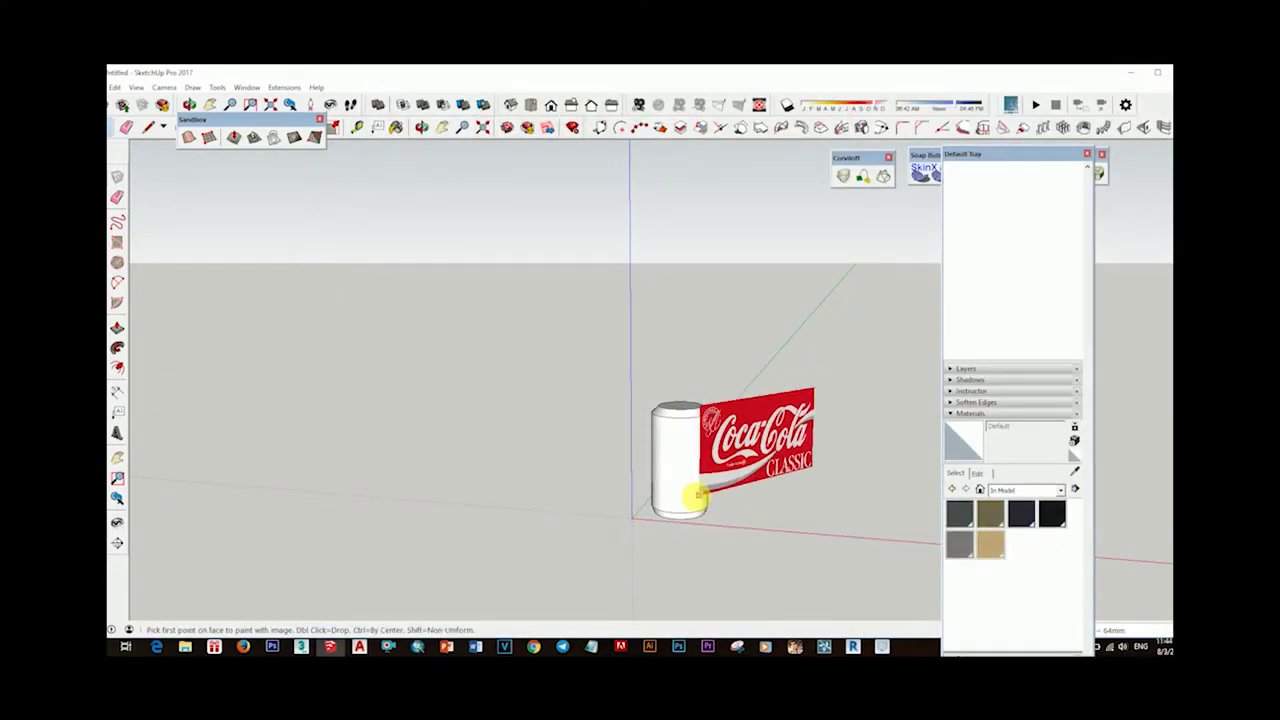
click(679, 513)
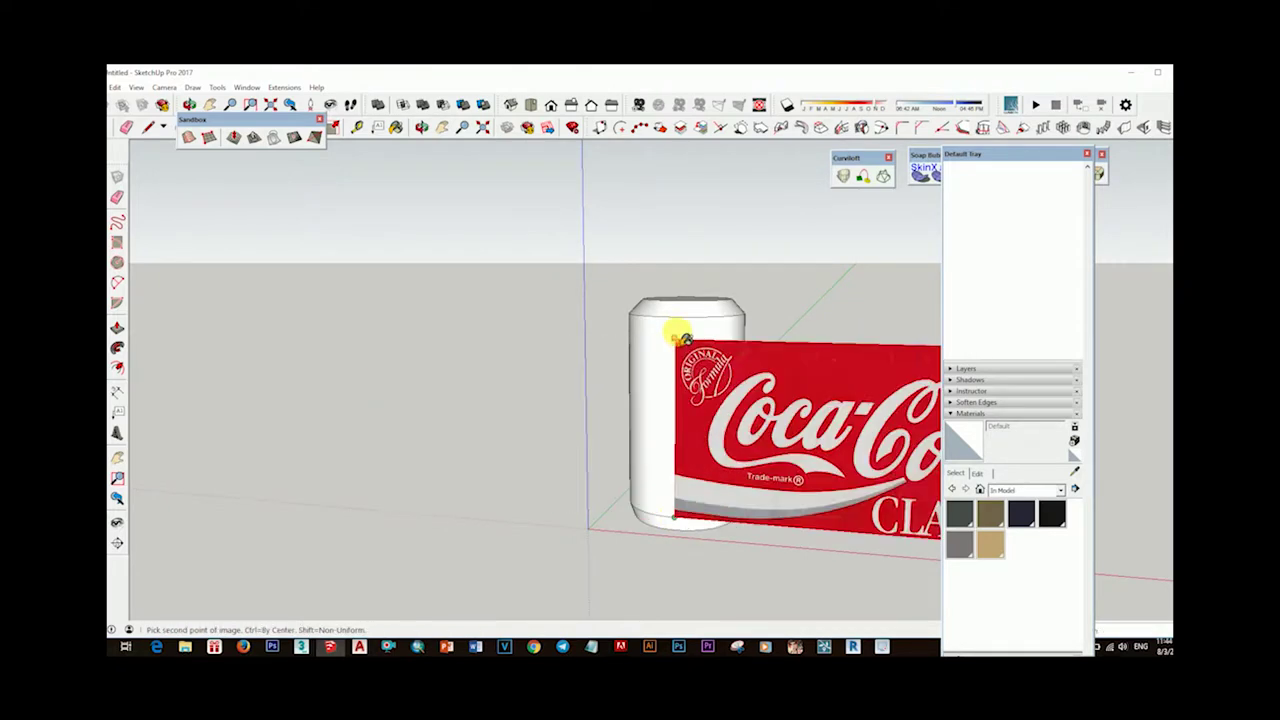
click(685, 321)
Paint the new Coca-Cola material onto the can's side.
scroll(726, 398, up, 3)
scroll(686, 449, down, 2)
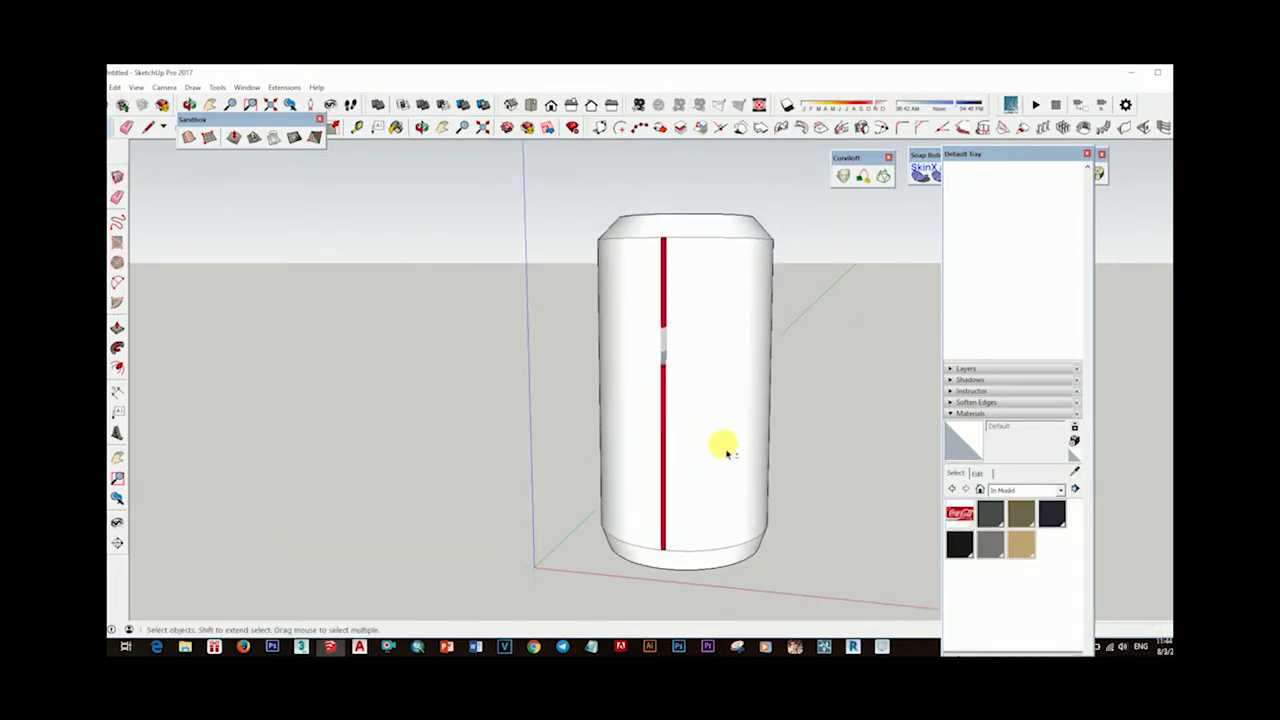
middle_drag(723, 443, 686, 471)
click(960, 514)
click(678, 382)
mouse_move(677, 391)
middle_down()
mouse_move(700, 274)
mouse_move(713, 458)
mouse_move(606, 434)
mouse_move(531, 451)
mouse_move(669, 429)
mouse_move(752, 435)
mouse_move(580, 391)
middle_up()
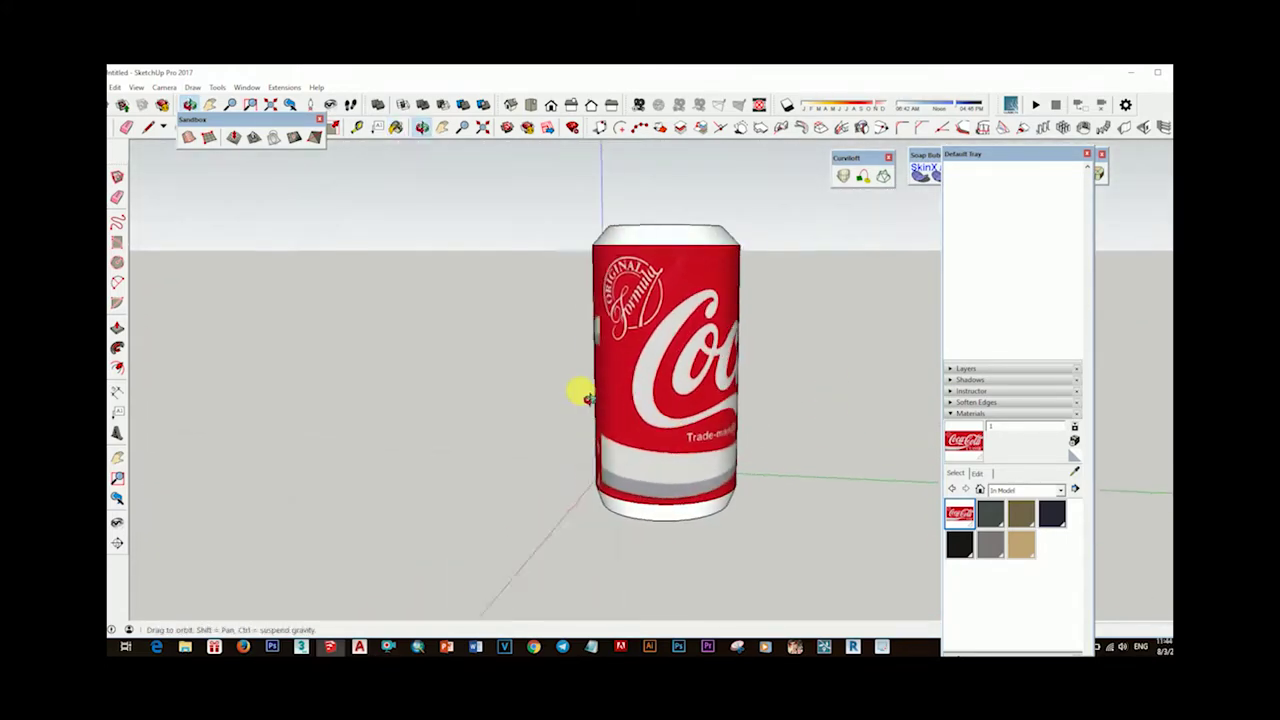
click(977, 474)
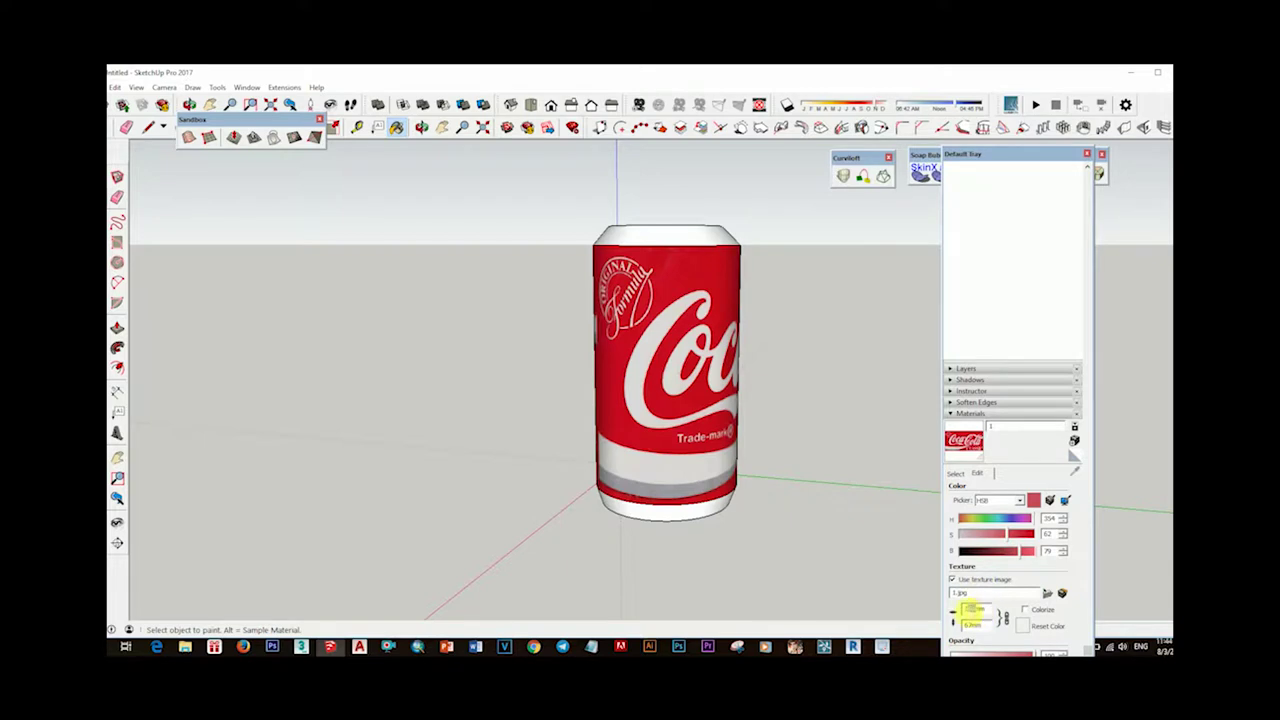
Try a 50 mm texture size, inspect the can, then undo to the large label.
text(50)
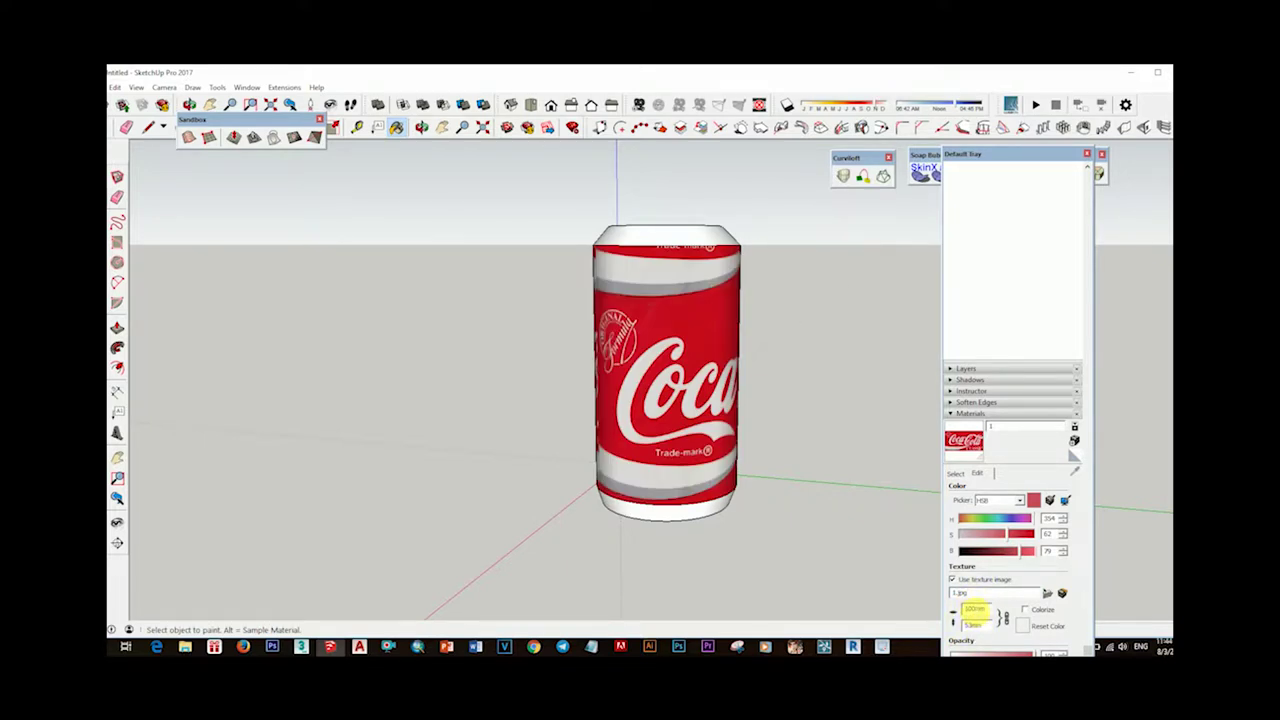
text(15)
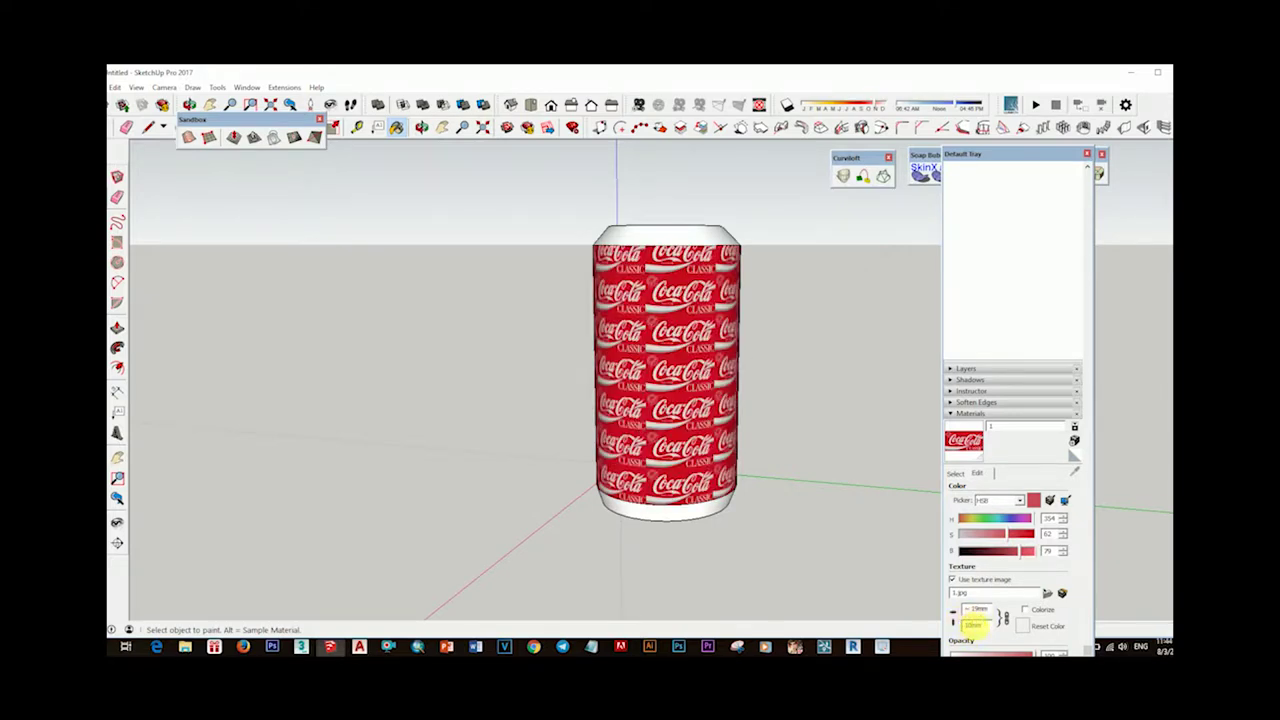
text(50)
key(Return)
mouse_move(725, 423)
middle_down()
mouse_move(648, 472)
mouse_move(669, 491)
middle_up()
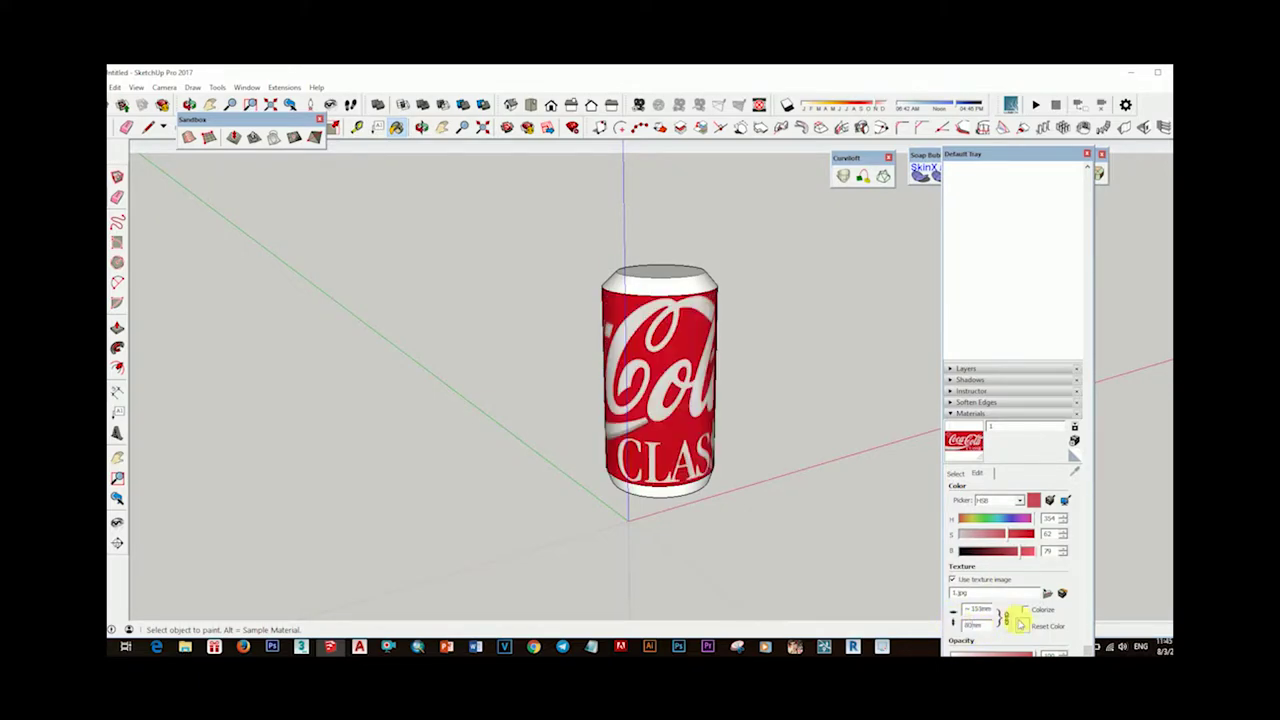
mouse_move(700, 451)
middle_down()
mouse_move(580, 446)
mouse_move(763, 466)
middle_up()
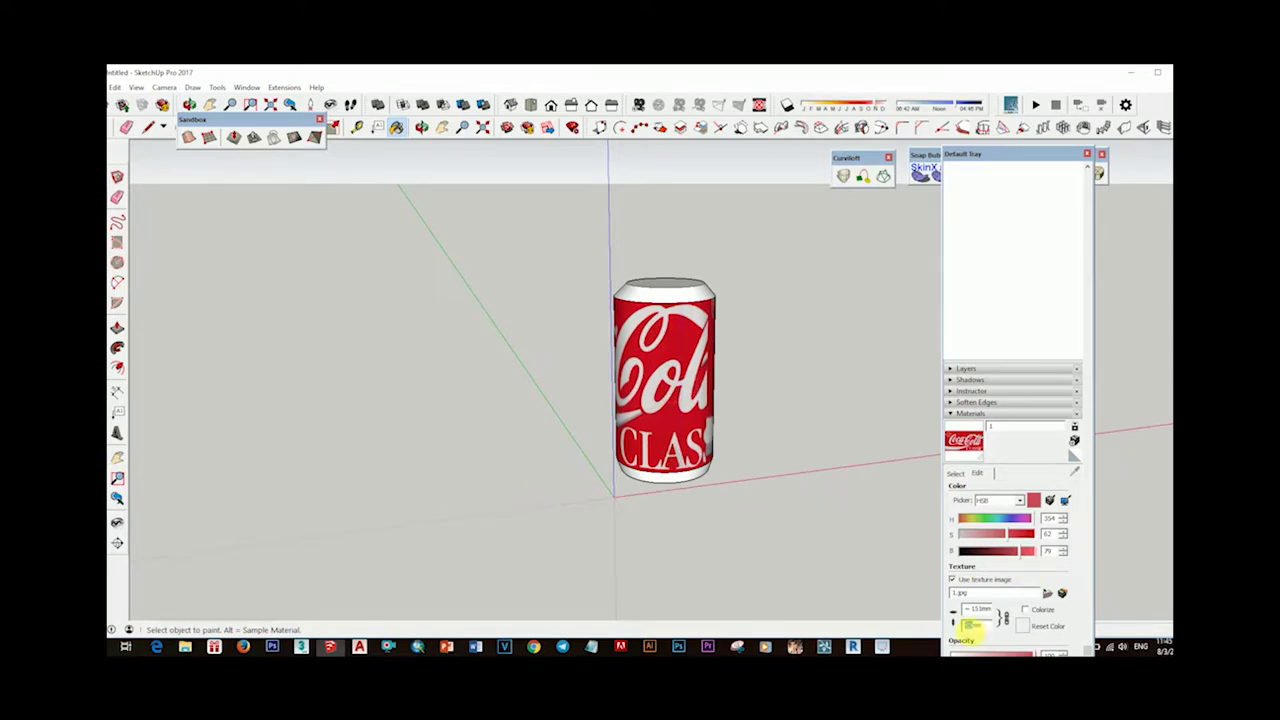
key(Return)
key(ctrl+z)
mouse_move(709, 423)
middle_down()
mouse_move(806, 440)
mouse_move(774, 411)
mouse_move(814, 406)
mouse_move(609, 414)
mouse_move(514, 443)
mouse_move(727, 460)
mouse_move(734, 429)
mouse_move(720, 432)
middle_up()
Set the texture width to 150 mm so one large Coca-Cola label wraps the can.
click(953, 622)
mouse_move(700, 460)
middle_down()
mouse_move(666, 443)
mouse_move(604, 451)
mouse_move(680, 450)
middle_up()
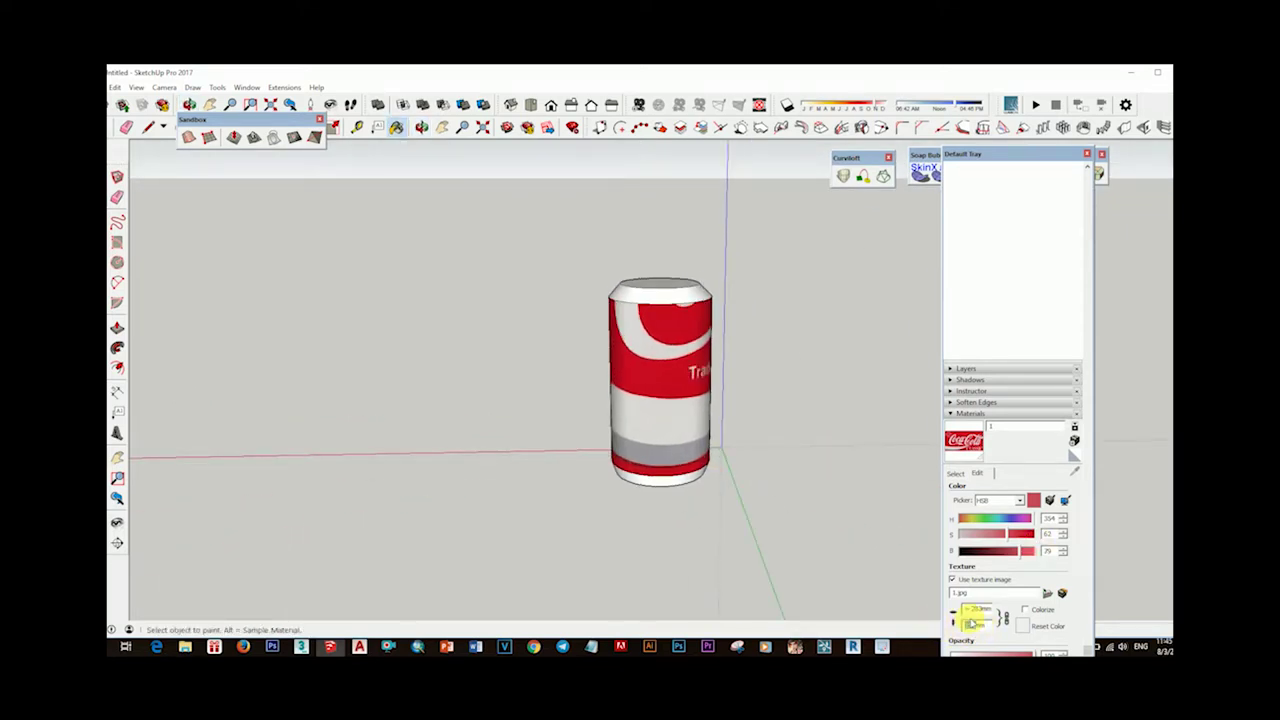
click(970, 621)
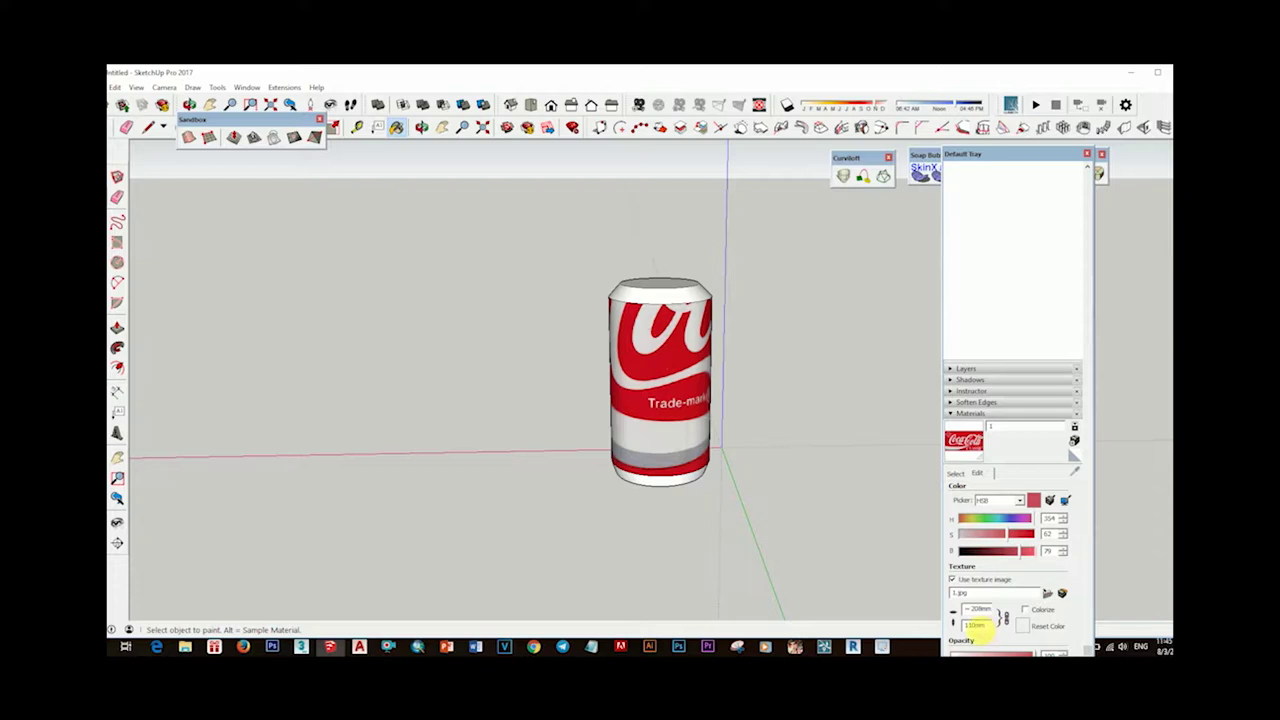
text(1)
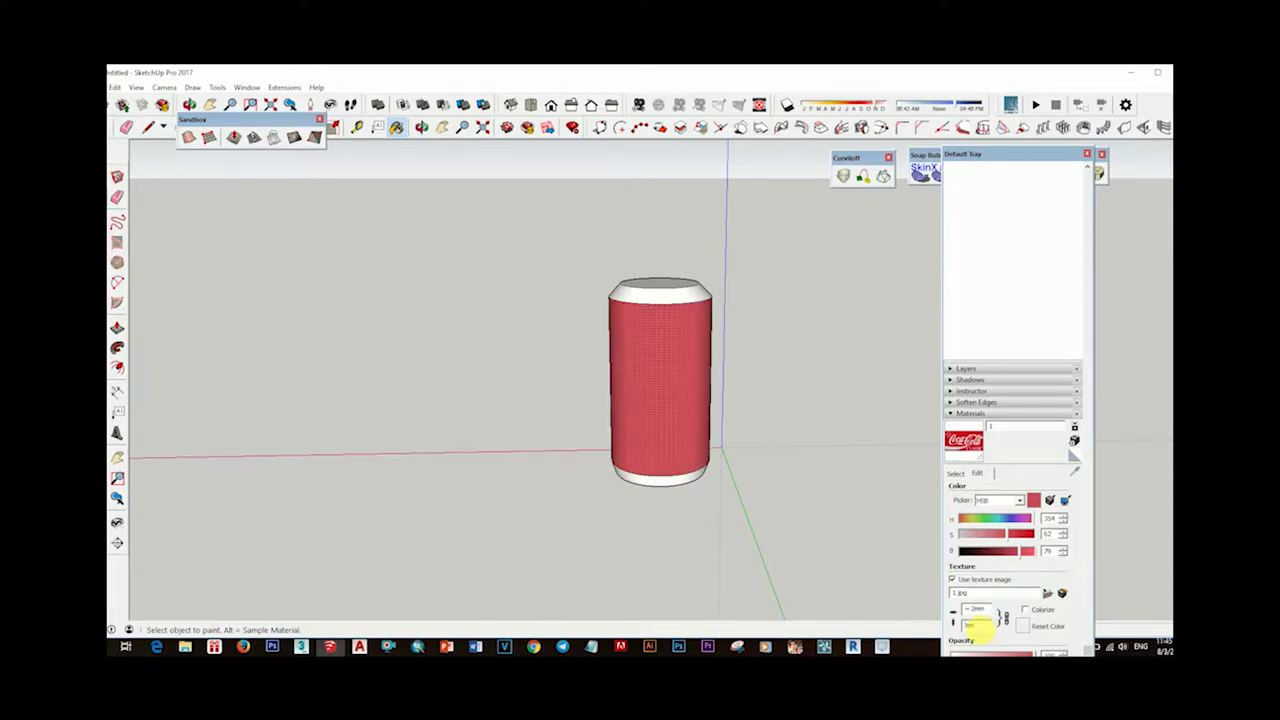
text(50)
key(Return)
scroll(728, 437, down, 2)
middle_drag(728, 437, 449, 426)
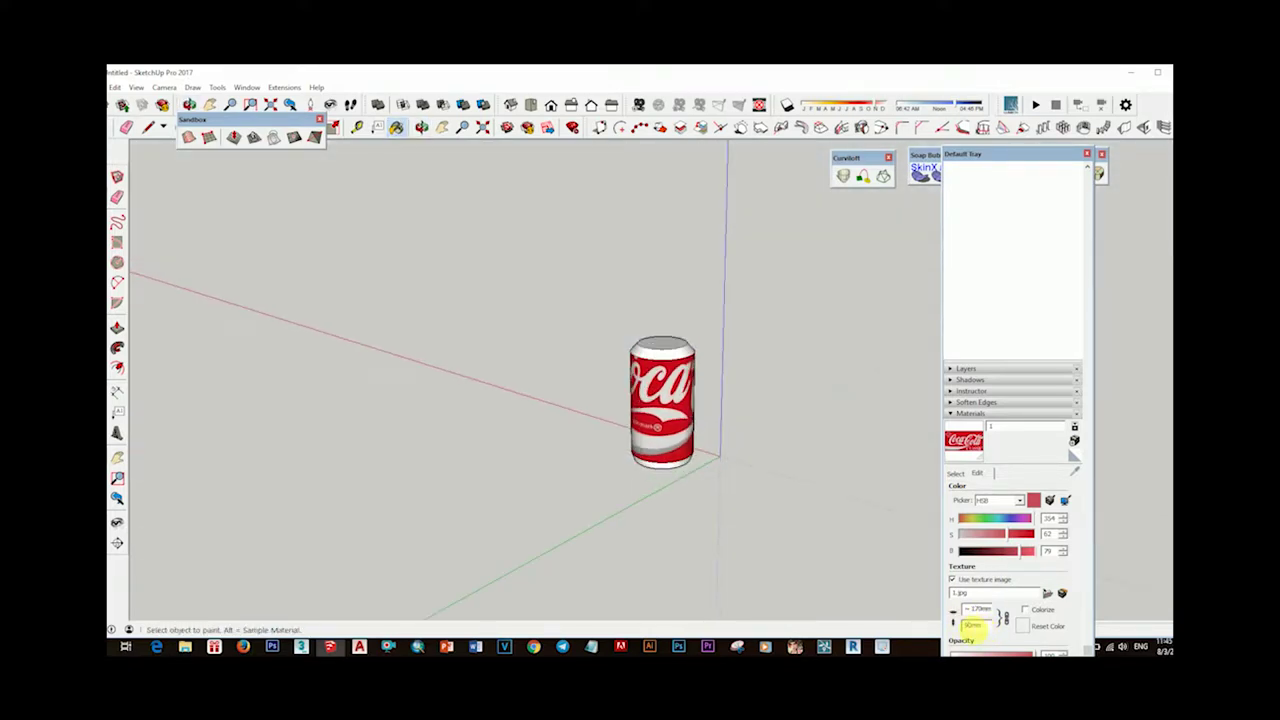
mouse_move(723, 454)
middle_down()
mouse_move(814, 449)
mouse_move(720, 434)
mouse_move(730, 450)
mouse_move(651, 357)
mouse_move(757, 463)
middle_up()
scroll(743, 532, up, 3)
mouse_move(743, 532)
middle_down()
mouse_move(694, 331)
mouse_move(731, 486)
mouse_move(743, 430)
middle_up()
click(113, 87)
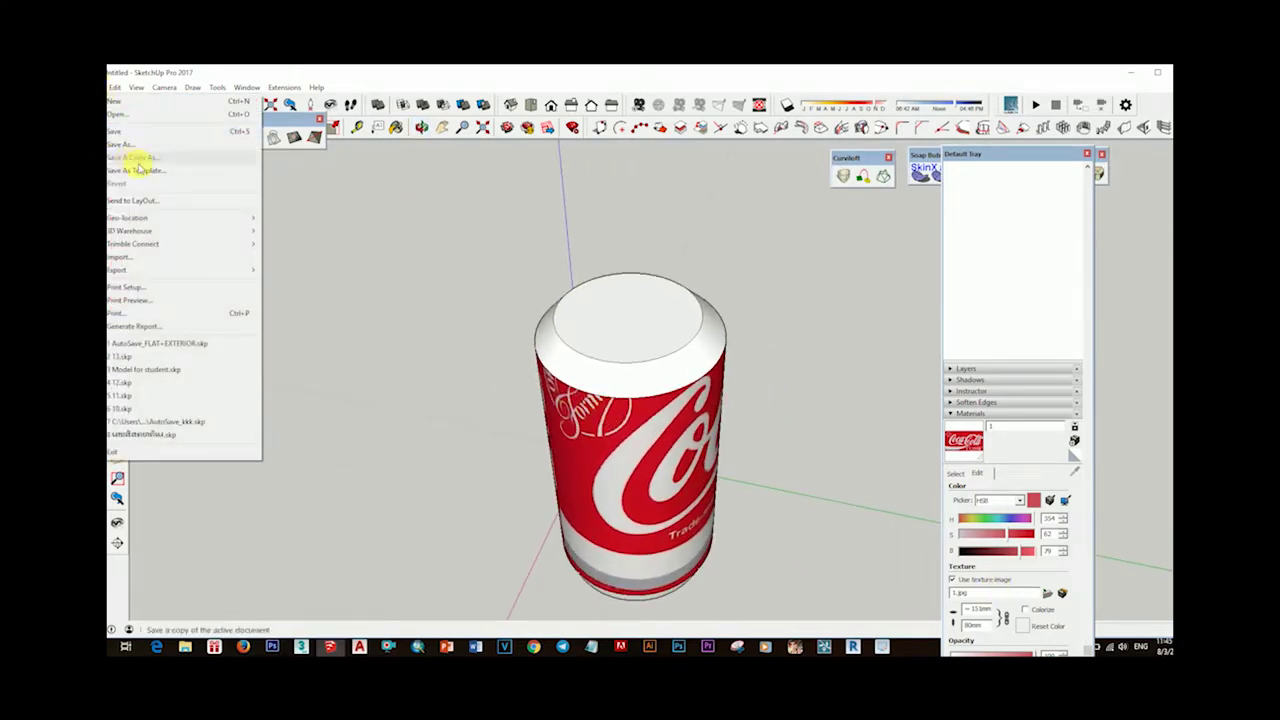
Import the 3.jpg pull-tab lid picture as a texture and fit it over the can top.
click(420, 248)
click(613, 112)
click(1118, 617)
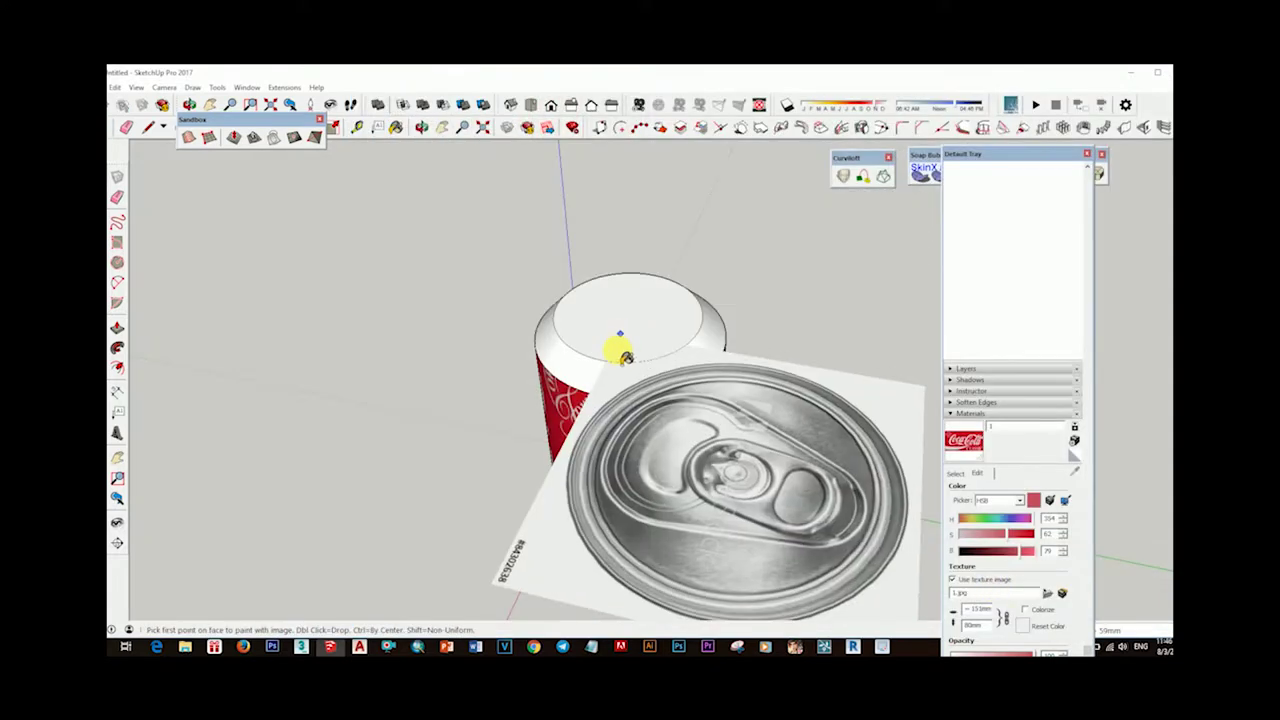
click(577, 290)
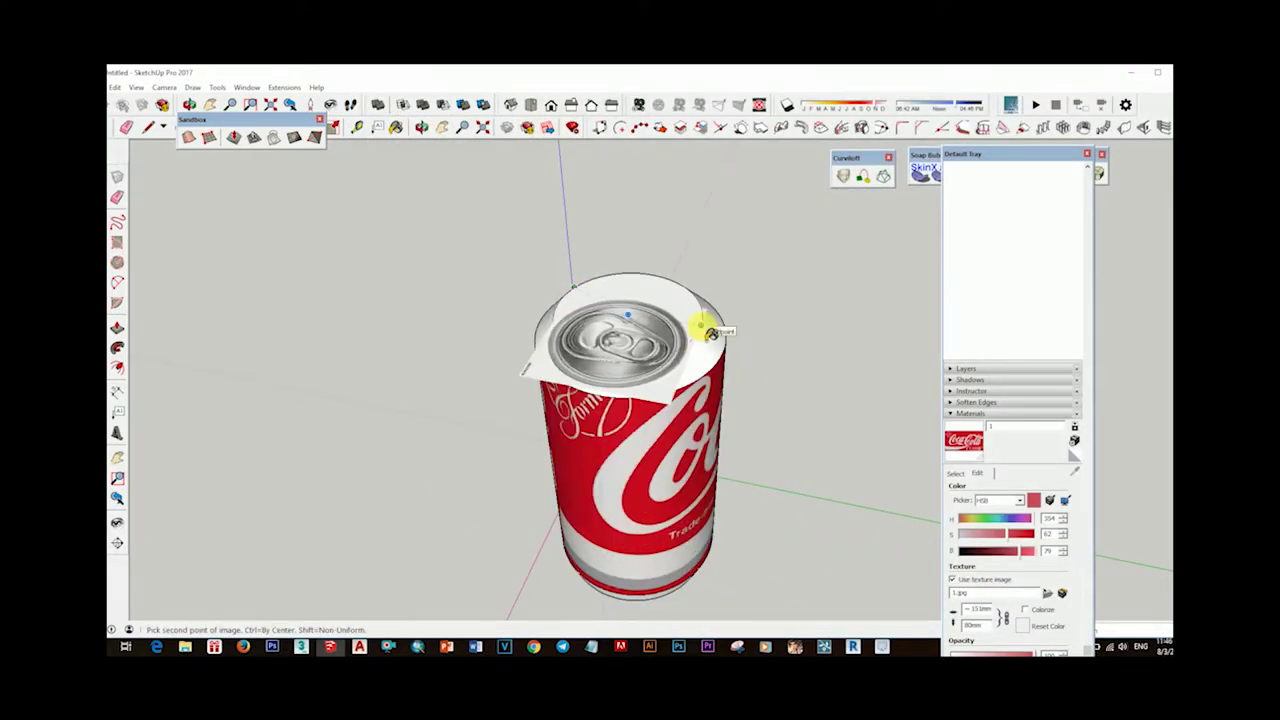
click(709, 333)
middle_drag(700, 320, 920, 480)
scroll(723, 366, up, 3)
middle_drag(723, 366, 680, 392)
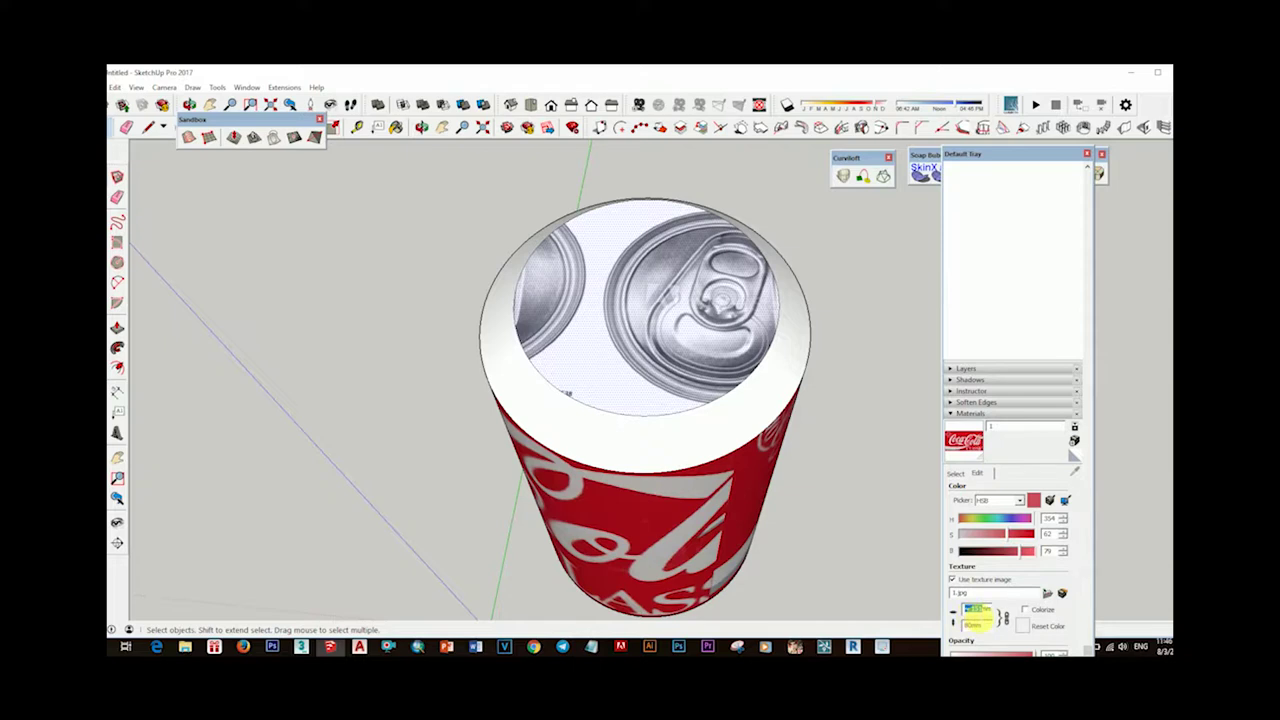
Rescale the Coca-Cola label texture on the can side to about 115 by 80 mm.
key(Return)
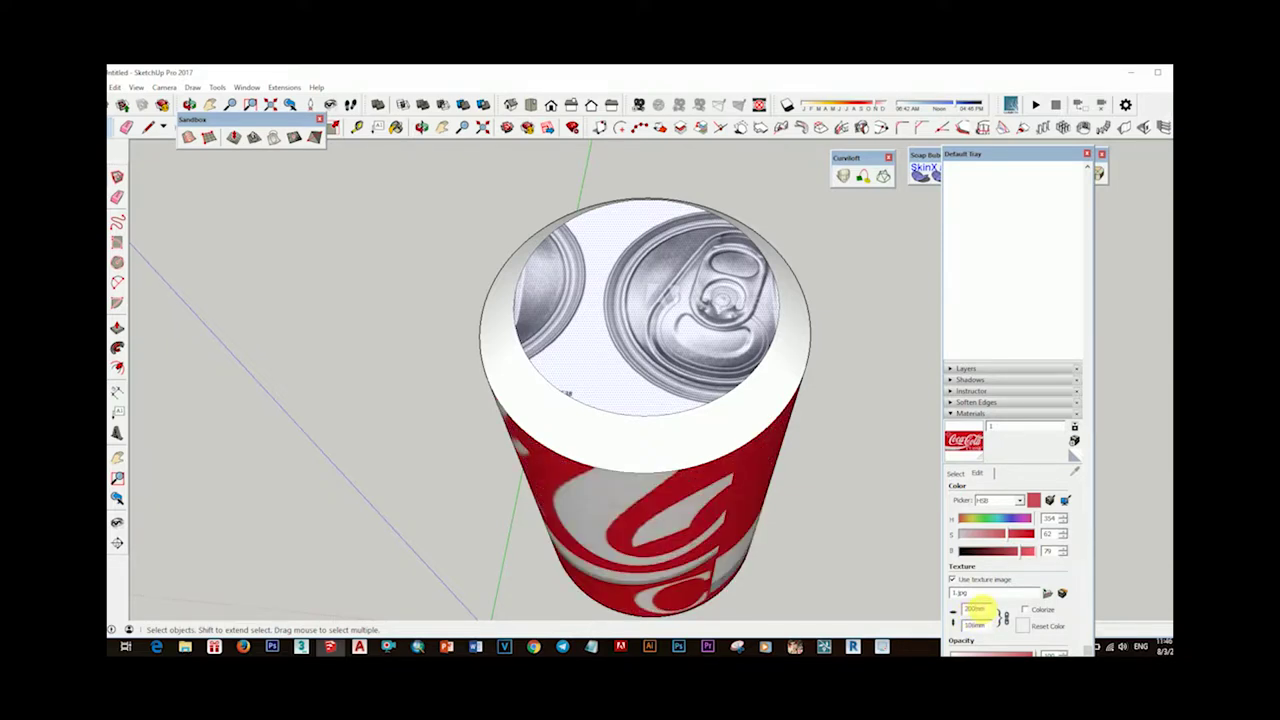
key(Return)
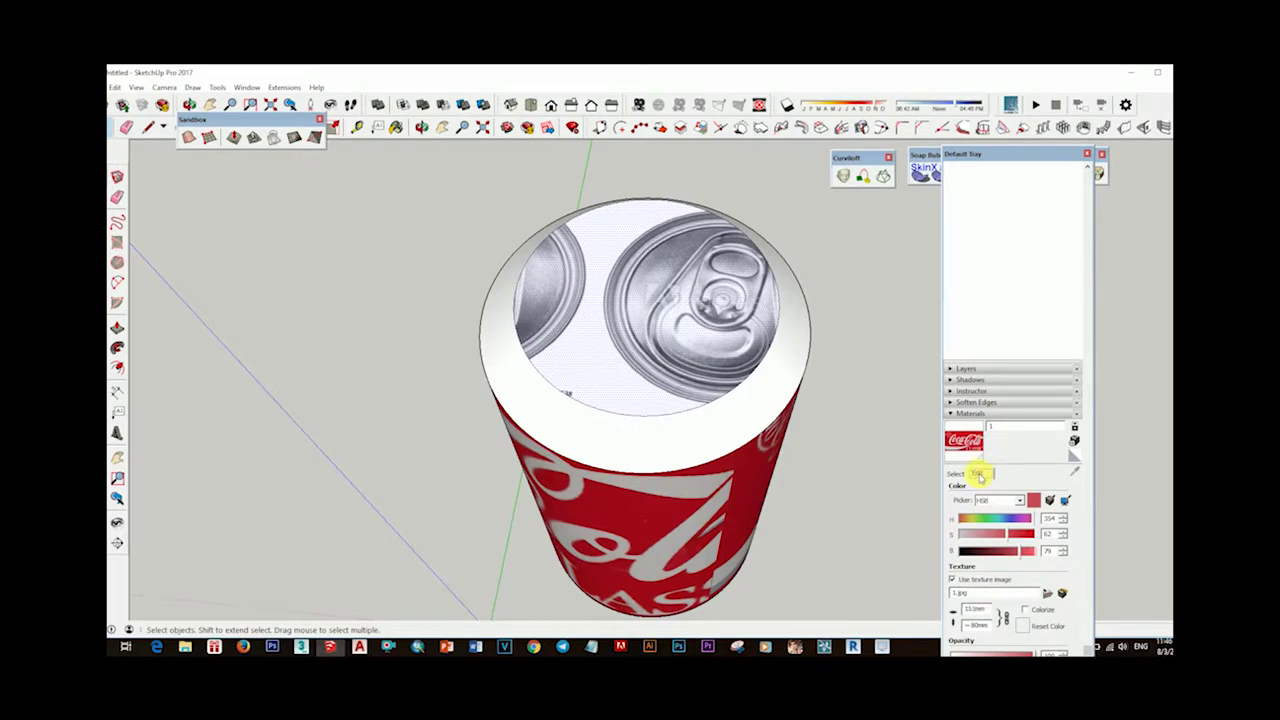
mouse_move(922, 481)
middle_down()
mouse_move(770, 428)
mouse_move(586, 429)
middle_up()
click(960, 473)
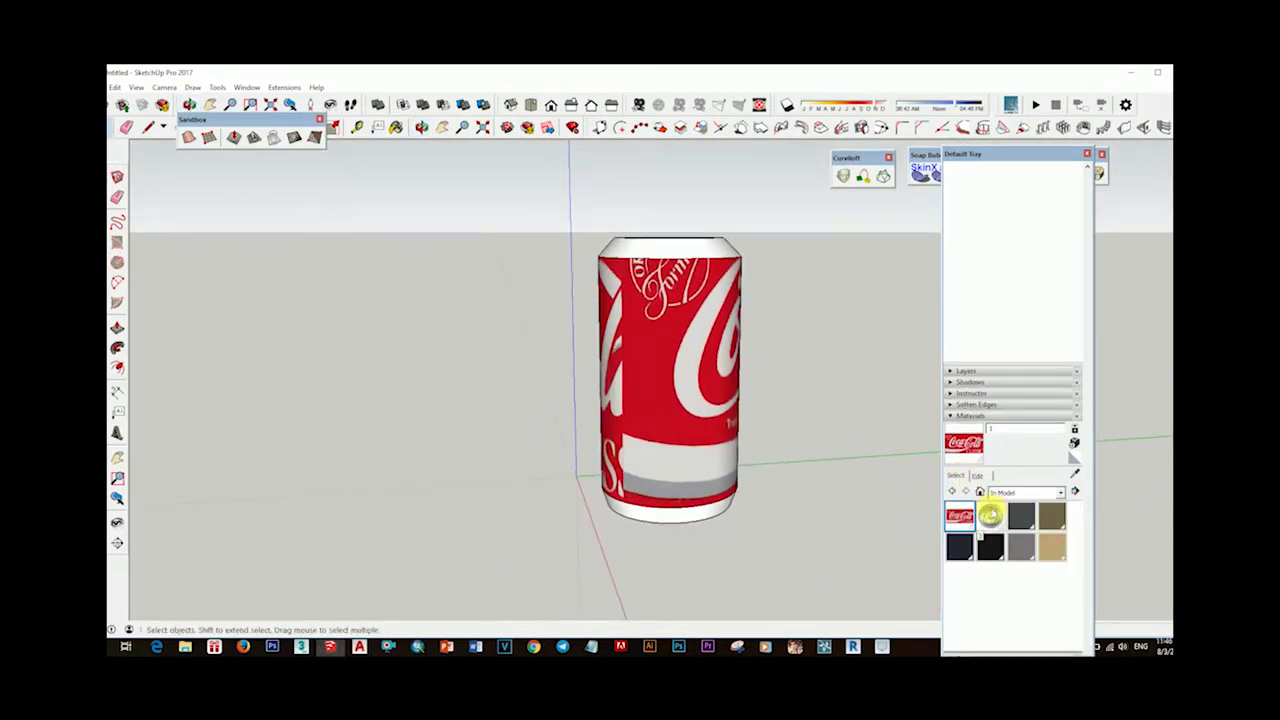
Set the 3.jpg lid texture size to 40mm, then shrink it to 5mm tiles.
click(975, 475)
middle_drag(930, 440, 744, 457)
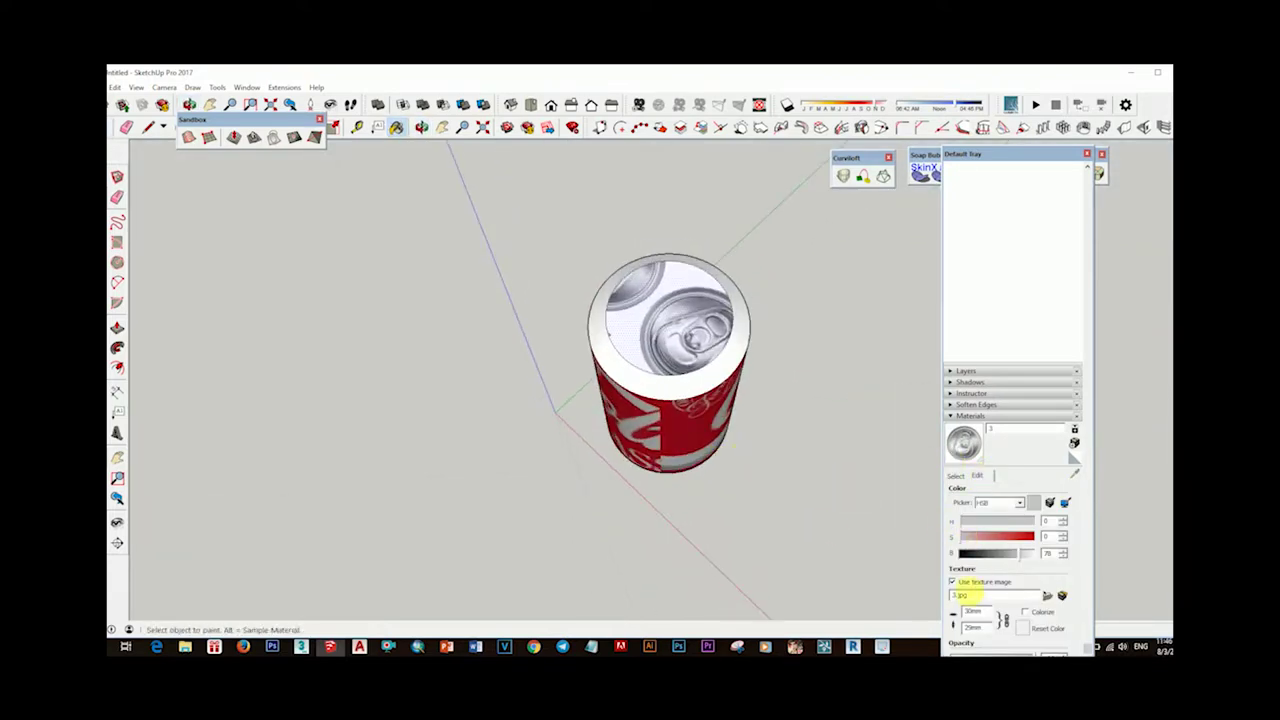
text(40)
key(Return)
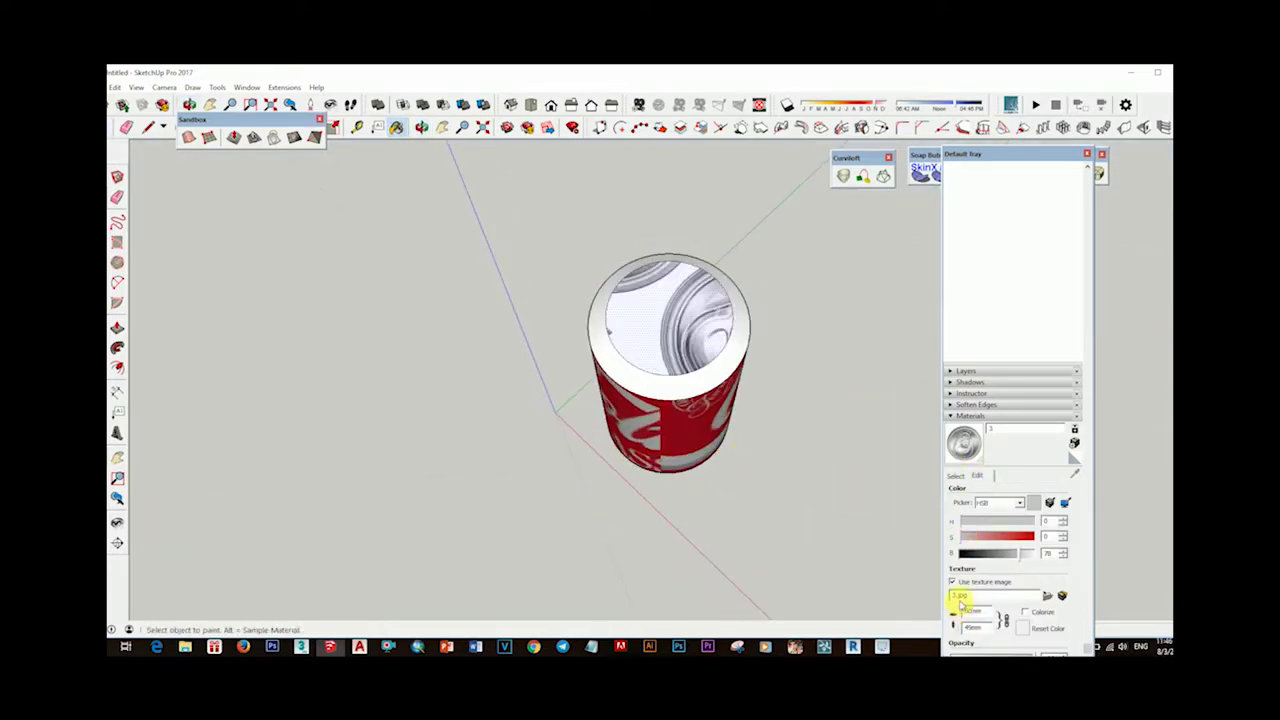
text(5)
key(Return)
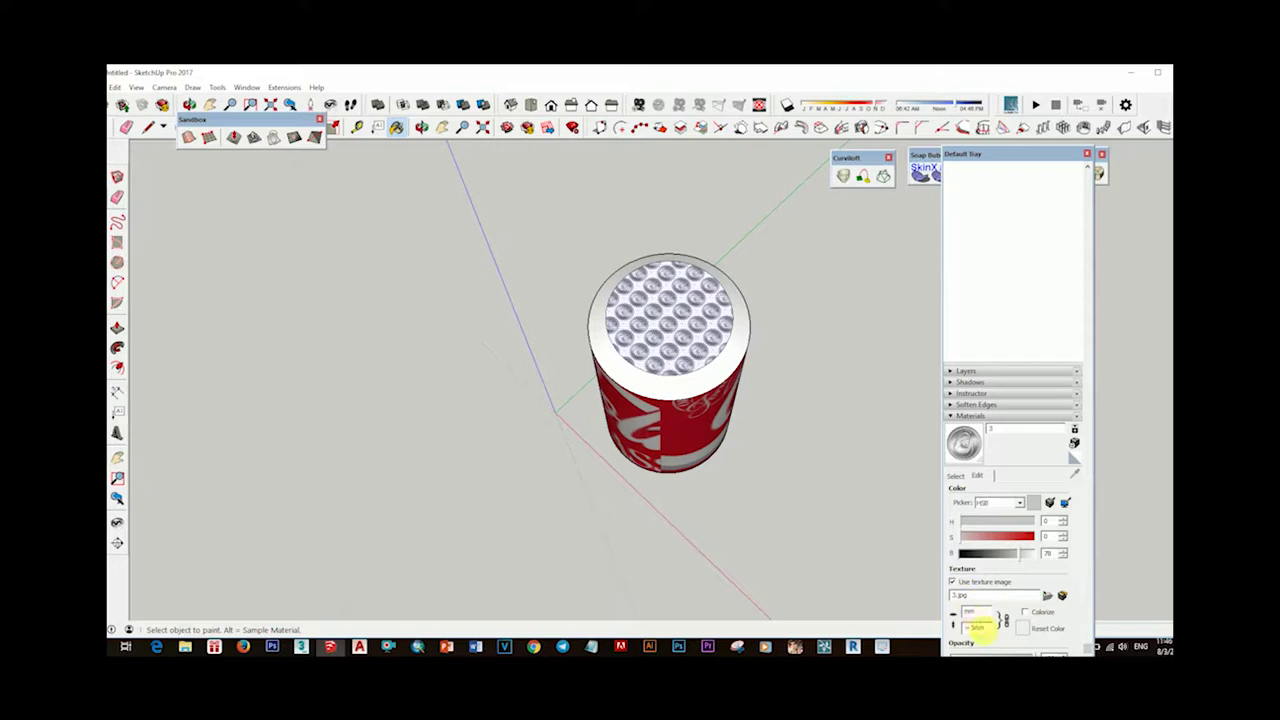
key(Return)
key(Return)
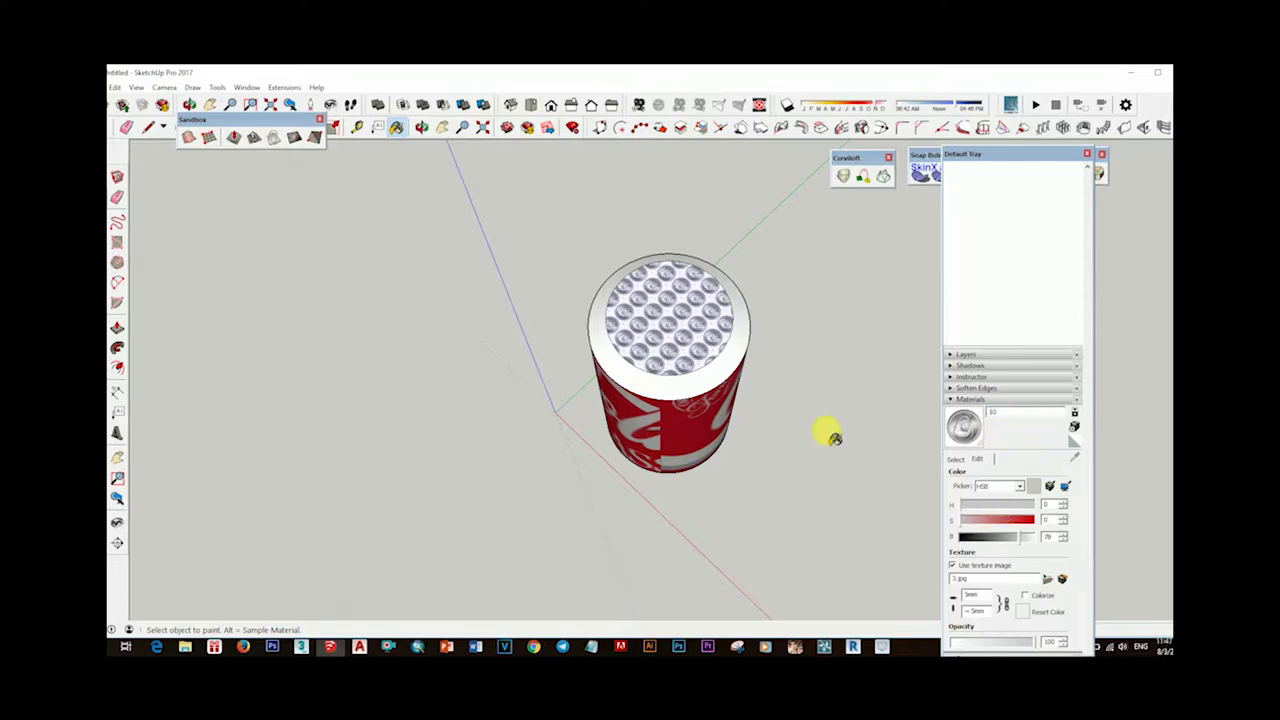
scroll(691, 277, up, 3)
Try skewing the can-top texture with Texture > Position, then cancel the repositioning.
right_click(694, 277)
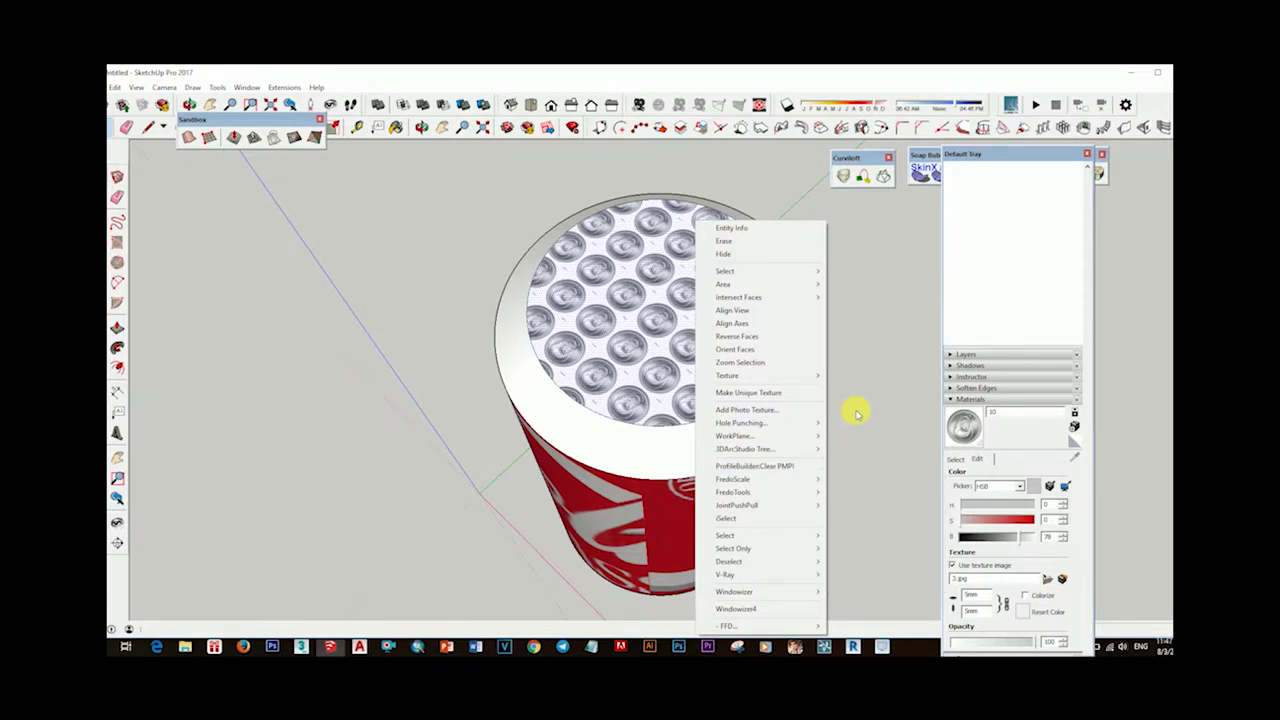
mouse_move(760, 375)
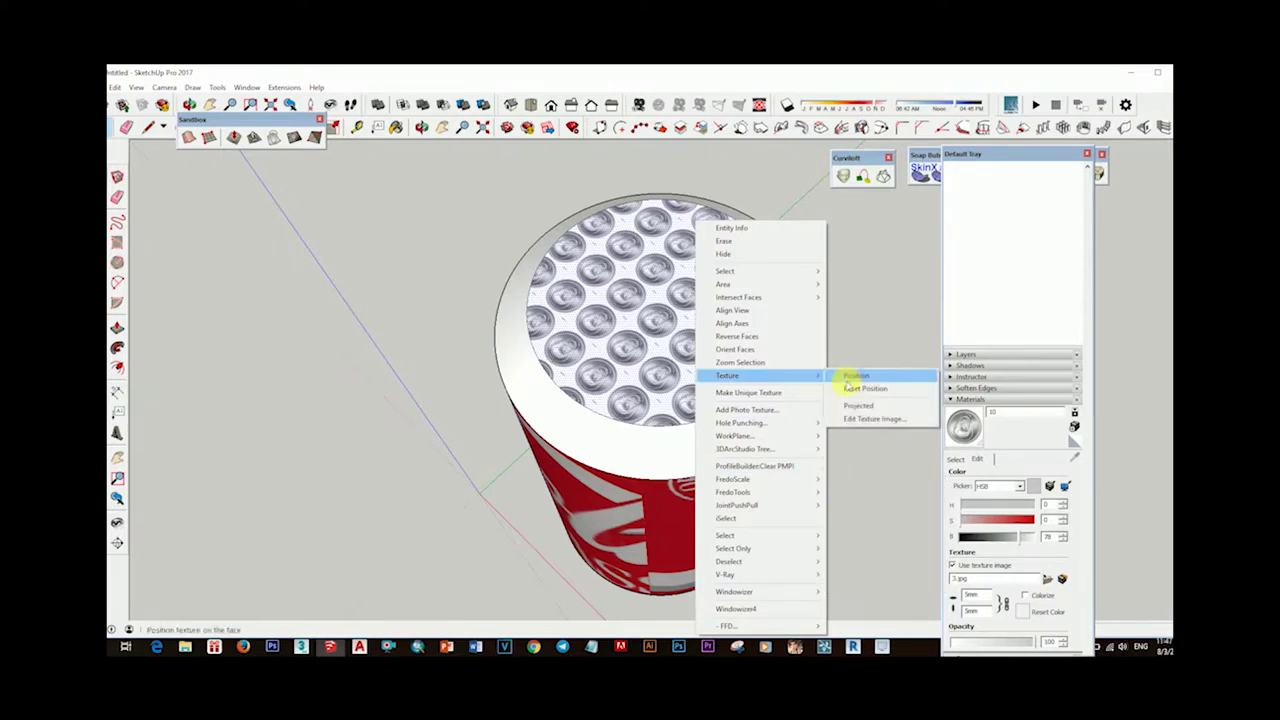
click(875, 379)
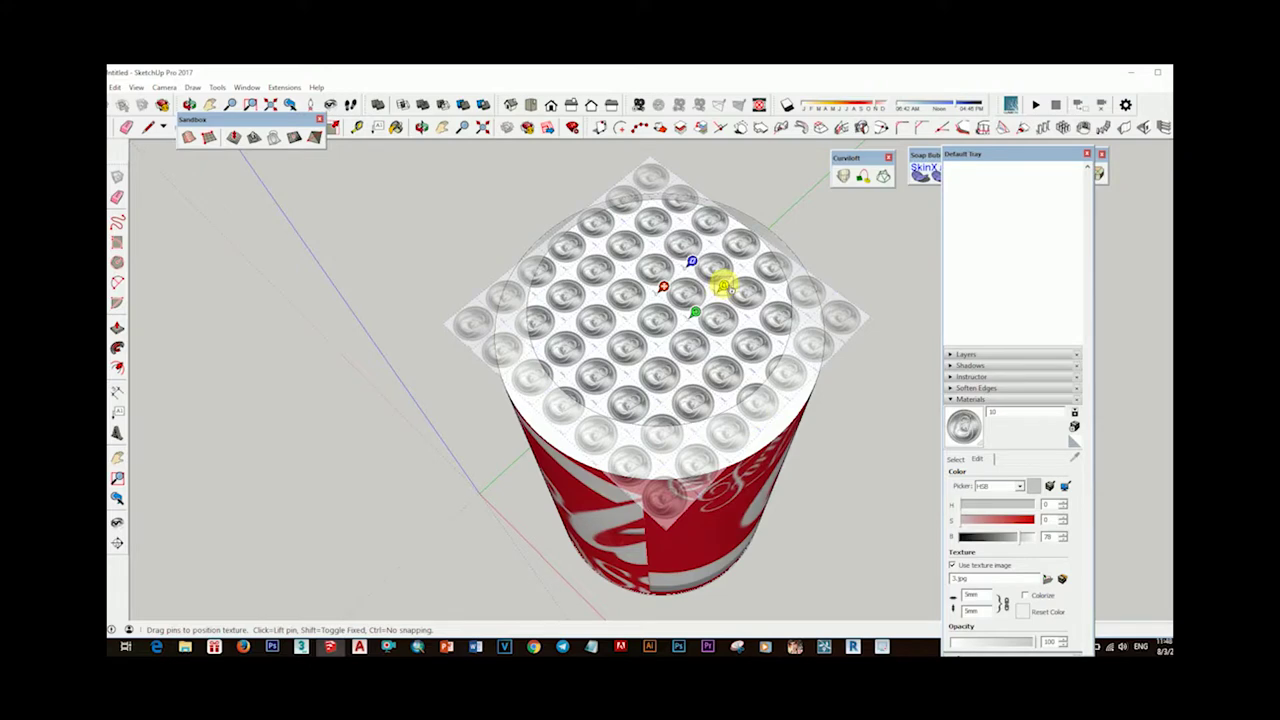
drag(725, 287, 770, 280)
key(Escape)
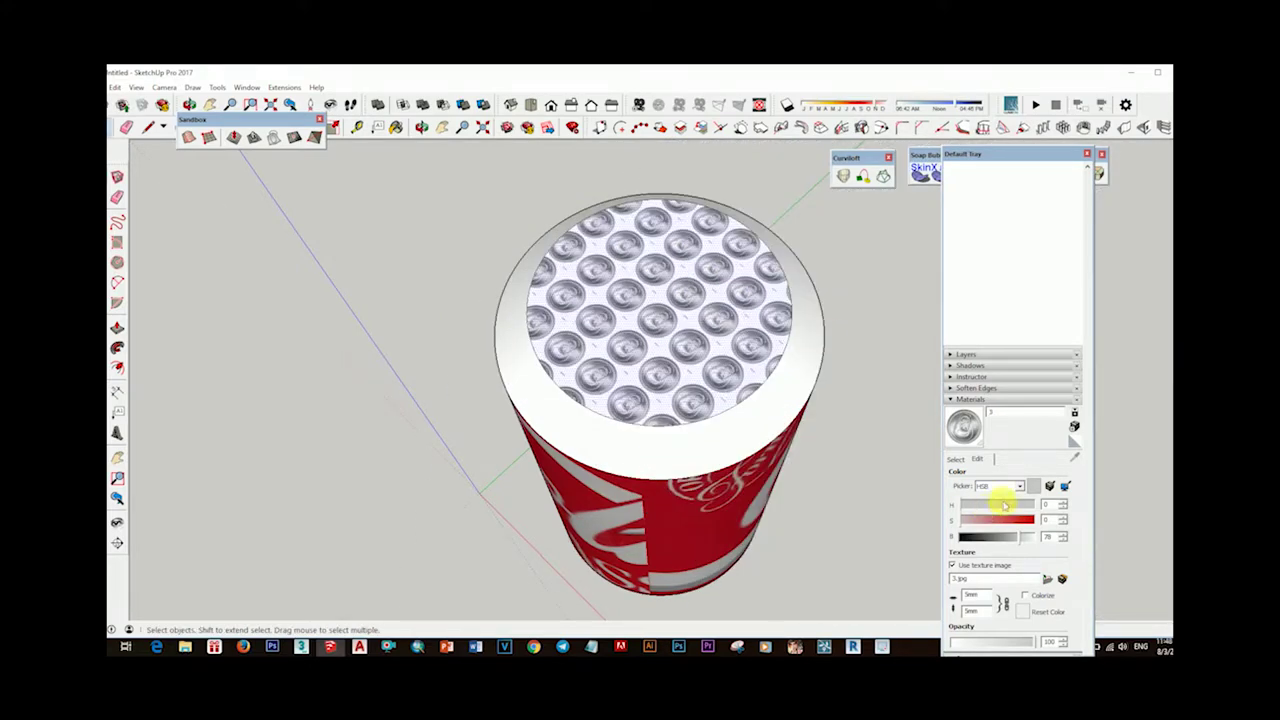
Try lid texture sizes of 100, 50 and 30mm, ending at 300mm.
text(100)
key(Return)
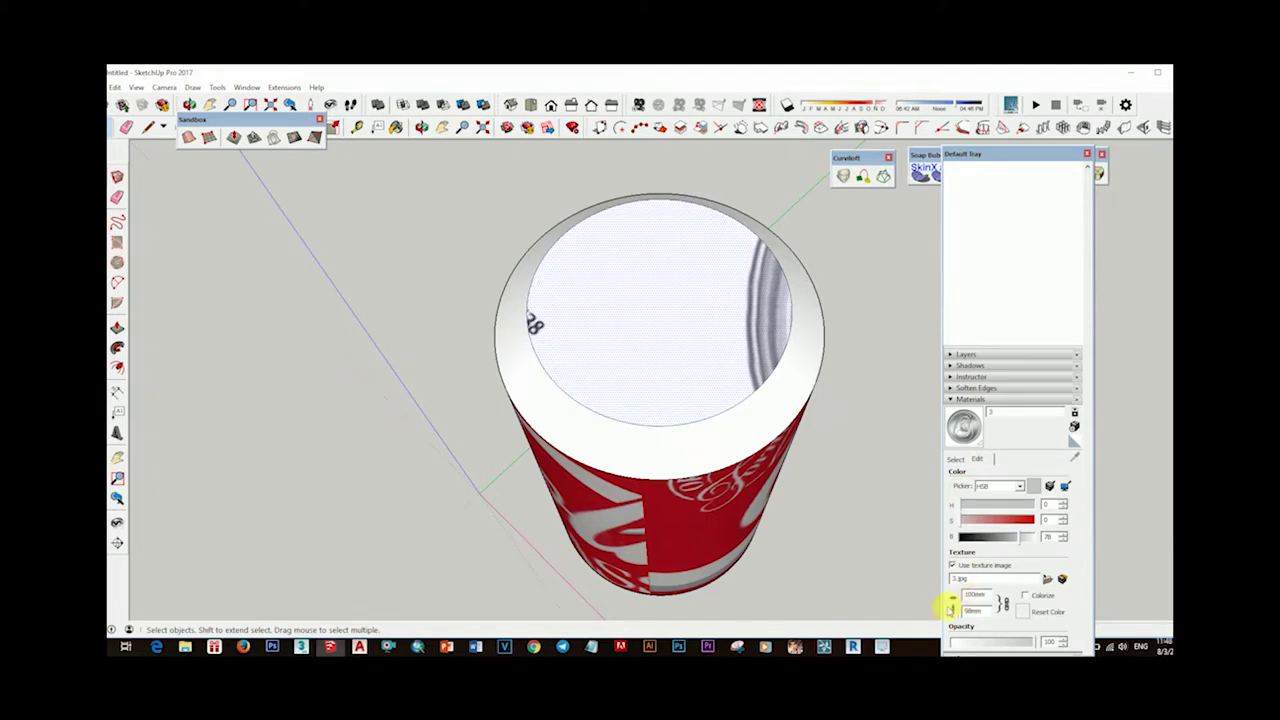
text(50)
key(Return)
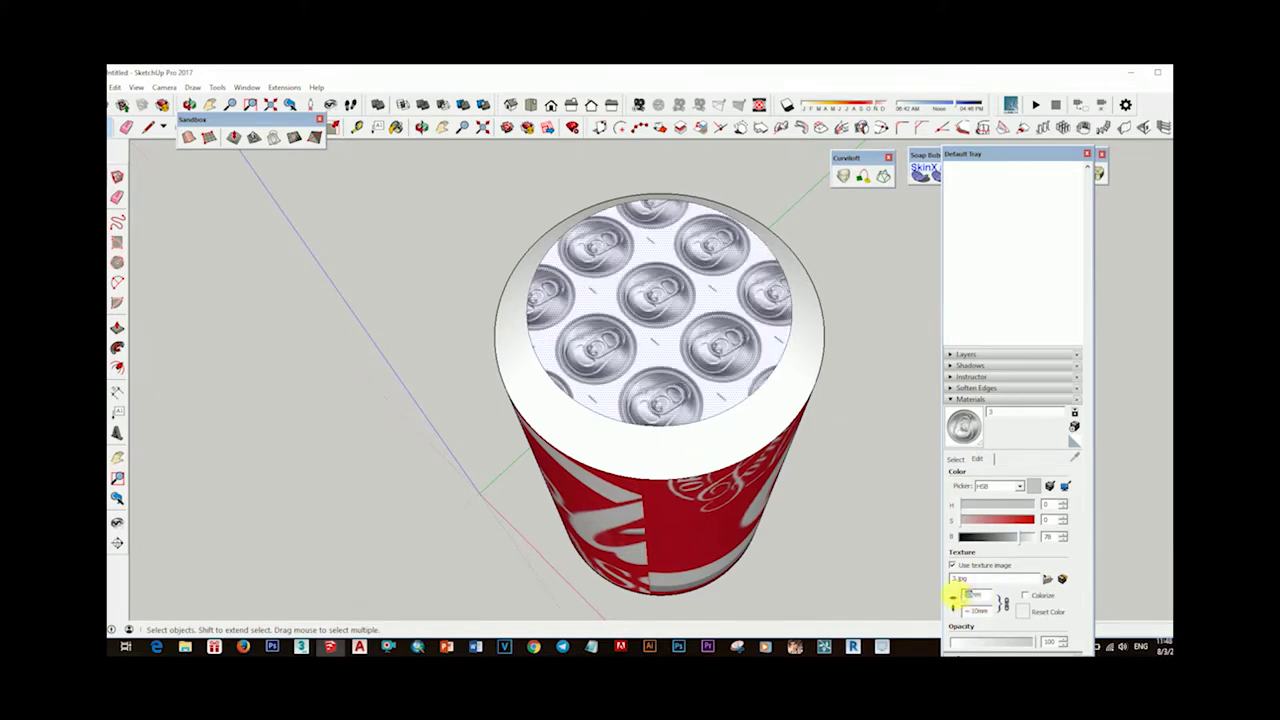
text(30)
key(Return)
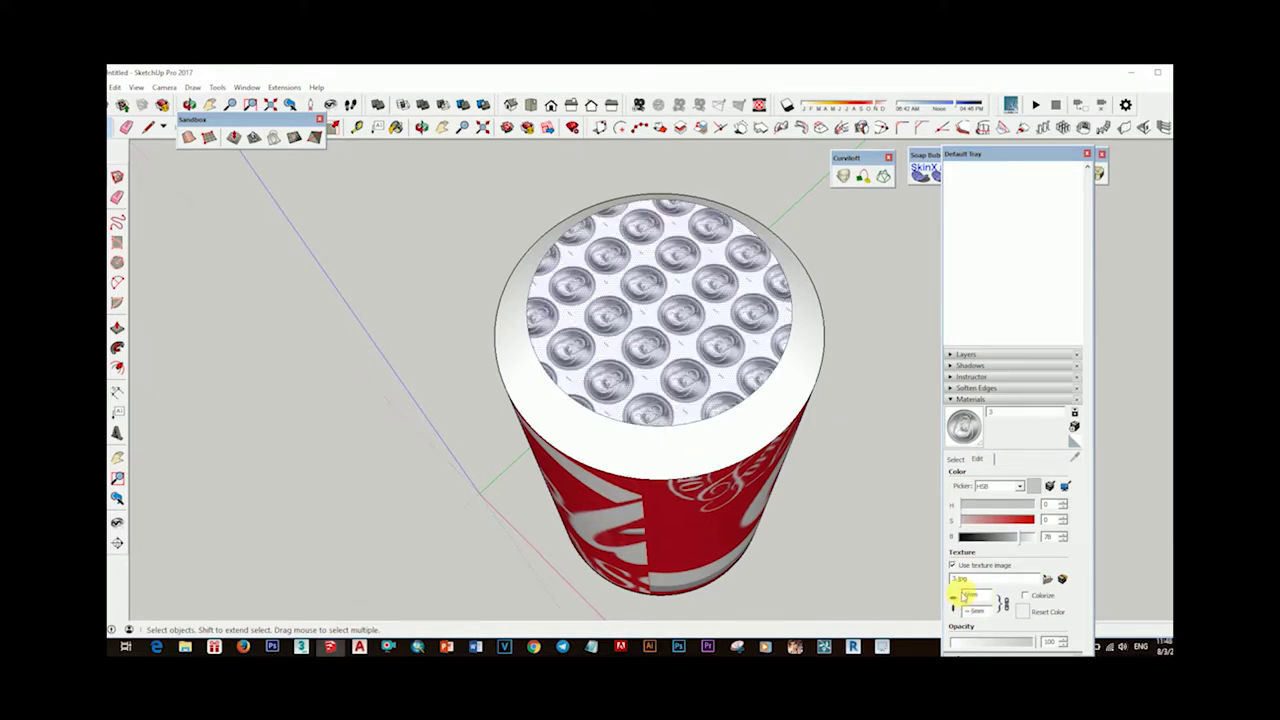
text(300)
key(Return)
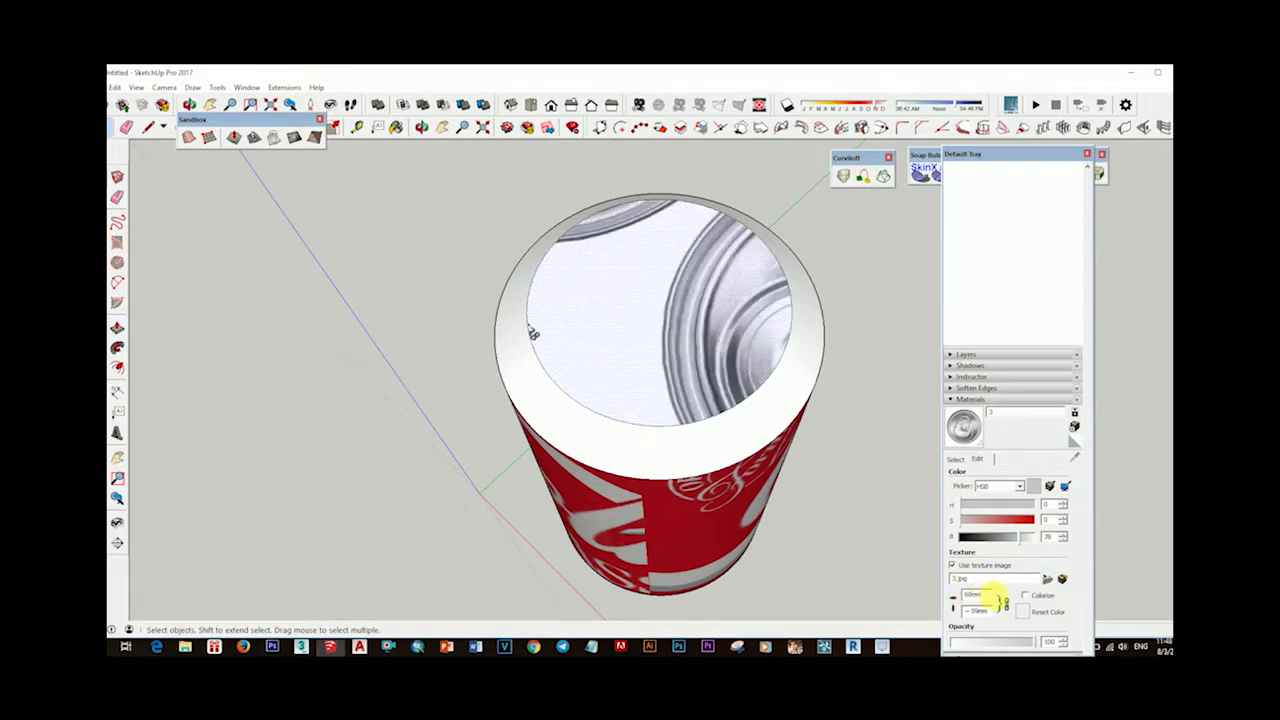
Using Texture > Position on the can top, scale, move and rotate one pull-tab image onto the lid.
right_click(677, 366)
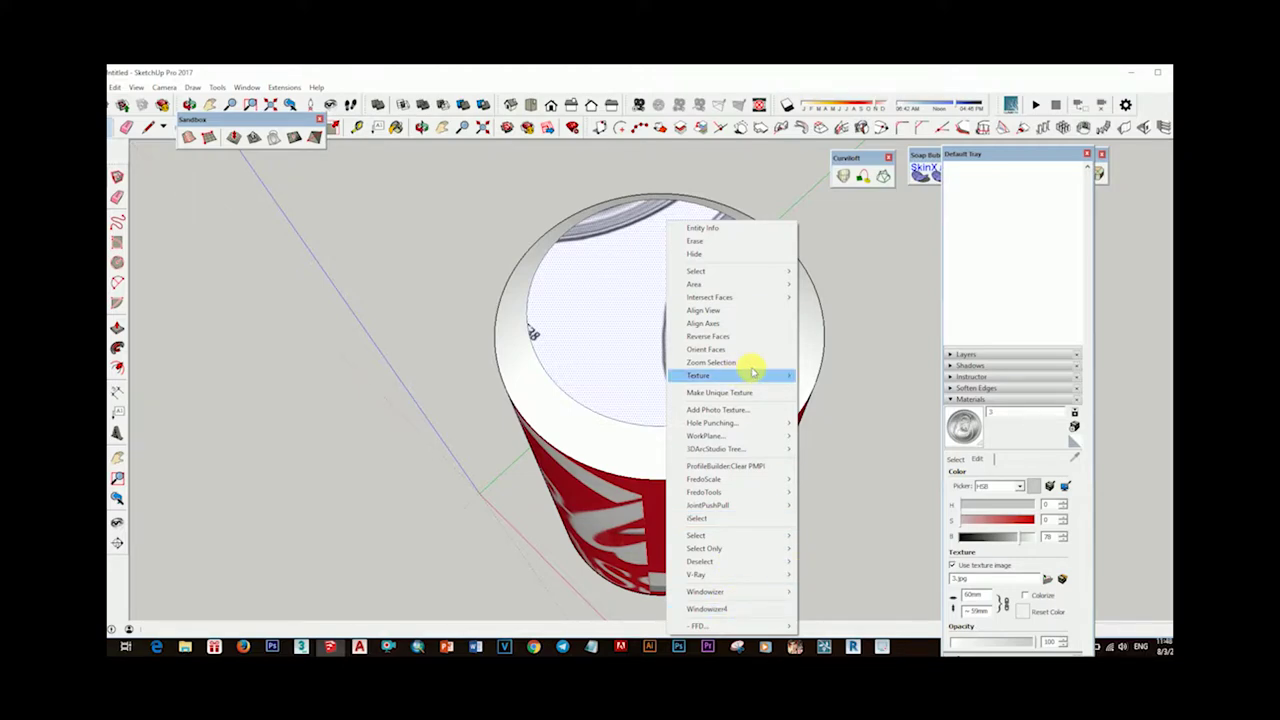
click(830, 377)
scroll(690, 382, down, 2)
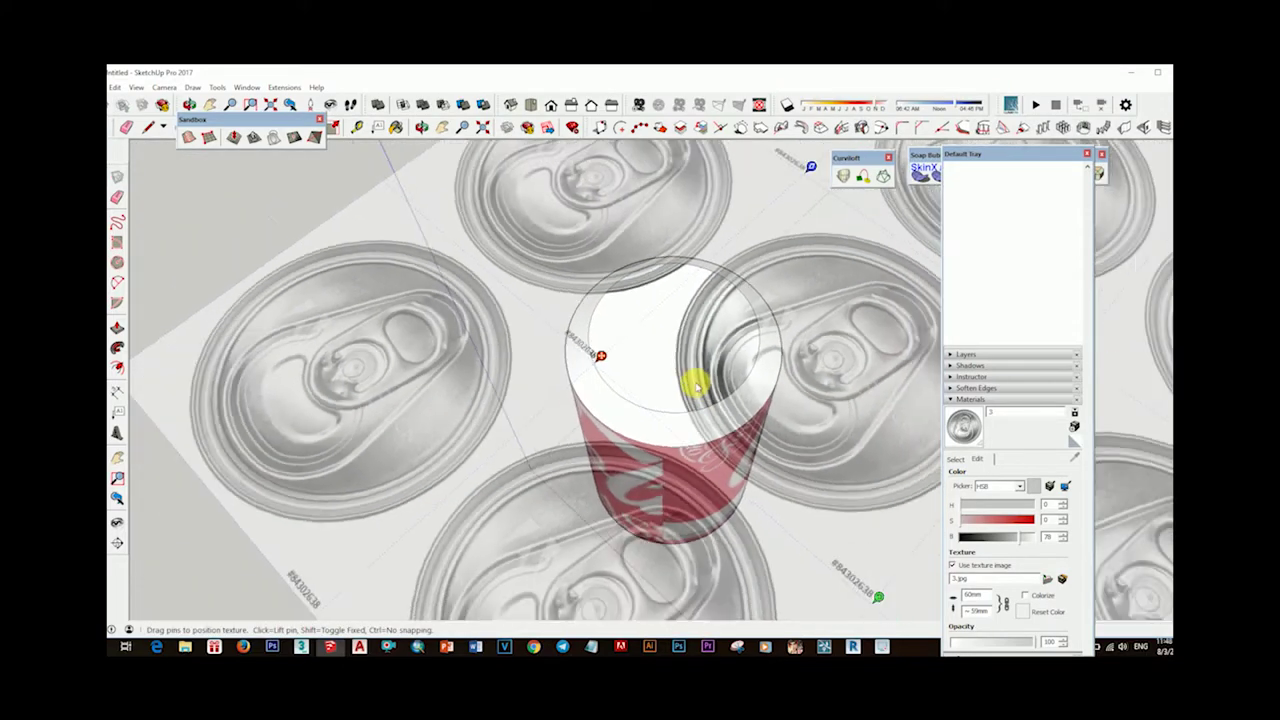
scroll(694, 380, down, 2)
scroll(694, 370, down, 3)
scroll(720, 420, up, 3)
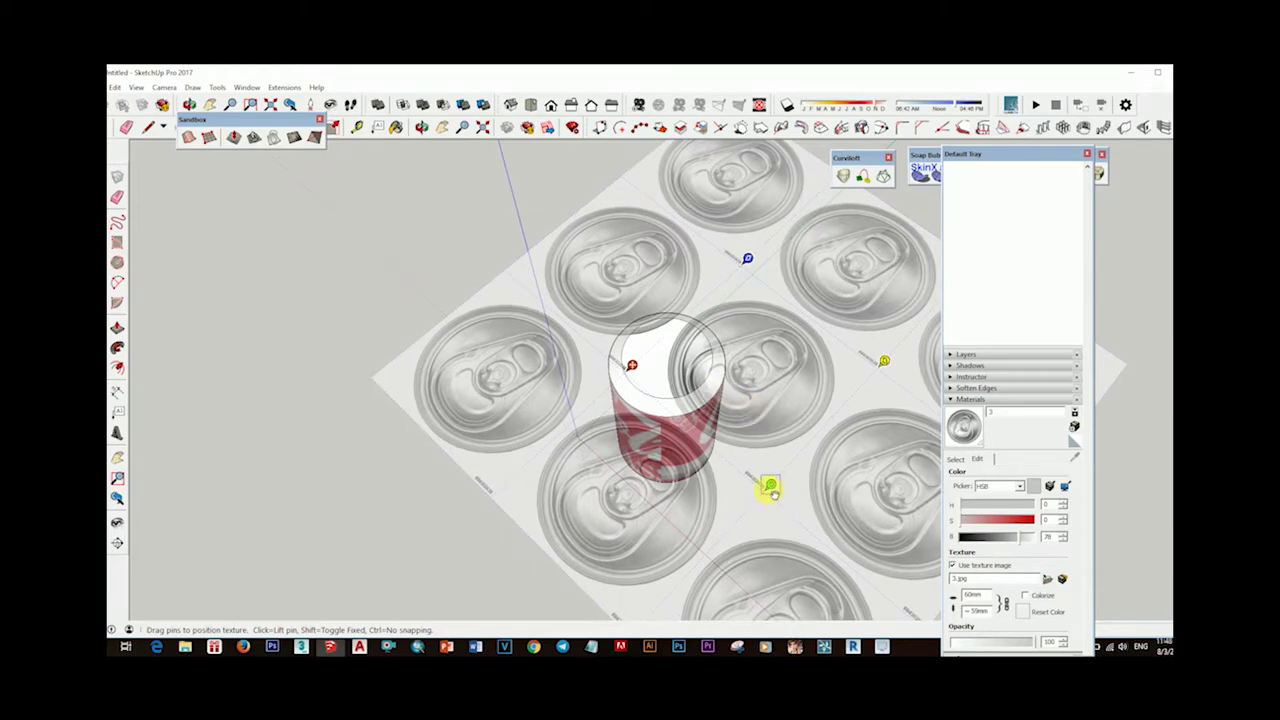
drag(768, 488, 714, 437)
drag(626, 363, 584, 352)
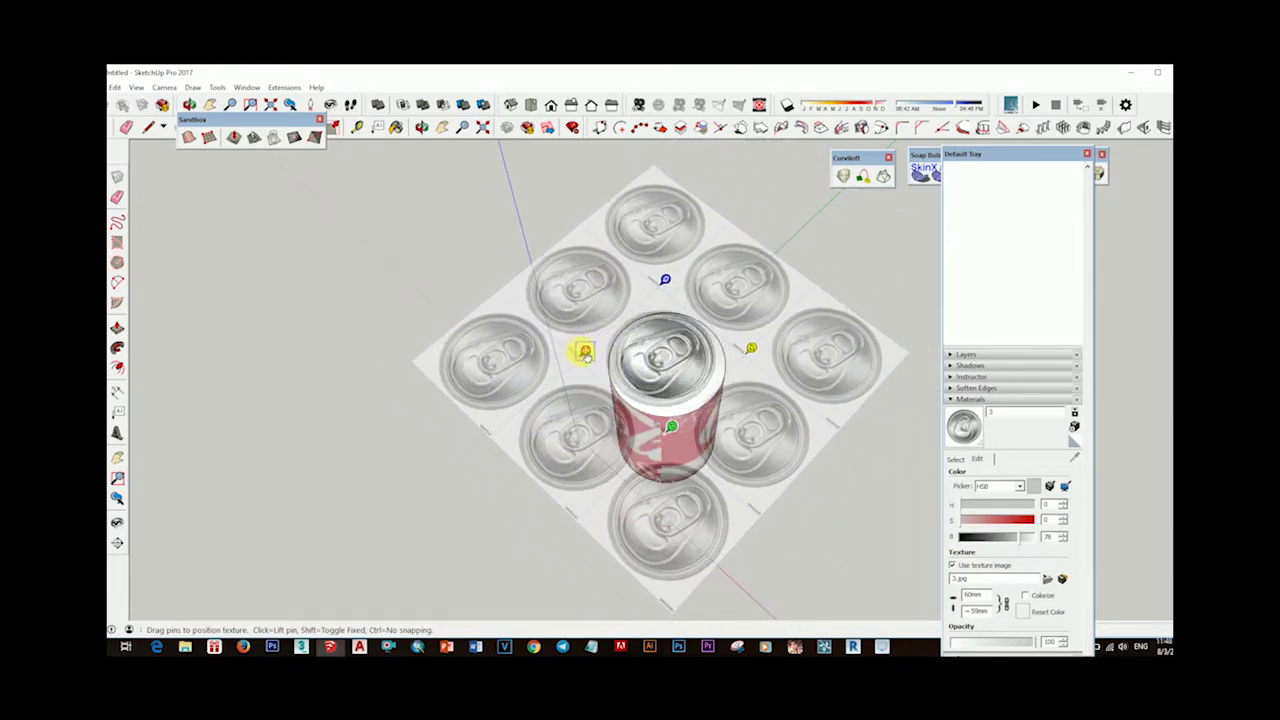
scroll(686, 371, up, 4)
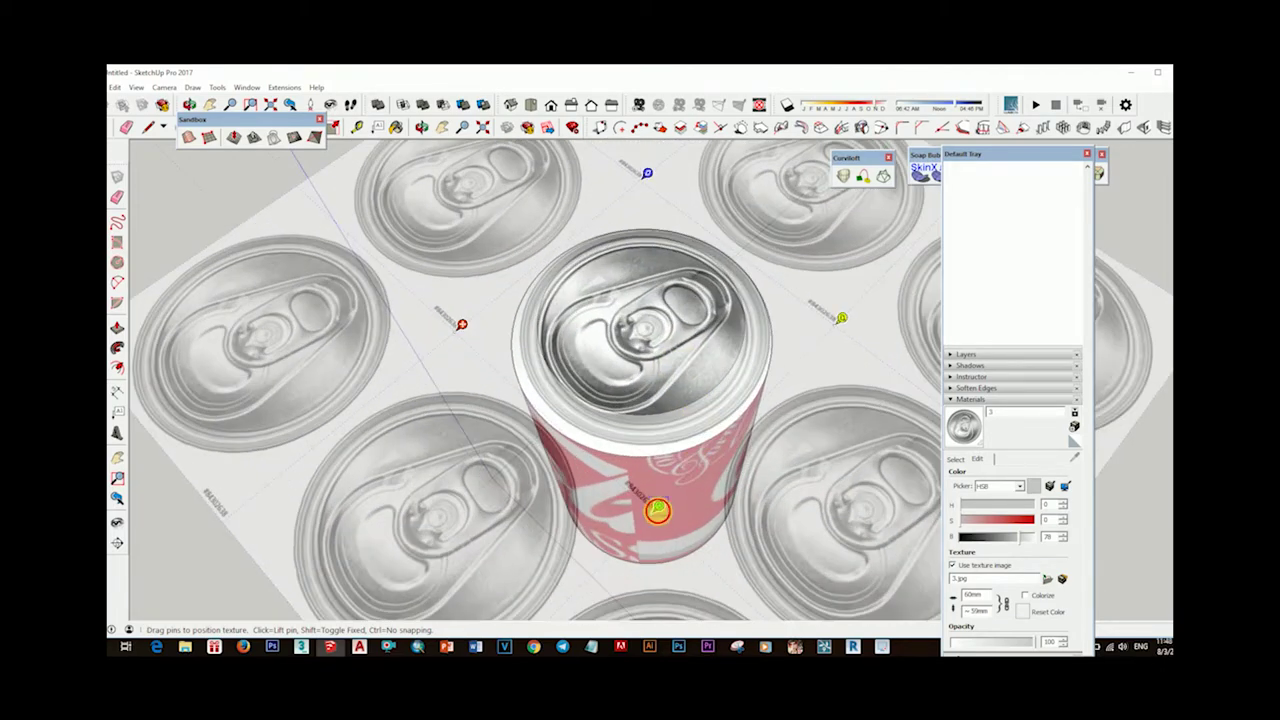
drag(662, 514, 664, 507)
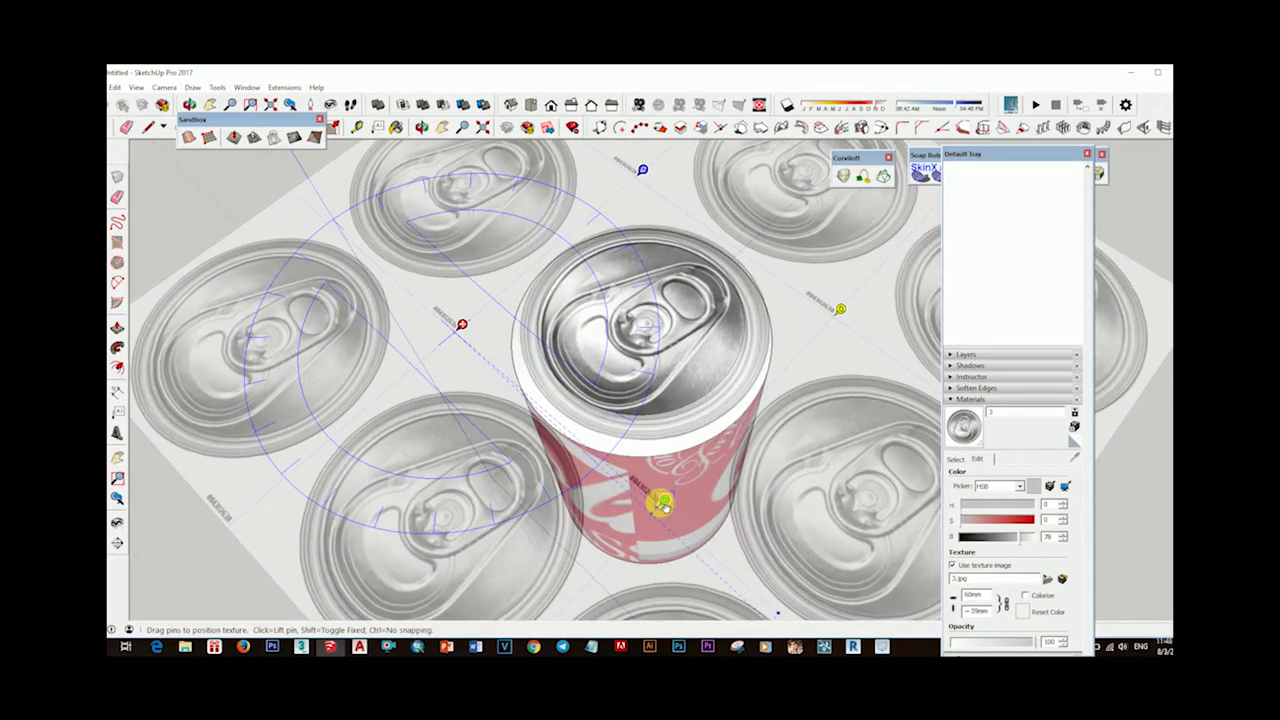
drag(662, 505, 648, 497)
Fine-tune the lid texture's shear, perspective and position so one pull-tab top is centred.
drag(640, 192, 639, 179)
drag(826, 321, 812, 319)
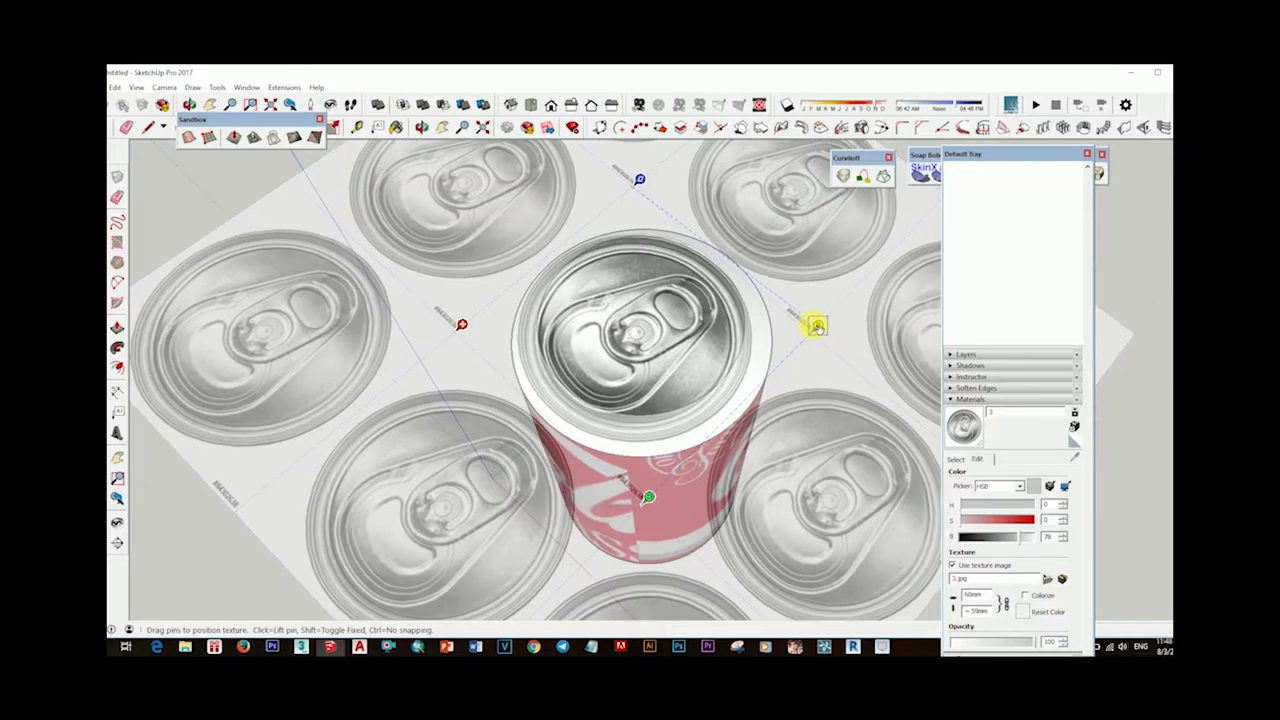
drag(480, 329, 476, 319)
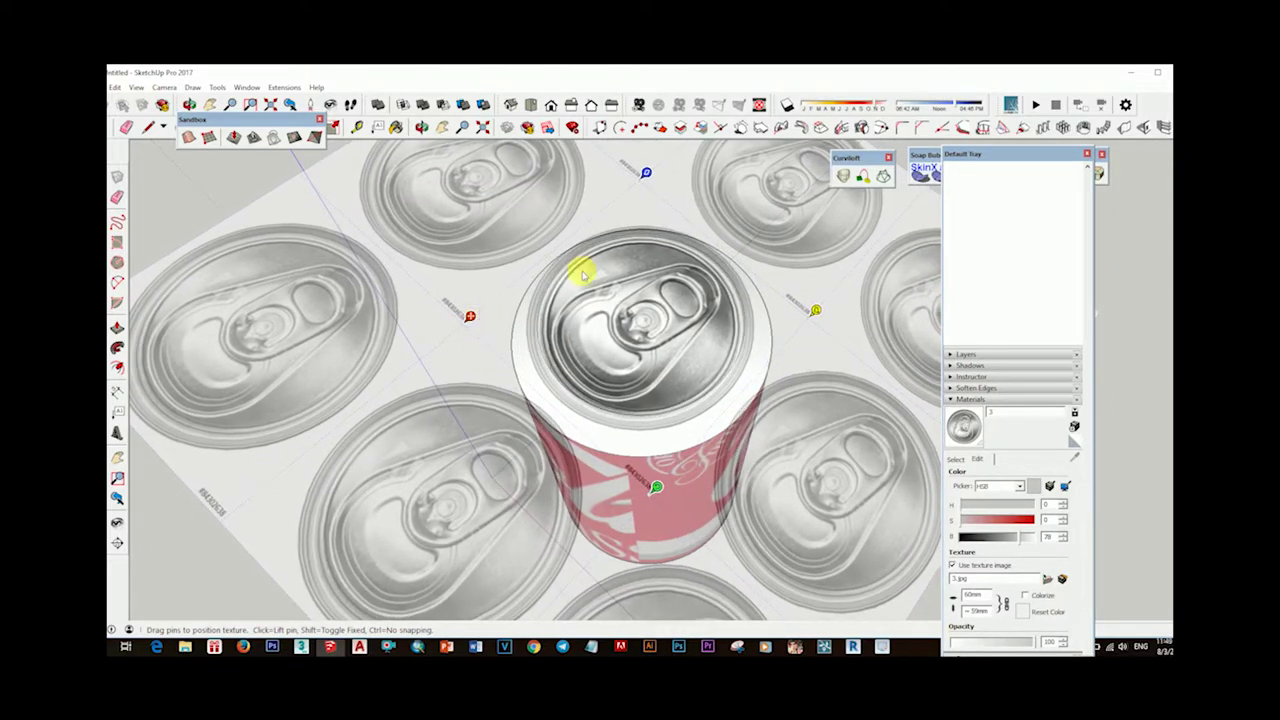
drag(645, 175, 647, 183)
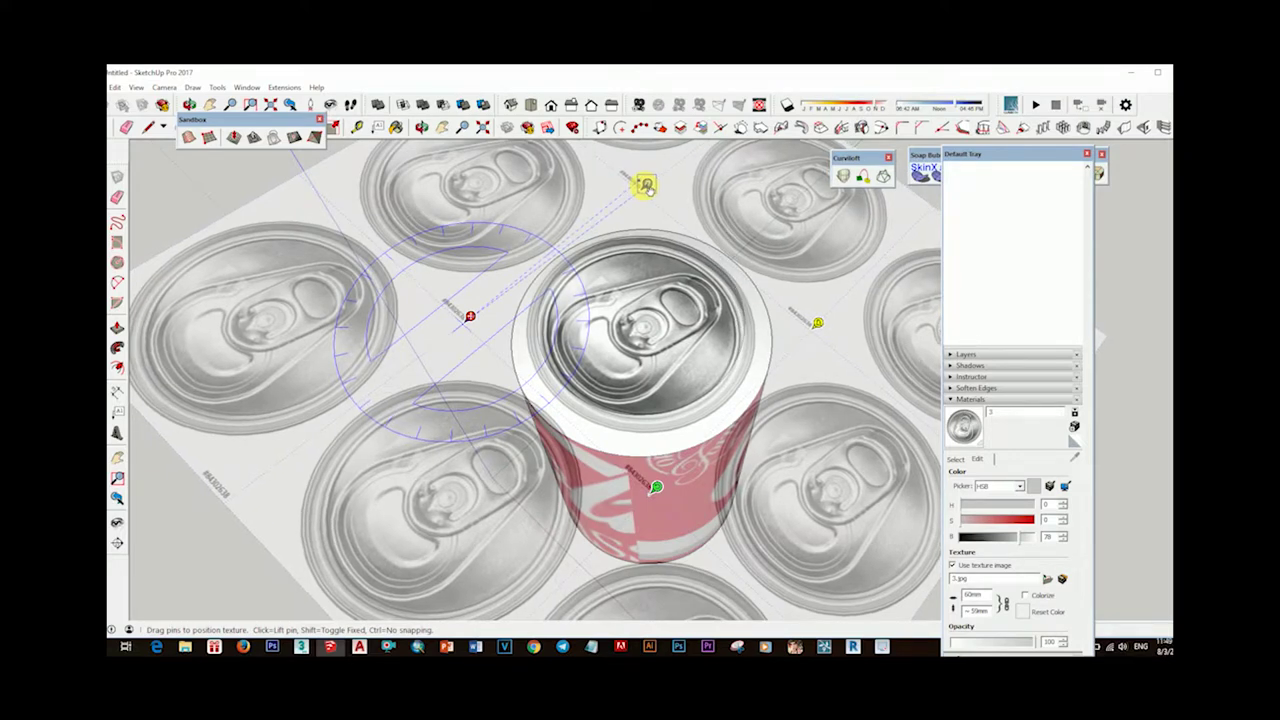
drag(656, 487, 662, 465)
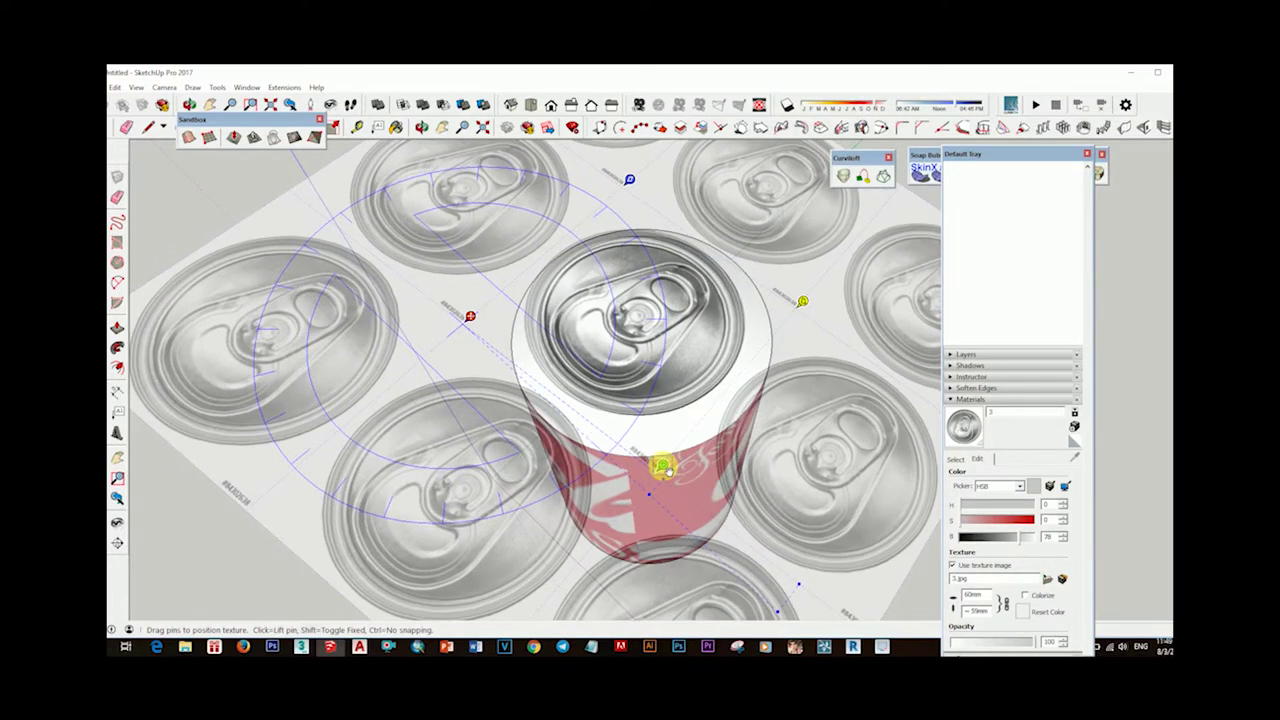
drag(471, 316, 476, 319)
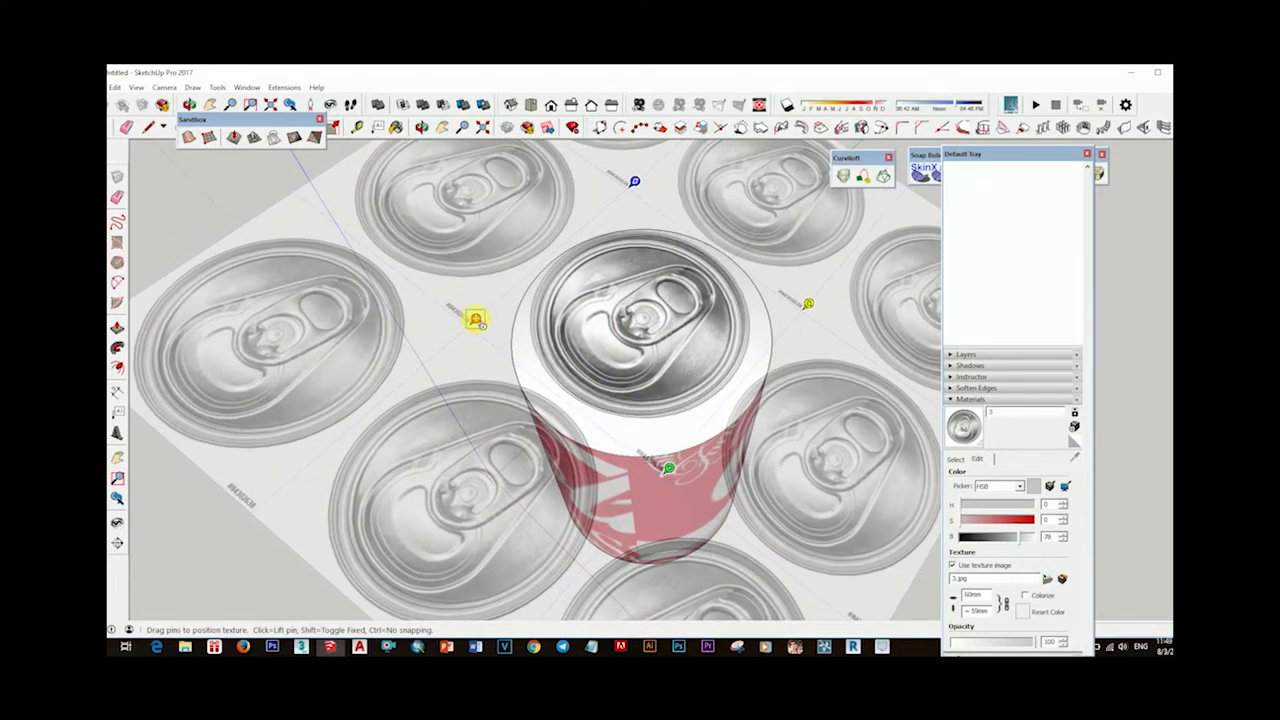
drag(634, 183, 640, 185)
drag(807, 303, 810, 309)
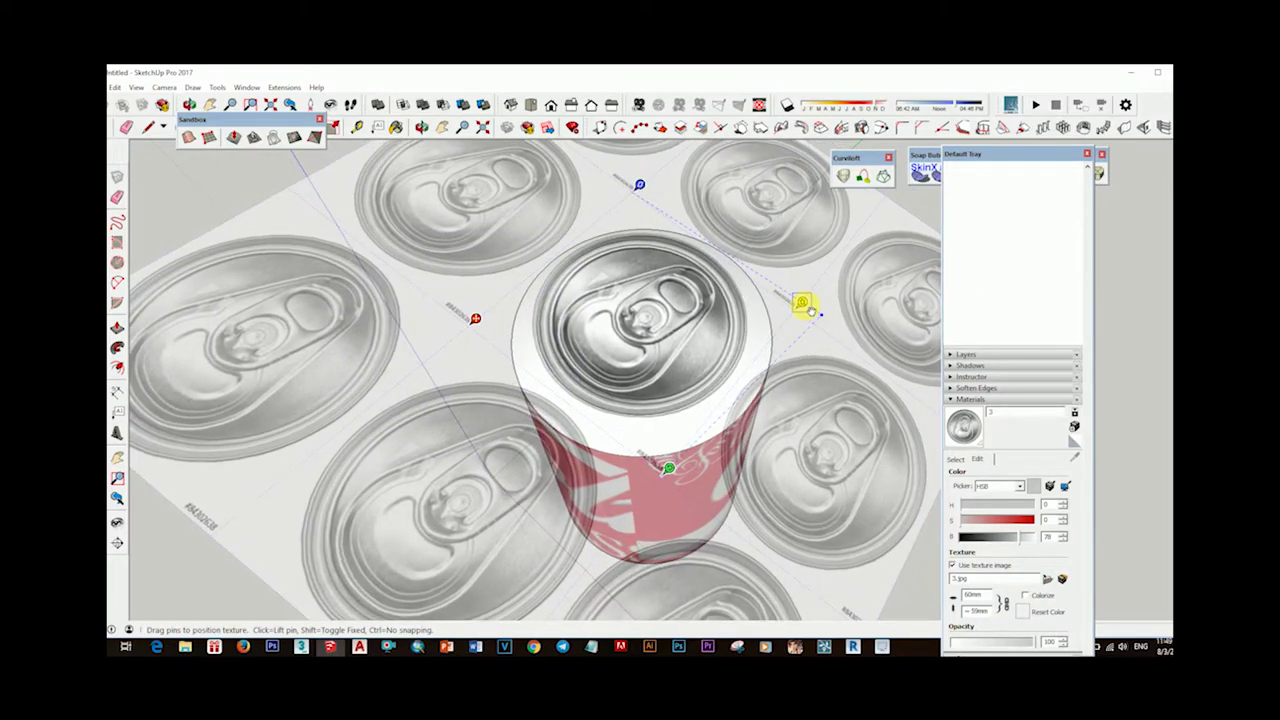
drag(668, 470, 673, 462)
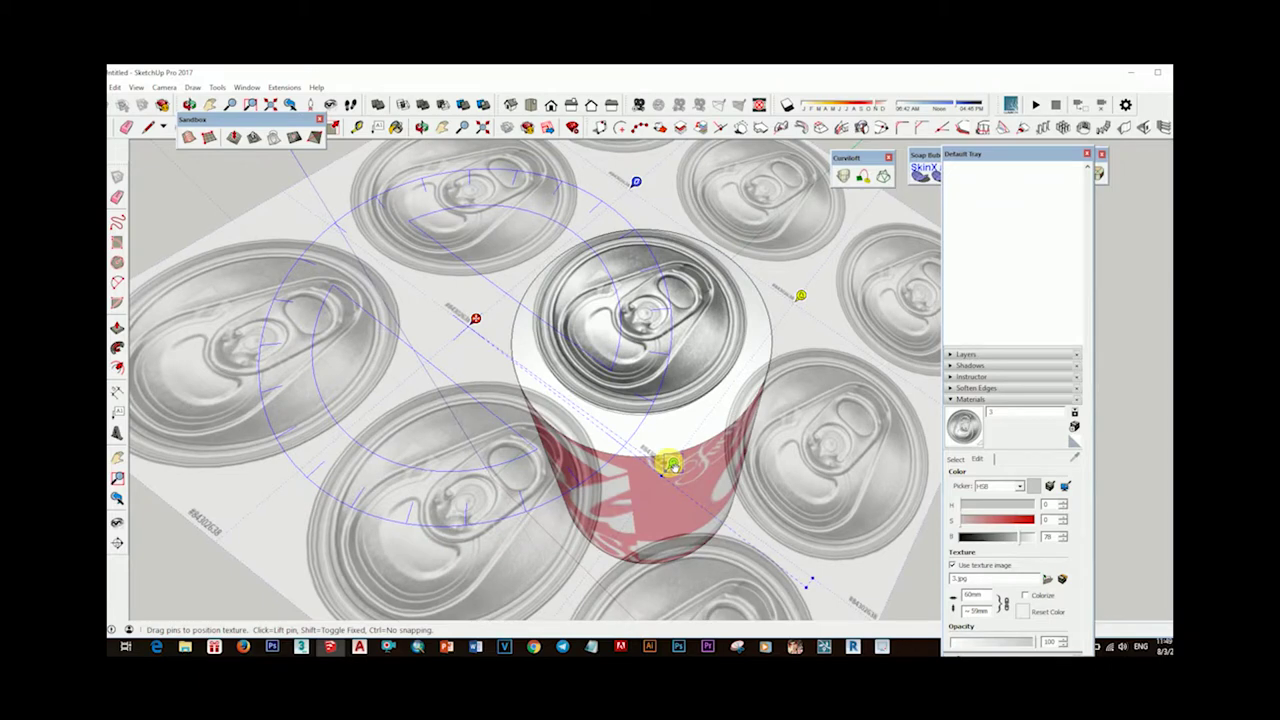
drag(637, 185, 633, 188)
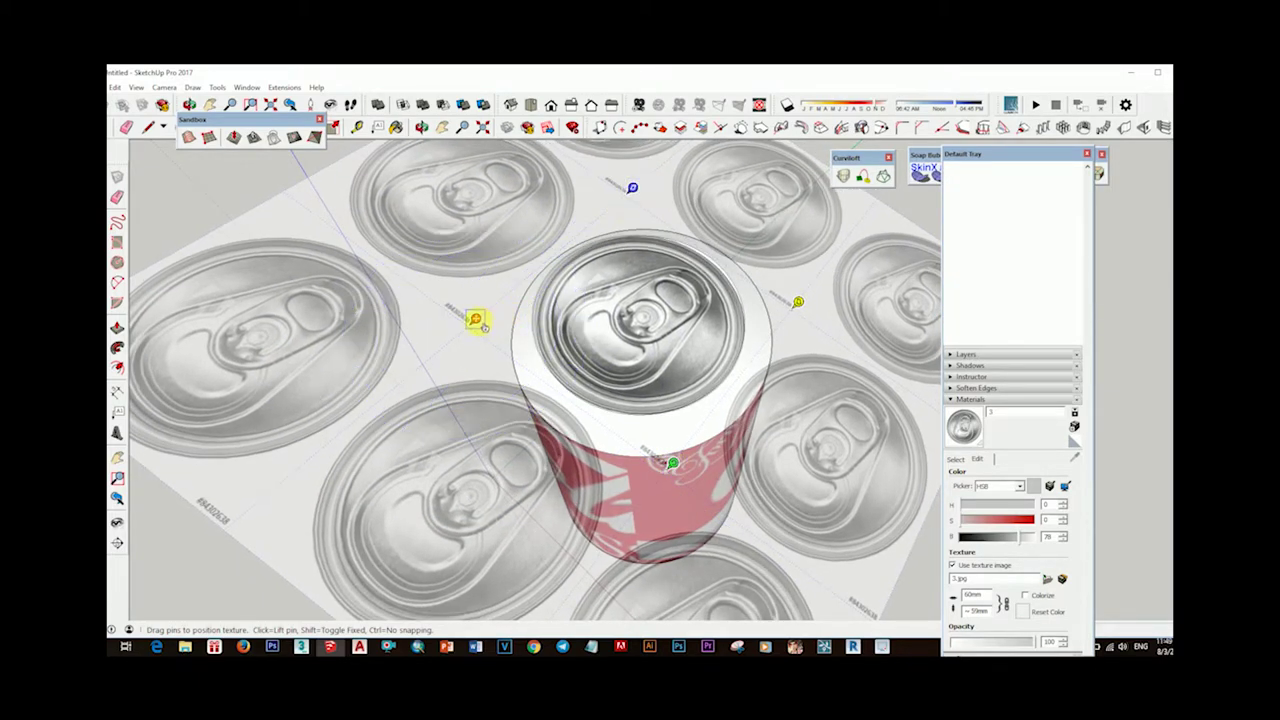
drag(476, 319, 483, 325)
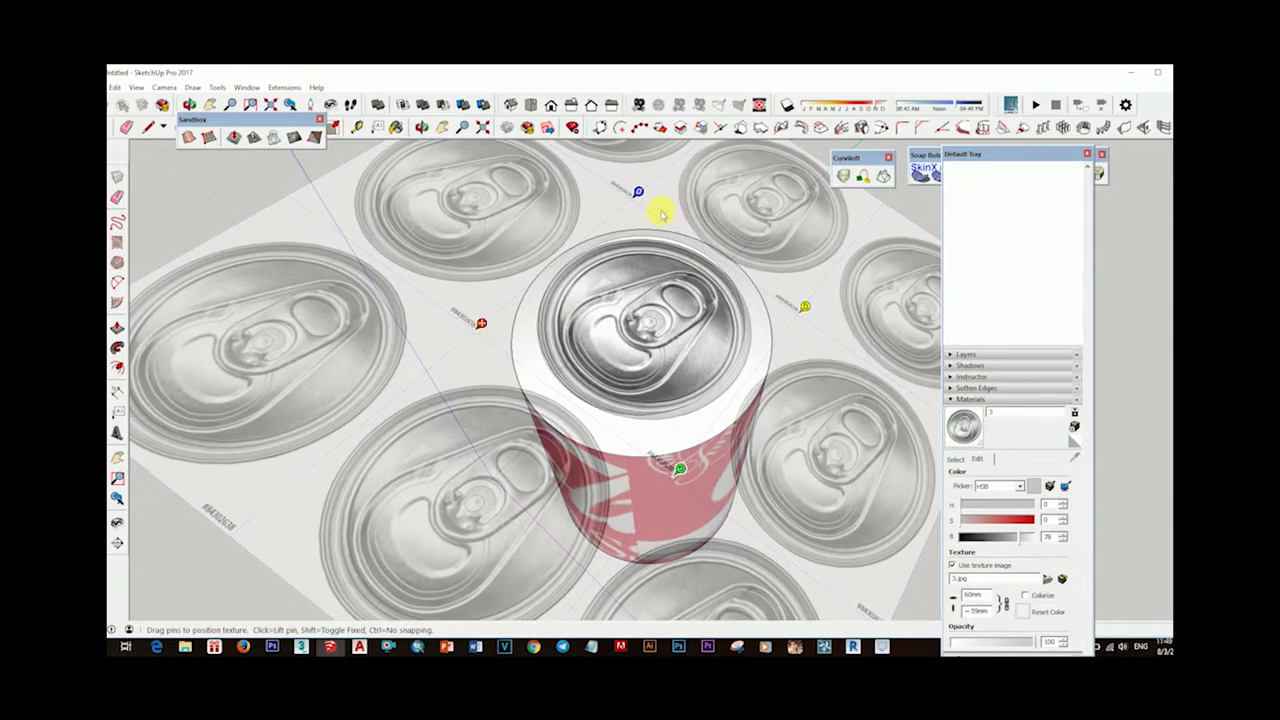
drag(804, 309, 796, 303)
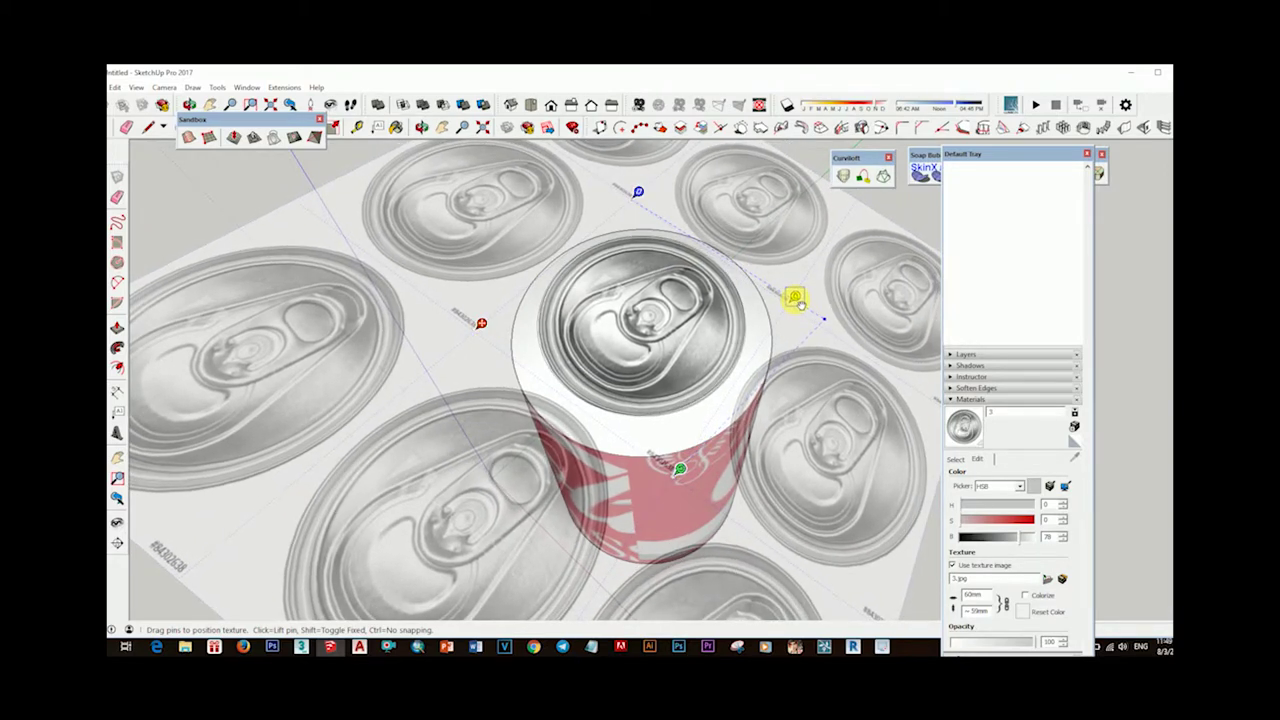
scroll(686, 366, down, 5)
mouse_move(706, 391)
middle_down()
mouse_move(638, 403)
mouse_move(740, 382)
middle_up()
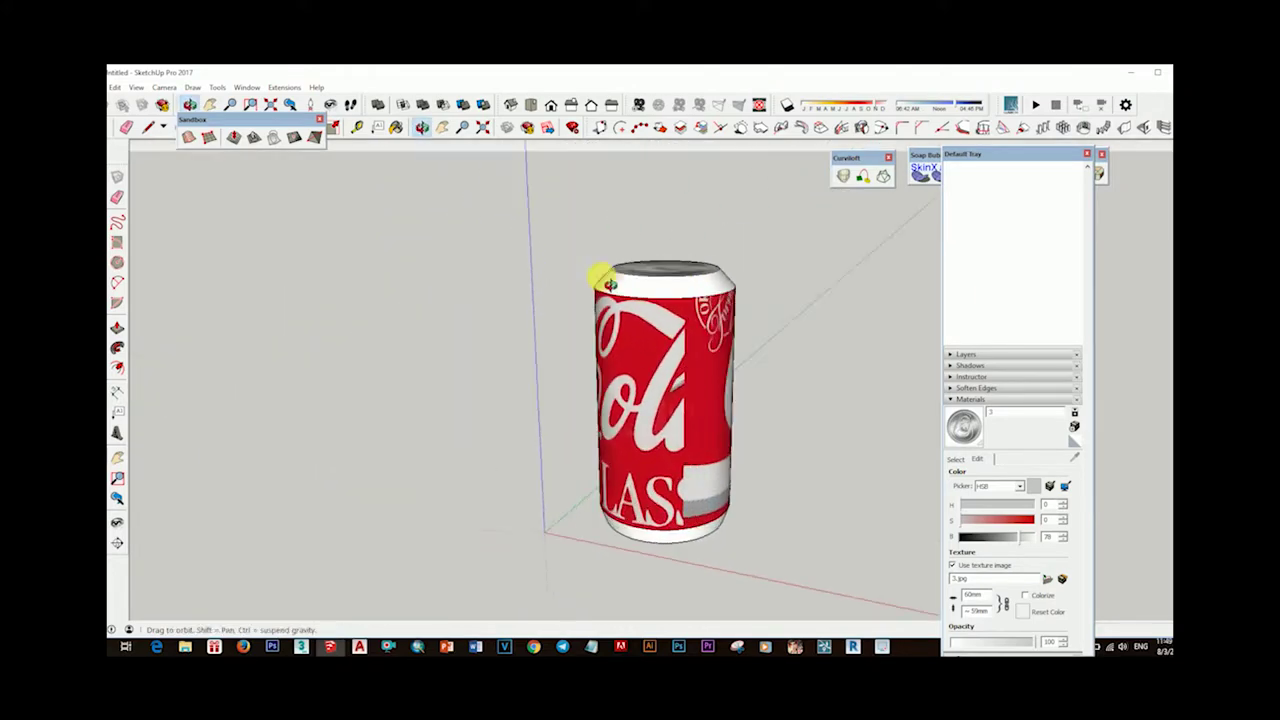
Finish positioning the lid texture and pull the can's lid face upward with Push/Pull.
click(878, 300)
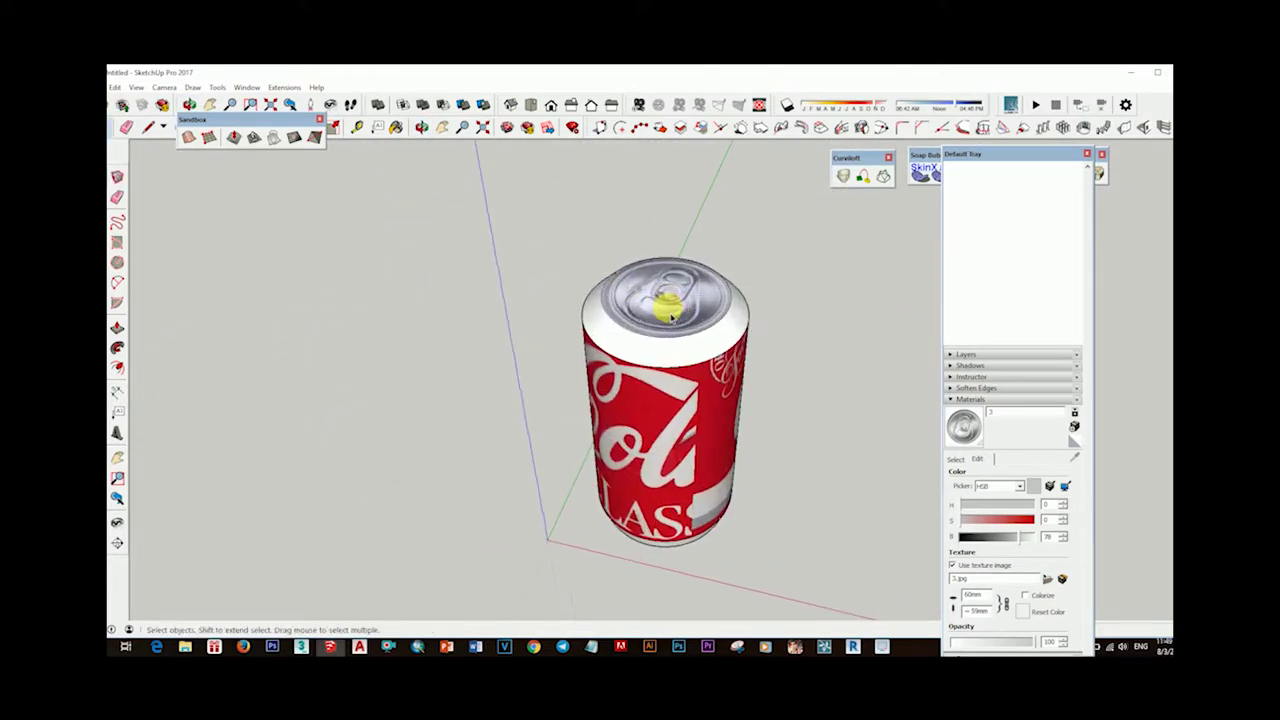
scroll(672, 312, up, 5)
key(p)
drag(673, 315, 677, 298)
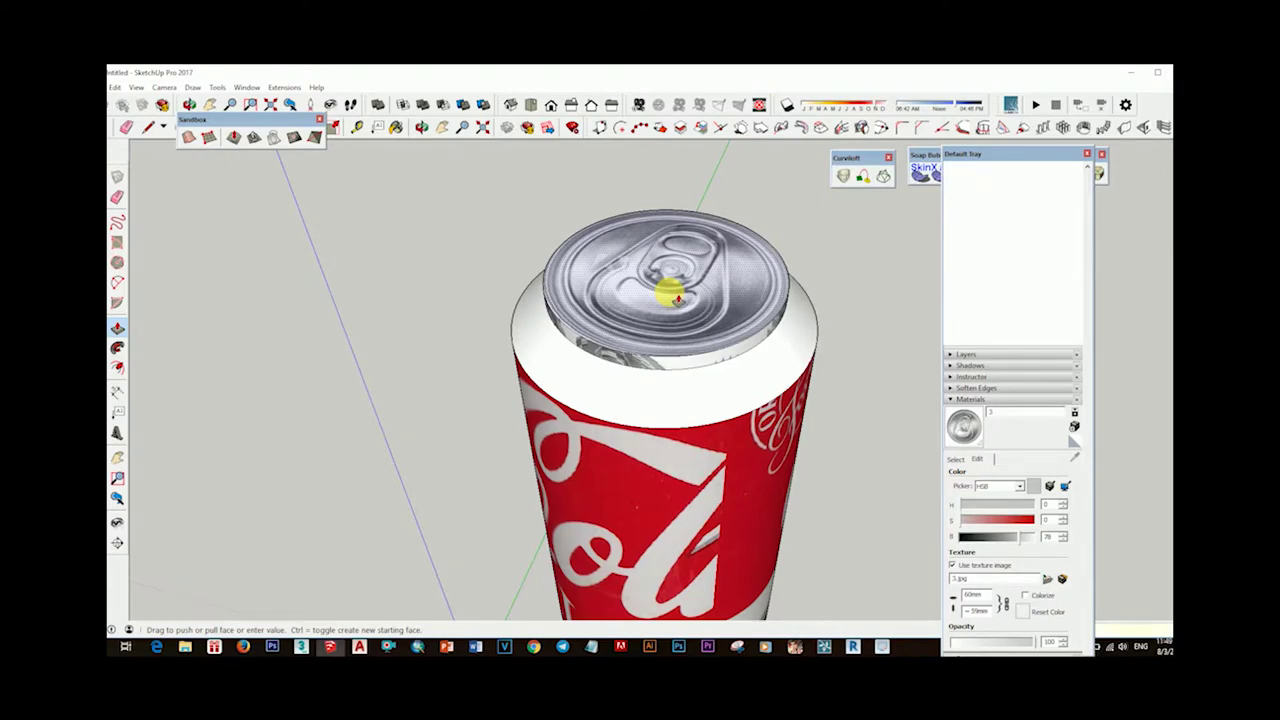
mouse_move(659, 347)
middle_down()
mouse_move(737, 394)
mouse_move(623, 286)
mouse_move(646, 271)
mouse_move(597, 220)
mouse_move(729, 380)
mouse_move(809, 346)
mouse_move(610, 376)
middle_up()
Activate the Paint Bucket and show the materials already in the model.
key(space)
scroll(615, 378, up, 2)
key(b)
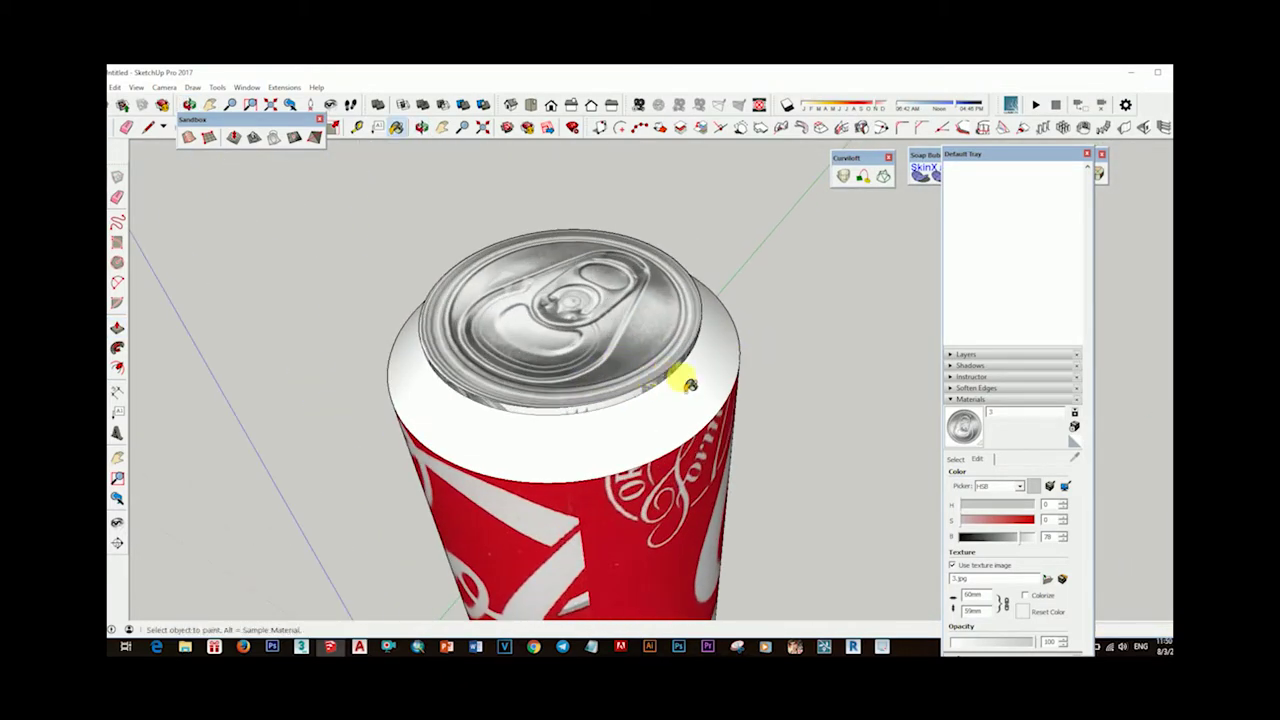
click(956, 460)
Orbit around the can to inspect the lid rim and the can top.
middle_drag(603, 376, 608, 320)
scroll(608, 320, up, 2)
scroll(663, 329, up, 2)
key(space)
scroll(527, 359, down, 2)
mouse_move(527, 359)
middle_down()
mouse_move(571, 423)
mouse_move(686, 371)
mouse_move(572, 412)
middle_up()
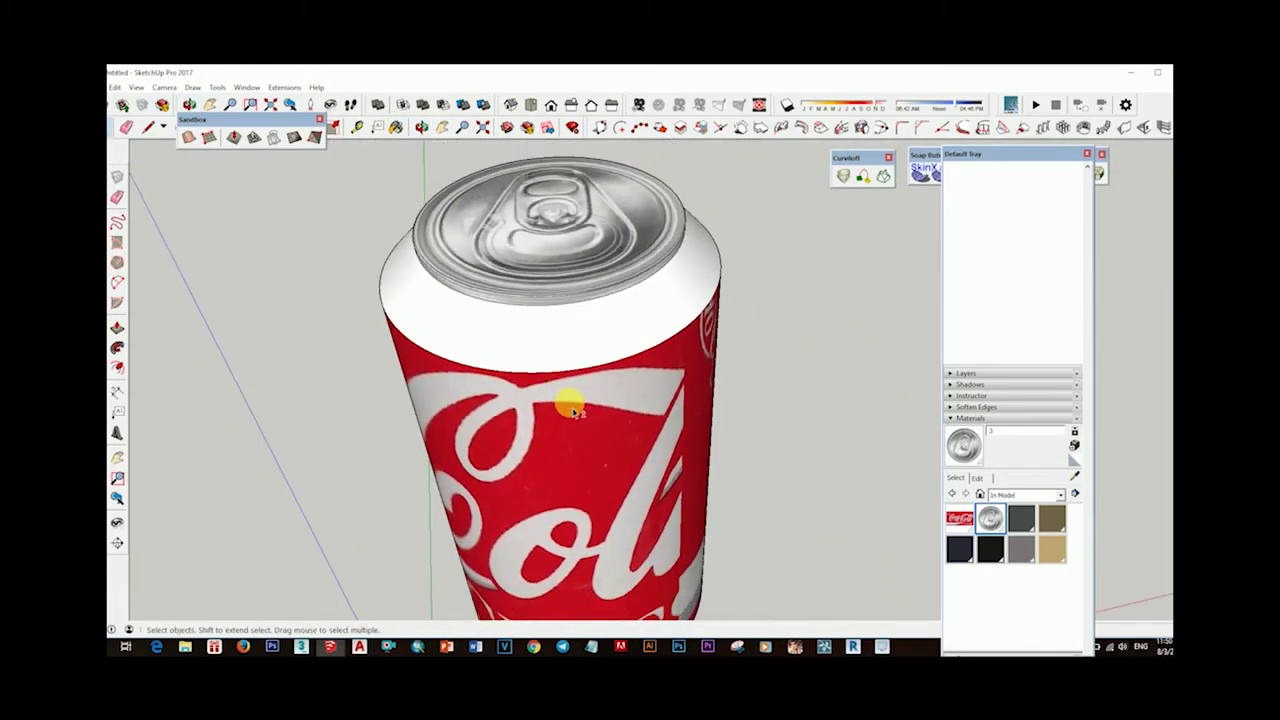
mouse_move(574, 346)
middle_down()
mouse_move(566, 306)
mouse_move(507, 401)
mouse_move(791, 457)
mouse_move(523, 526)
middle_up()
Sample the aluminium material from the can top, then inspect the can's top and base.
click(1075, 476)
scroll(530, 186, up, 2)
scroll(530, 186, up, 2)
click(491, 200)
scroll(529, 220, down, 3)
mouse_move(666, 326)
middle_down()
mouse_move(645, 298)
mouse_move(603, 417)
middle_up()
scroll(620, 390, down, 2)
mouse_move(640, 371)
middle_down()
mouse_move(614, 386)
mouse_move(643, 232)
mouse_move(675, 256)
middle_up()
scroll(643, 232, up, 2)
scroll(677, 257, down, 2)
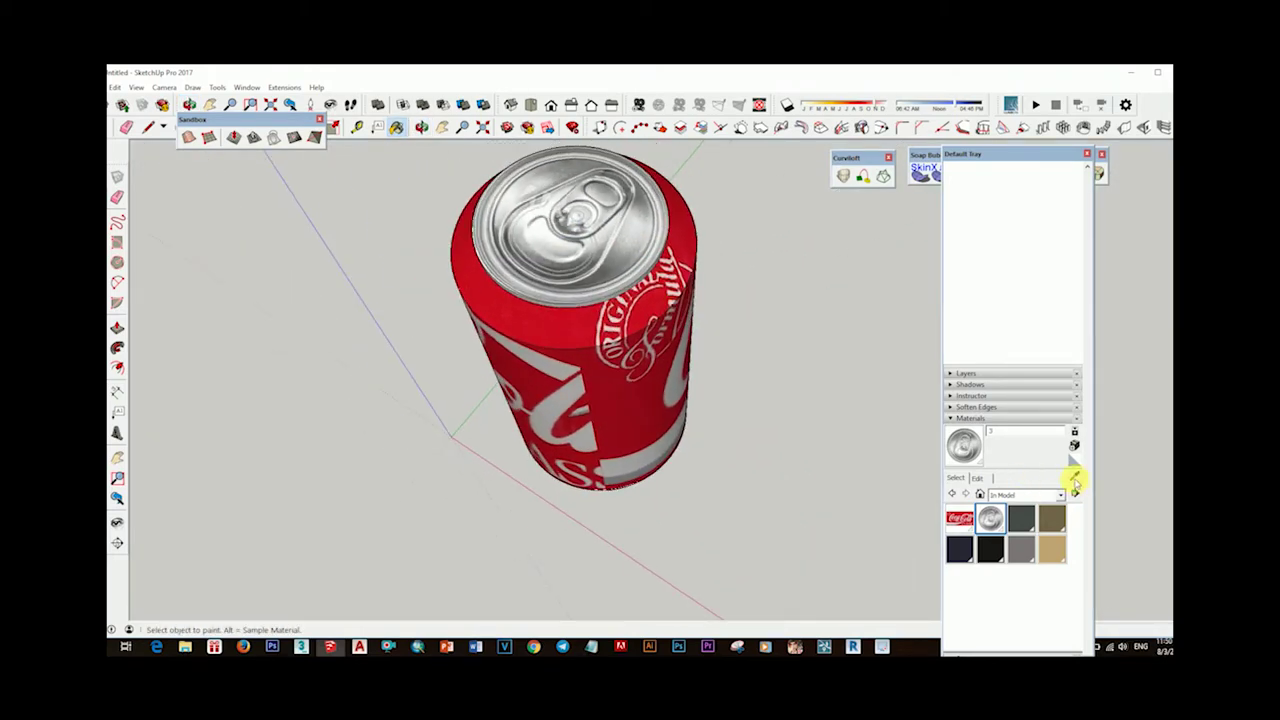
scroll(612, 268, up, 2)
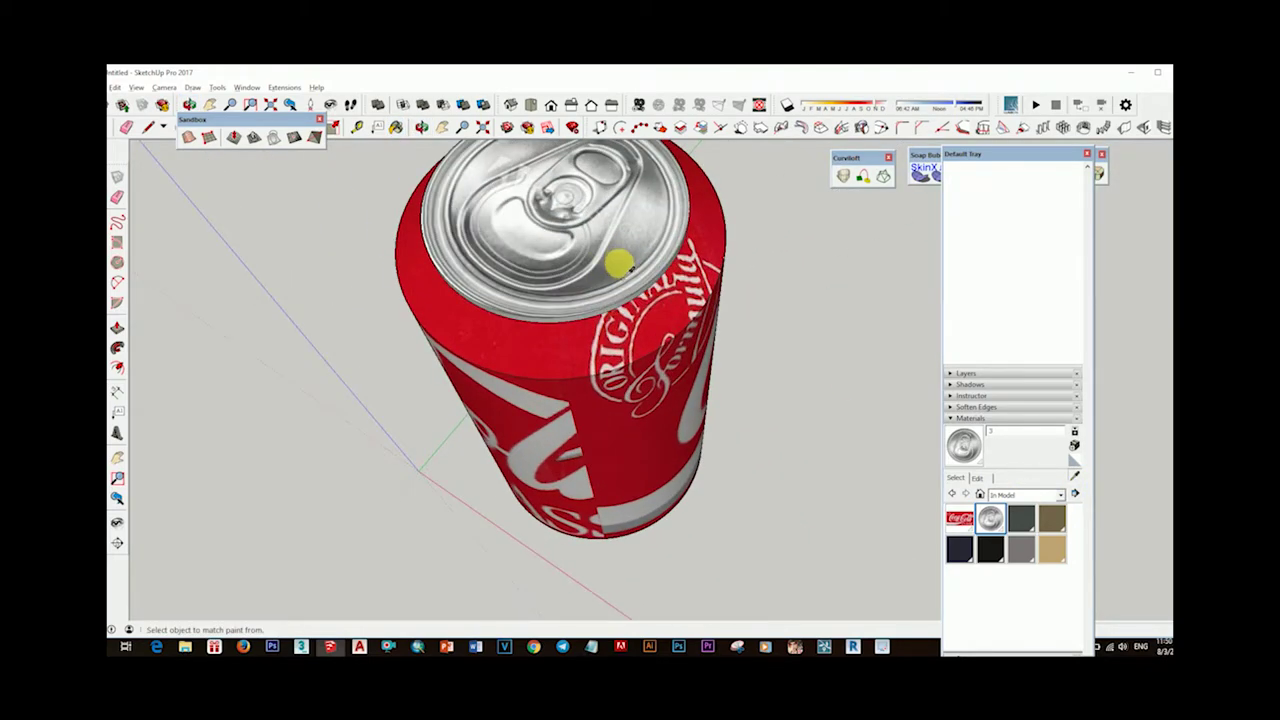
scroll(677, 423, down, 2)
mouse_move(677, 423)
middle_down()
mouse_move(634, 463)
mouse_move(663, 509)
mouse_move(700, 457)
middle_up()
scroll(609, 480, up, 2)
scroll(617, 478, down, 2)
key(space)
mouse_move(531, 437)
middle_down()
mouse_move(720, 257)
mouse_move(529, 291)
mouse_move(700, 409)
middle_up()
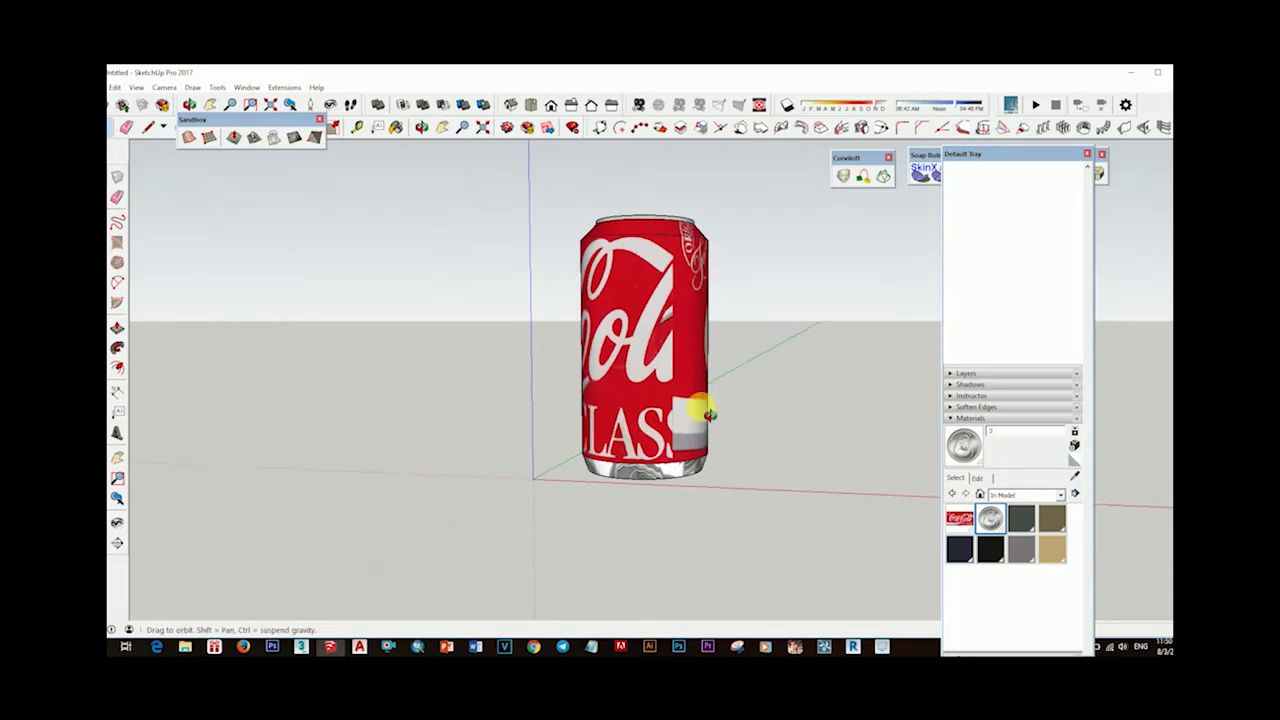
scroll(806, 371, down, 2)
scroll(737, 463, up, 3)
mouse_move(737, 463)
middle_down()
mouse_move(675, 450)
mouse_move(731, 443)
mouse_move(651, 451)
mouse_move(718, 452)
mouse_move(634, 246)
mouse_move(766, 380)
mouse_move(626, 457)
mouse_move(552, 472)
mouse_move(520, 449)
mouse_move(537, 466)
mouse_move(597, 470)
mouse_move(646, 503)
mouse_move(669, 400)
mouse_move(614, 222)
mouse_move(563, 314)
mouse_move(609, 409)
mouse_move(610, 225)
mouse_move(580, 271)
mouse_move(640, 375)
middle_up()
Paint the left can copy plain pink Color B01 from the Colors library.
mouse_move(490, 390)
middle_down()
mouse_move(511, 397)
mouse_move(456, 331)
middle_up()
mouse_move(499, 410)
mouse_down()
mouse_move(803, 403)
mouse_move(461, 421)
mouse_up()
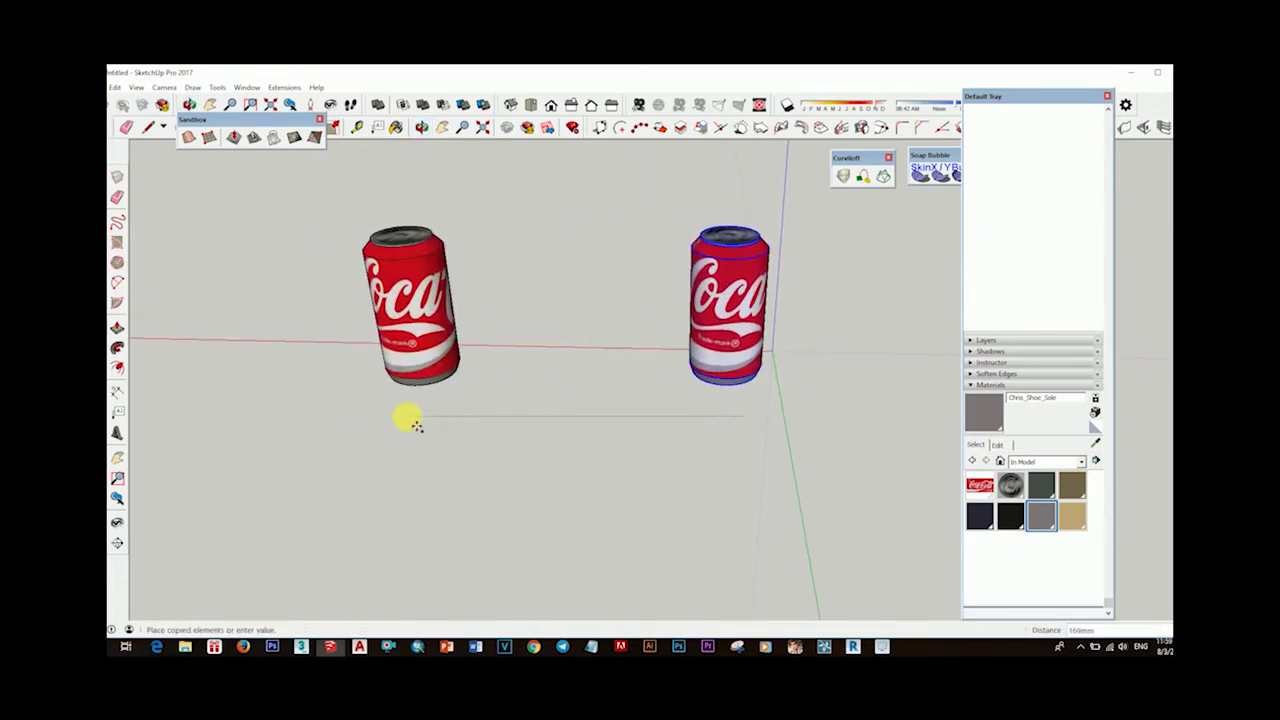
right_click(546, 354)
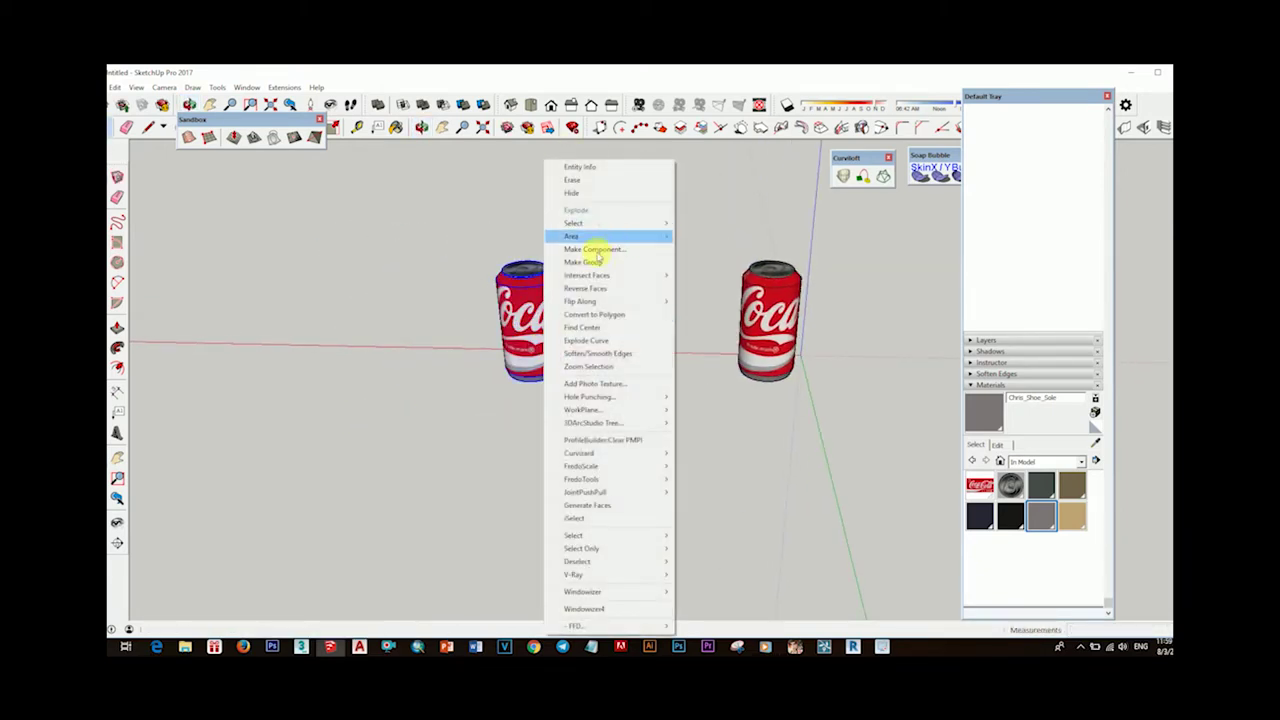
click(1082, 462)
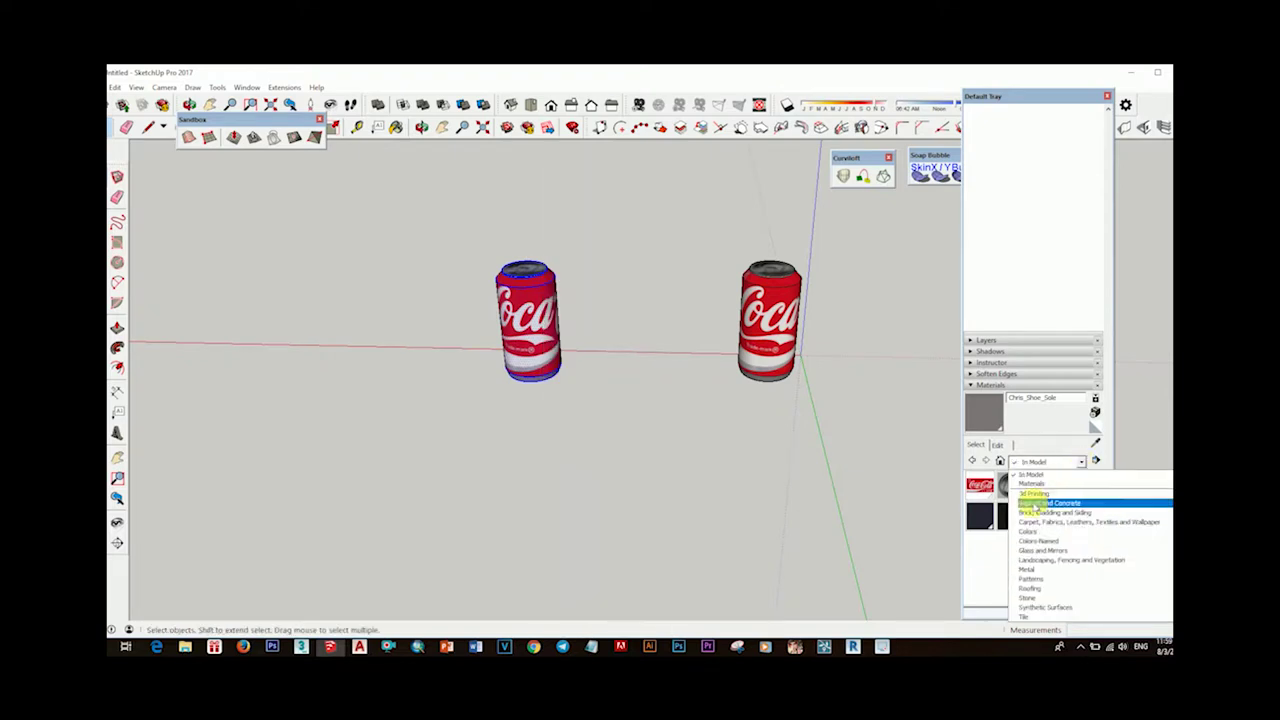
click(1051, 533)
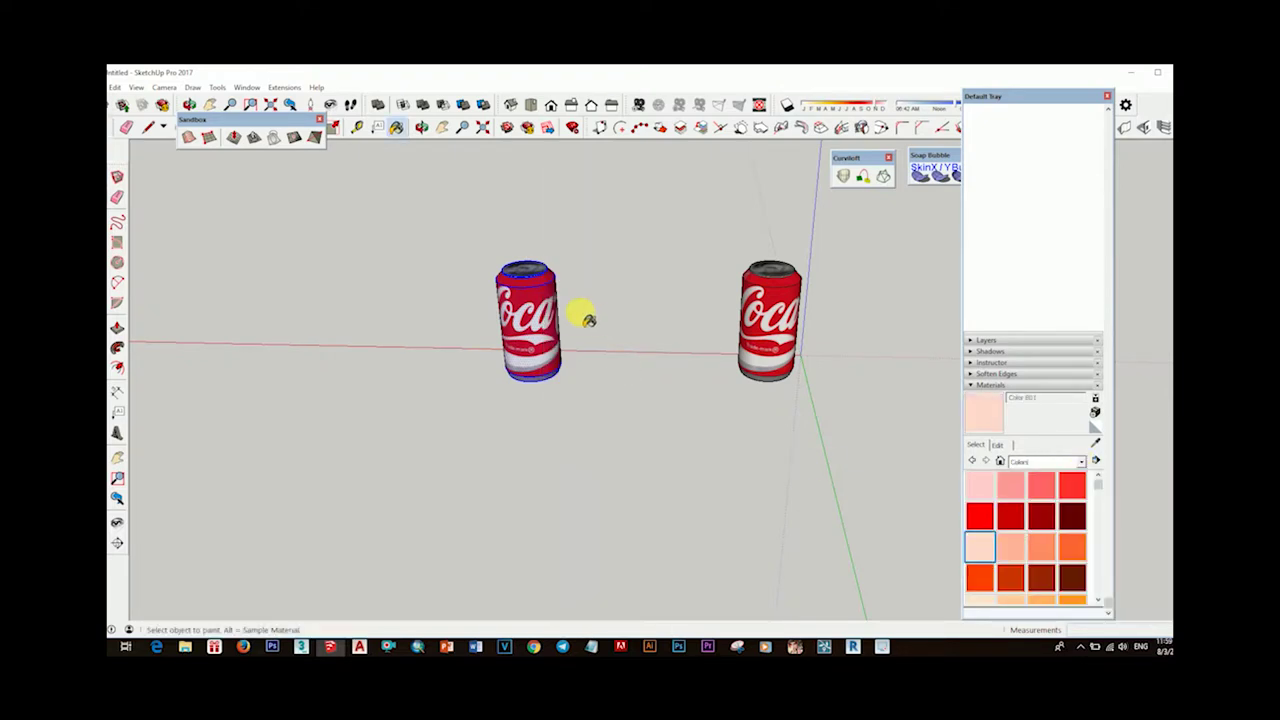
click(548, 330)
mouse_move(611, 246)
middle_down()
mouse_move(606, 286)
mouse_move(509, 320)
middle_up()
scroll(612, 438, up, 3)
mouse_move(612, 438)
middle_down()
mouse_move(671, 420)
mouse_move(655, 455)
middle_up()
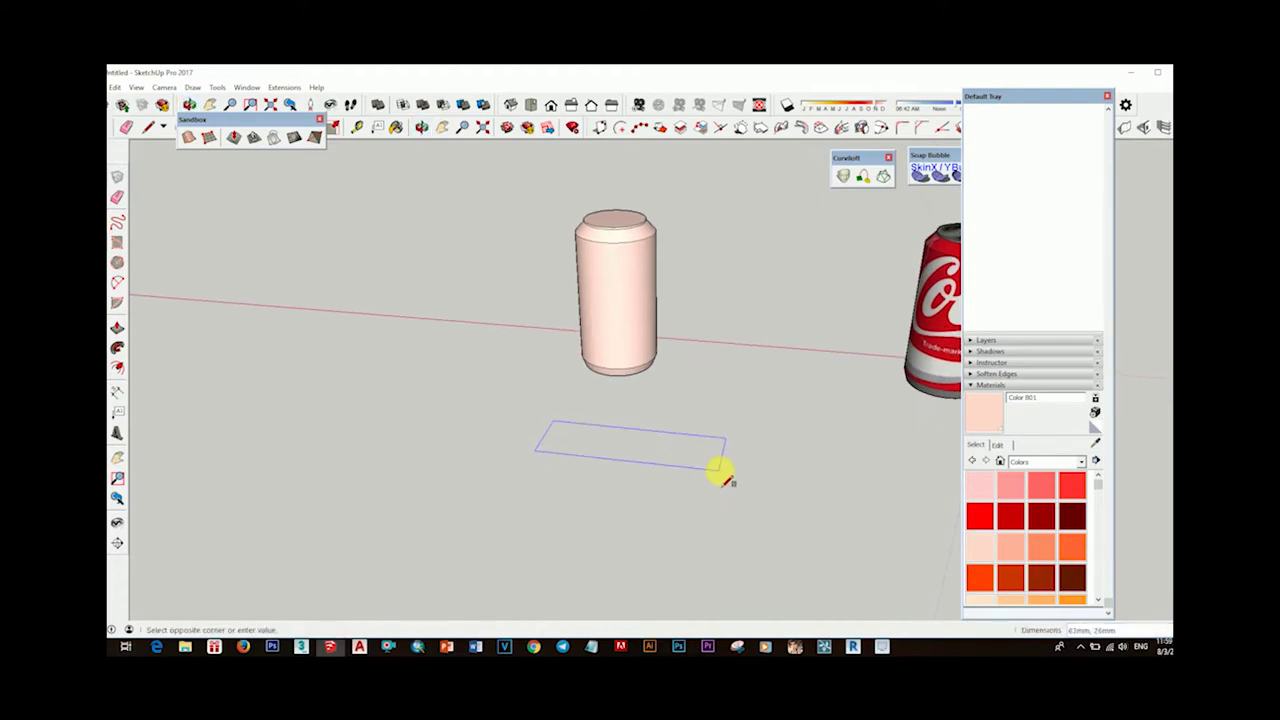
Draw a ground rectangle and push/pull it into a tall, thin box beside the pink can.
click(703, 468)
key(space)
click(709, 234)
mouse_move(709, 234)
middle_down()
mouse_move(600, 220)
mouse_move(573, 322)
mouse_move(613, 337)
middle_up()
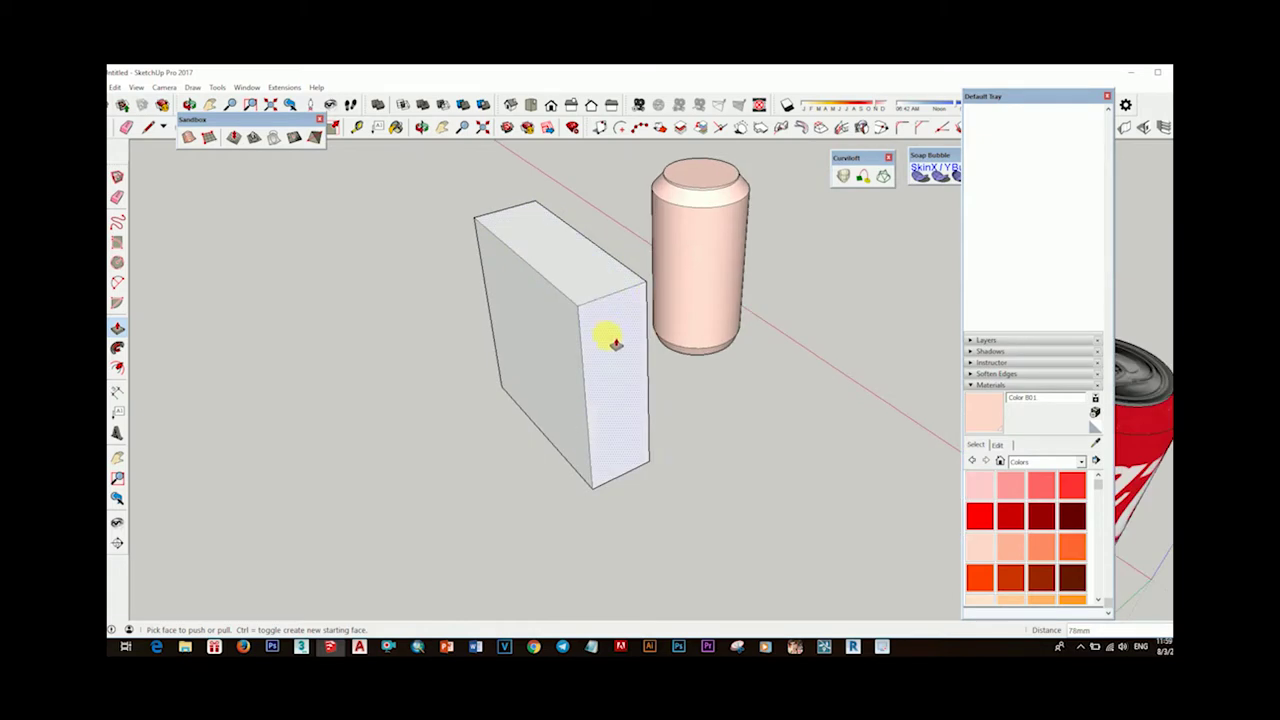
click(623, 355)
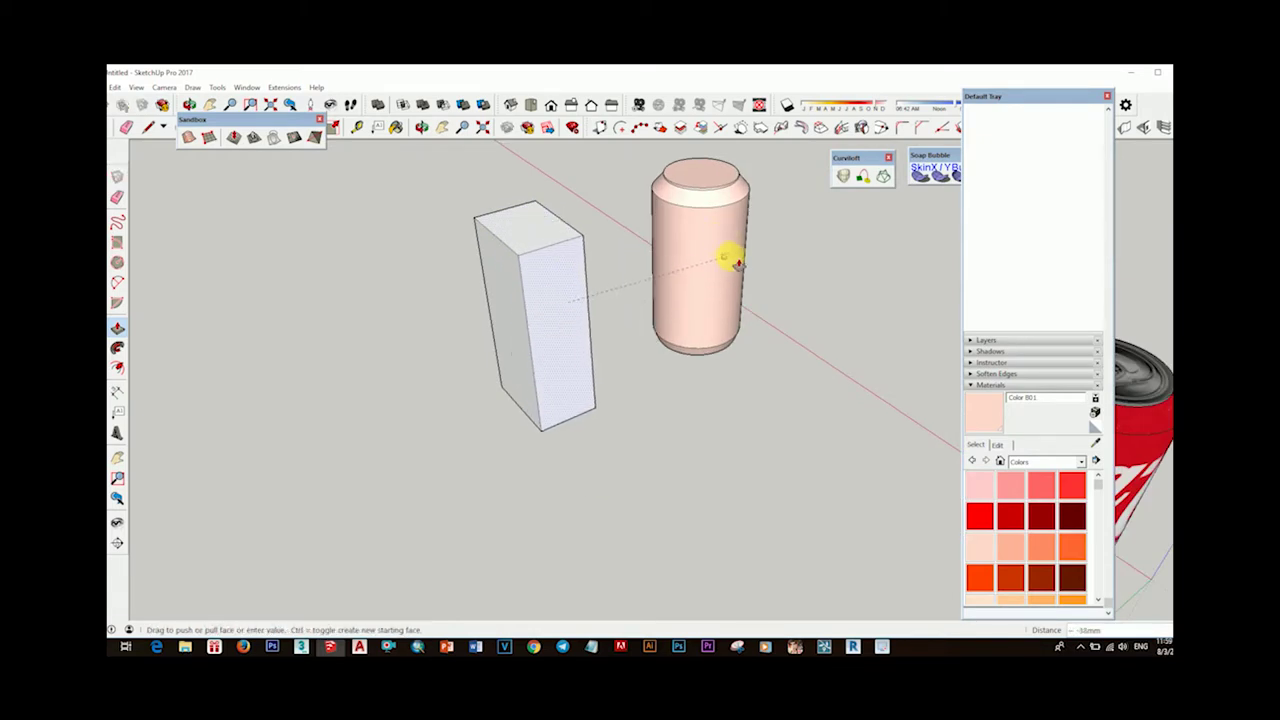
mouse_move(731, 287)
middle_down()
mouse_move(480, 349)
mouse_move(669, 354)
middle_up()
click(669, 354)
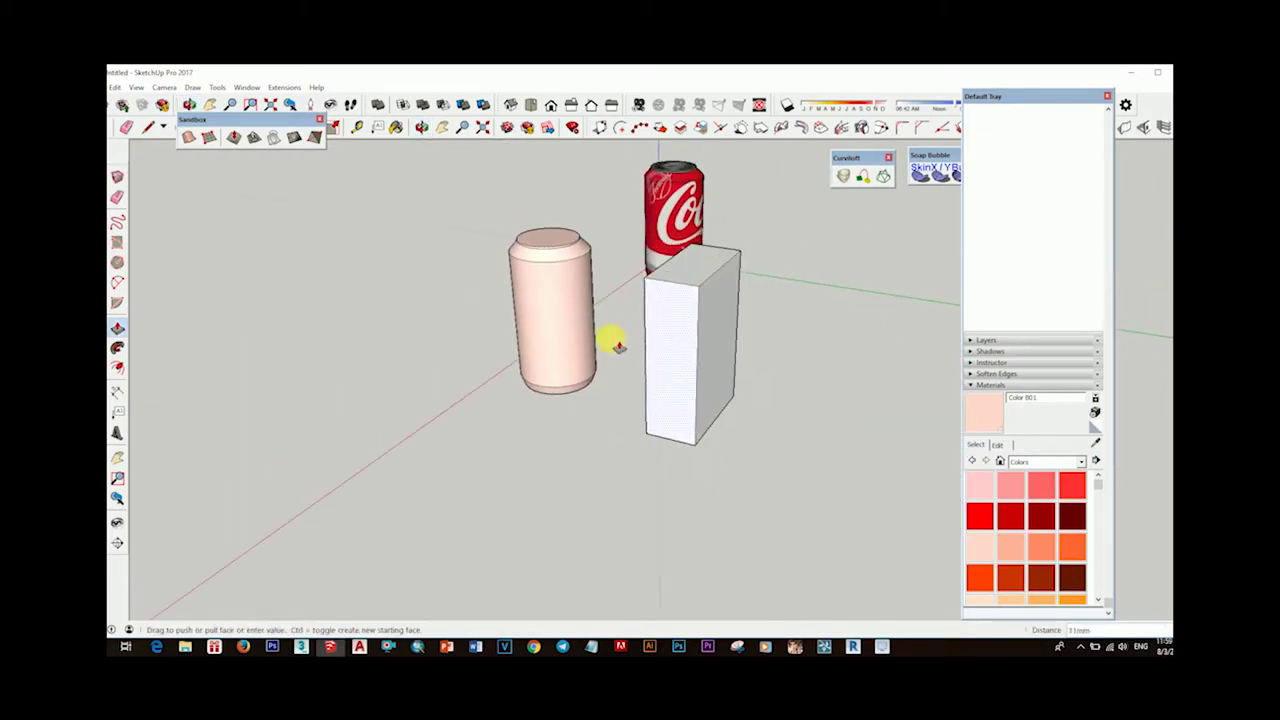
middle_drag(591, 337, 466, 380)
scroll(634, 417, up, 3)
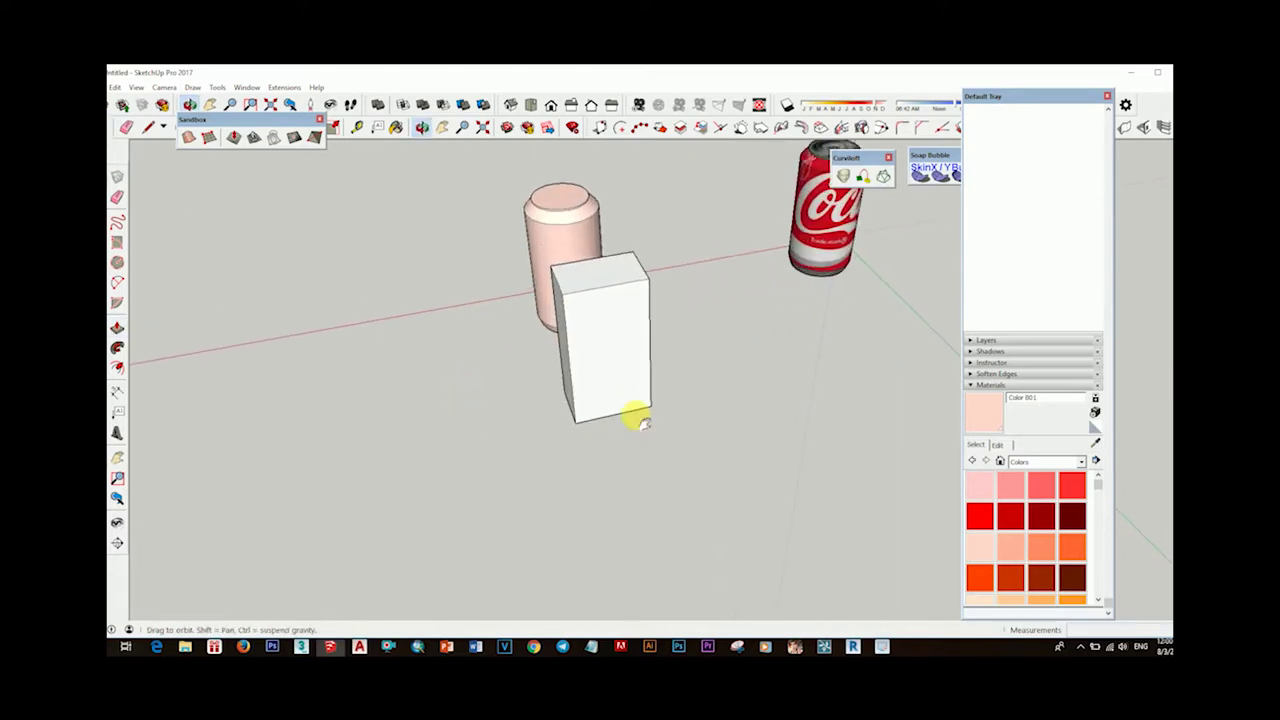
Erase the box's extra edges and faces so a single upright panel remains.
key(e)
drag(690, 313, 680, 380)
middle_drag(680, 380, 648, 392)
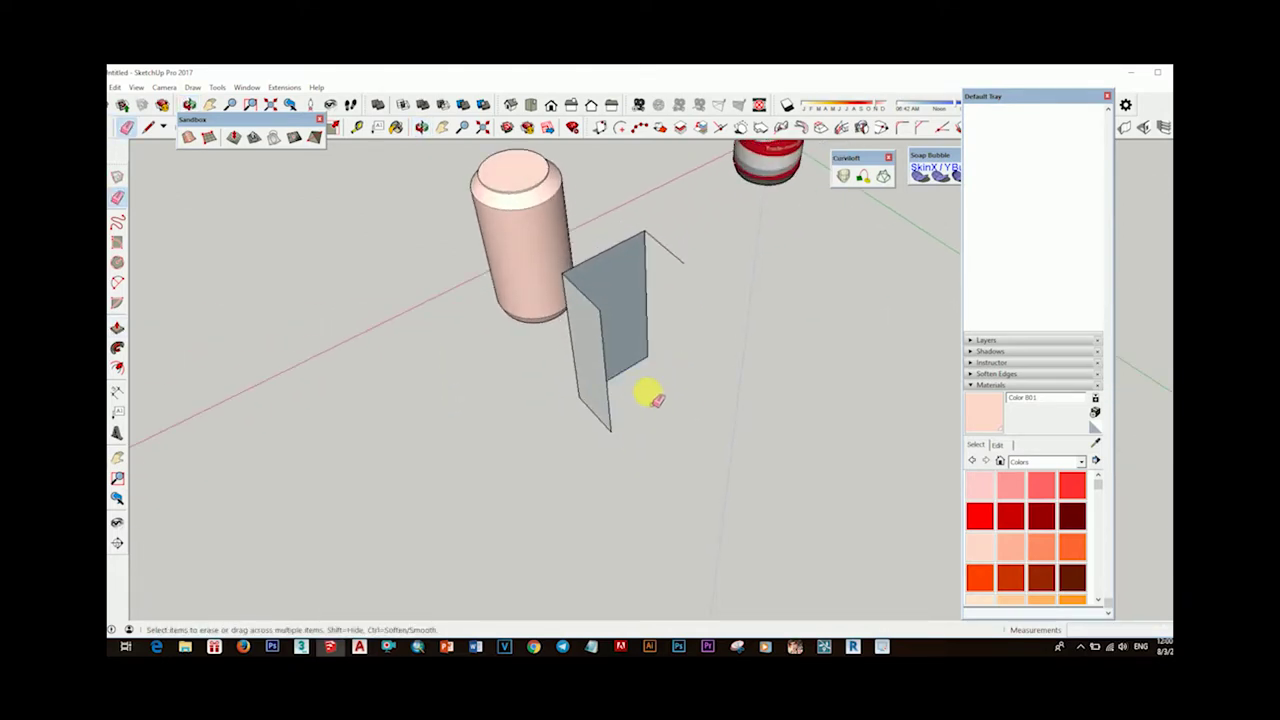
scroll(683, 266, down, 3)
mouse_move(683, 266)
middle_down()
mouse_move(611, 369)
mouse_move(620, 443)
mouse_move(626, 357)
mouse_move(628, 432)
mouse_move(644, 390)
middle_up()
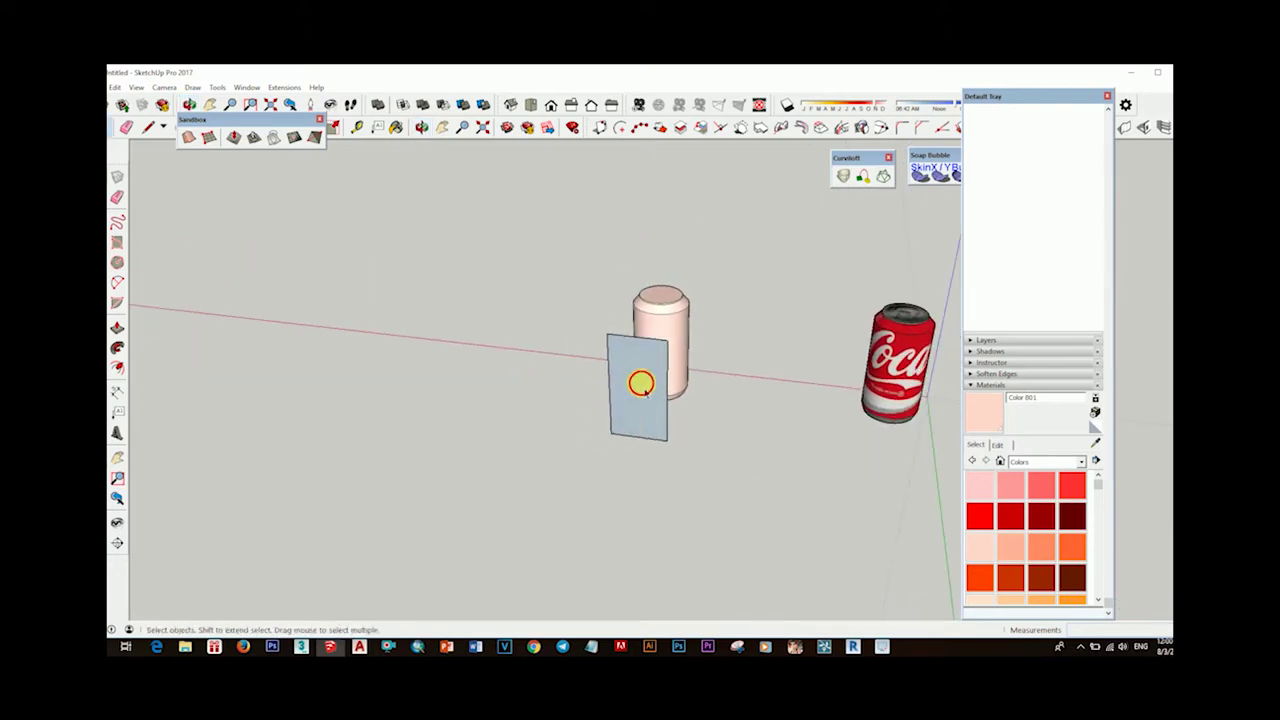
click(114, 89)
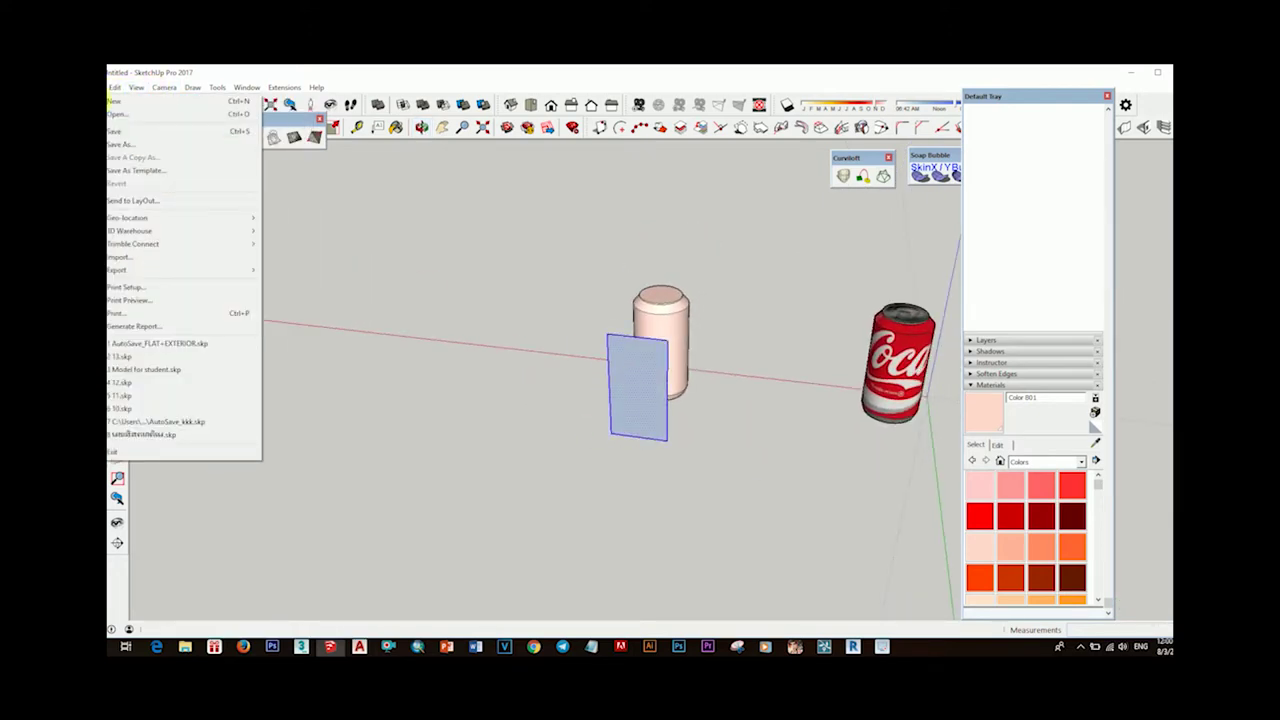
Import 1.jpg as a texture and place it by two corners on the panel.
click(131, 260)
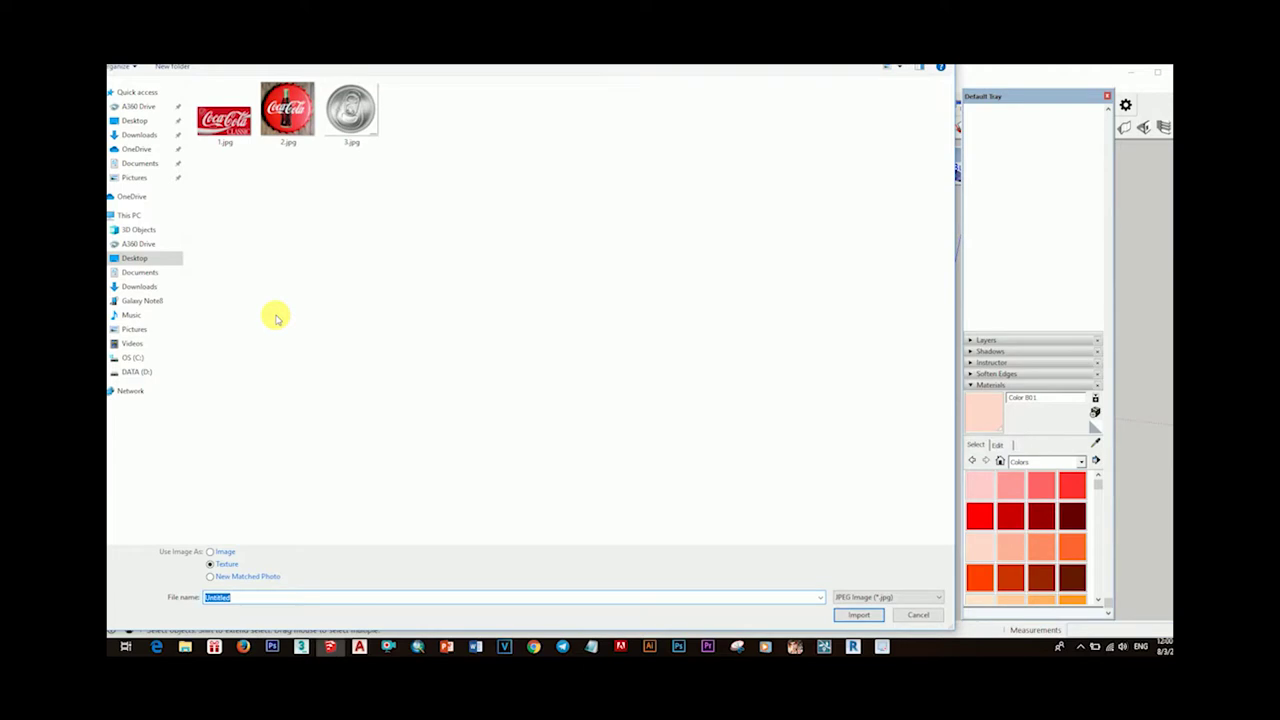
double_click(244, 122)
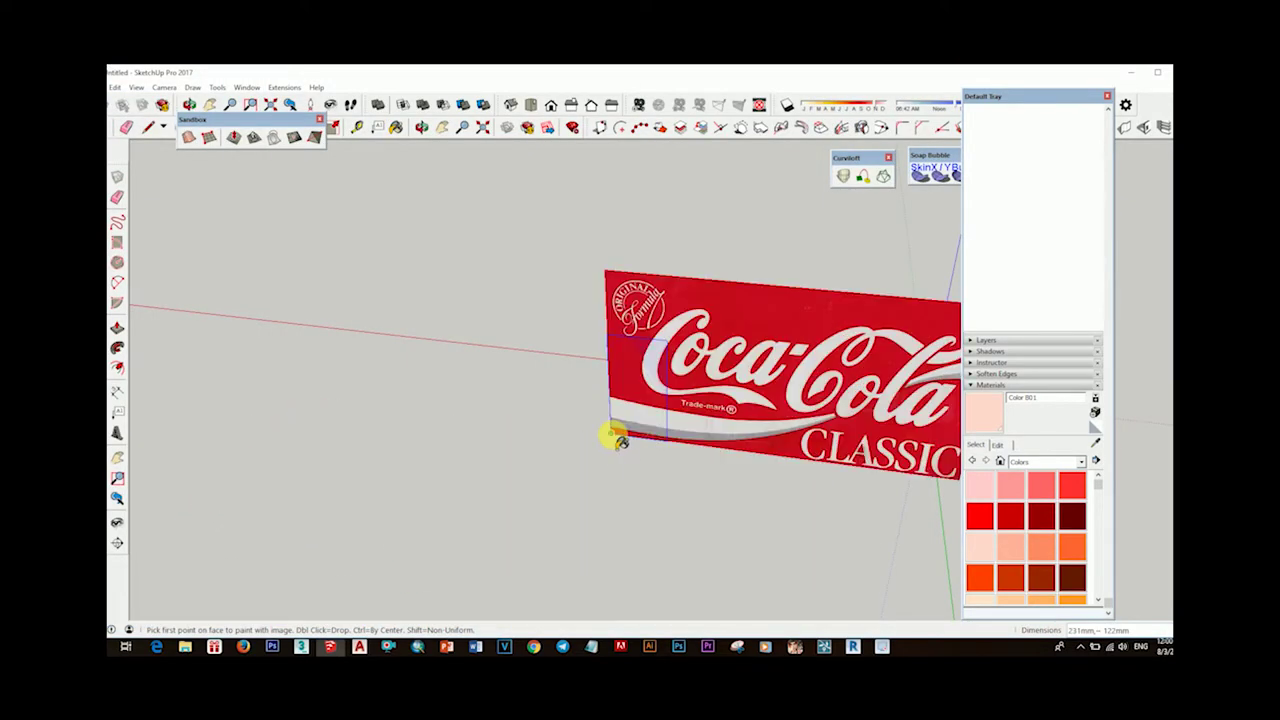
click(610, 432)
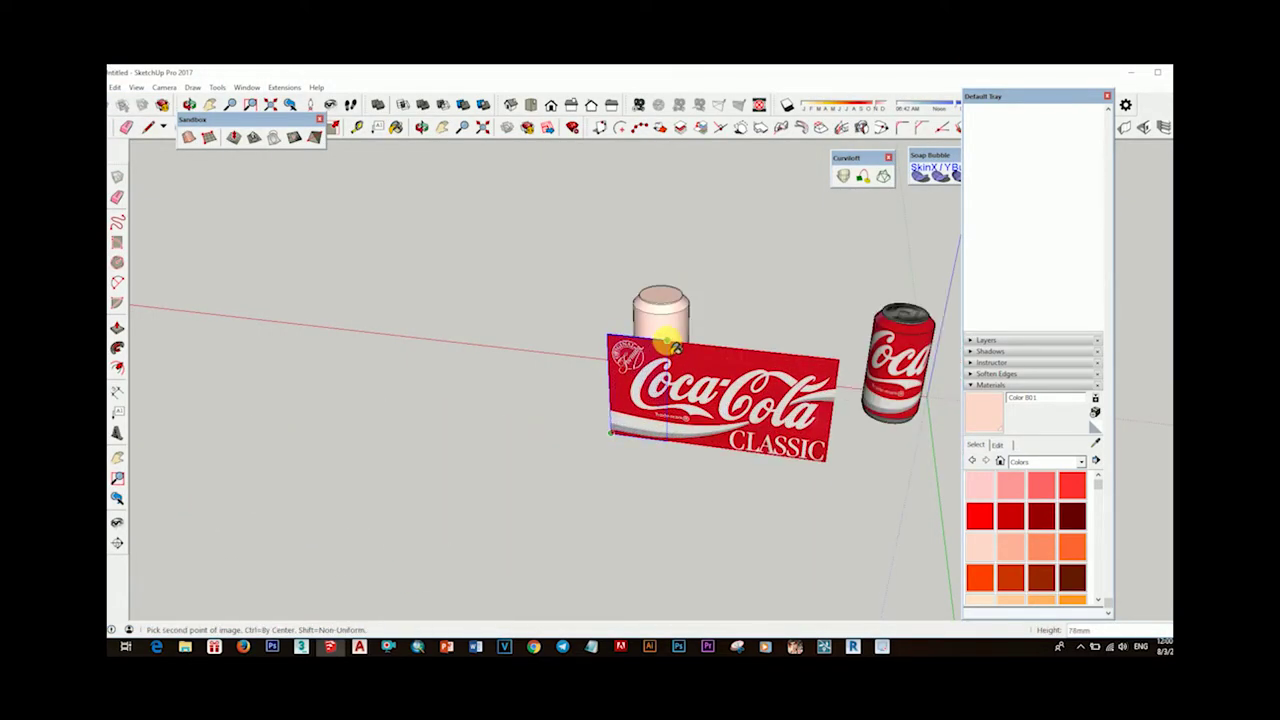
click(674, 345)
scroll(655, 380, up, 3)
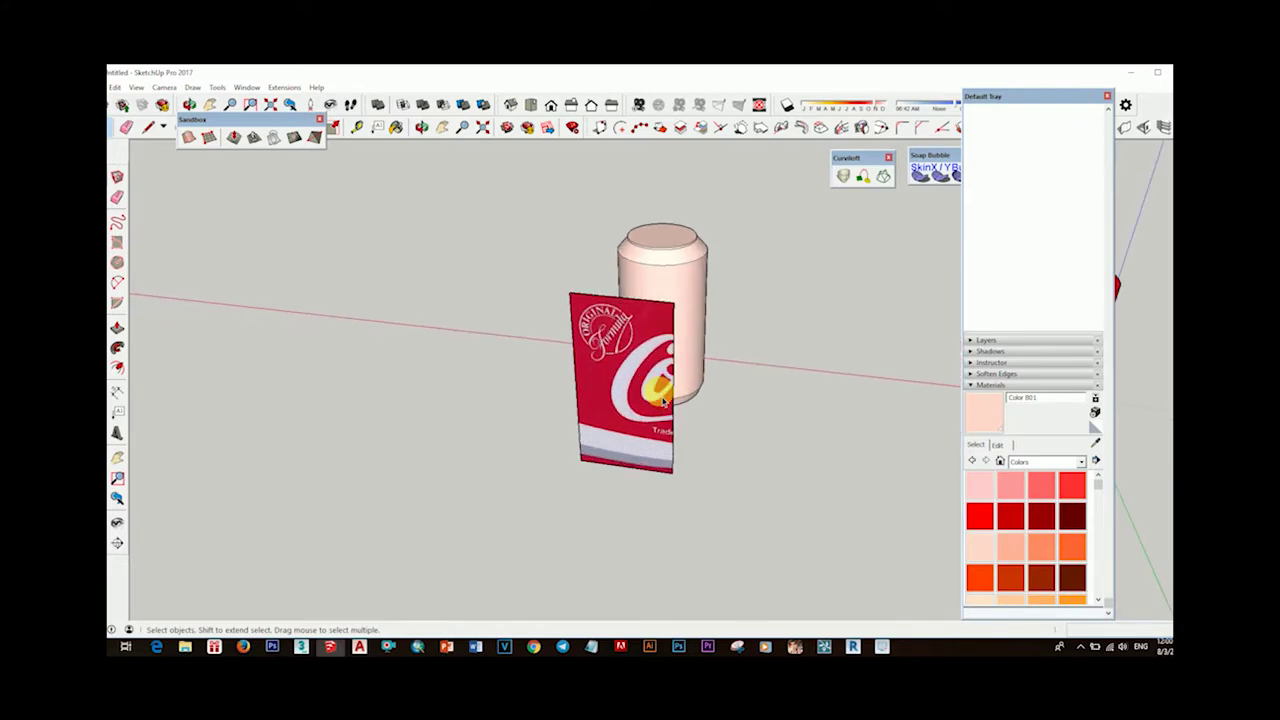
Distort the Coca-Cola texture on the panel with Texture > Position.
right_click(645, 398)
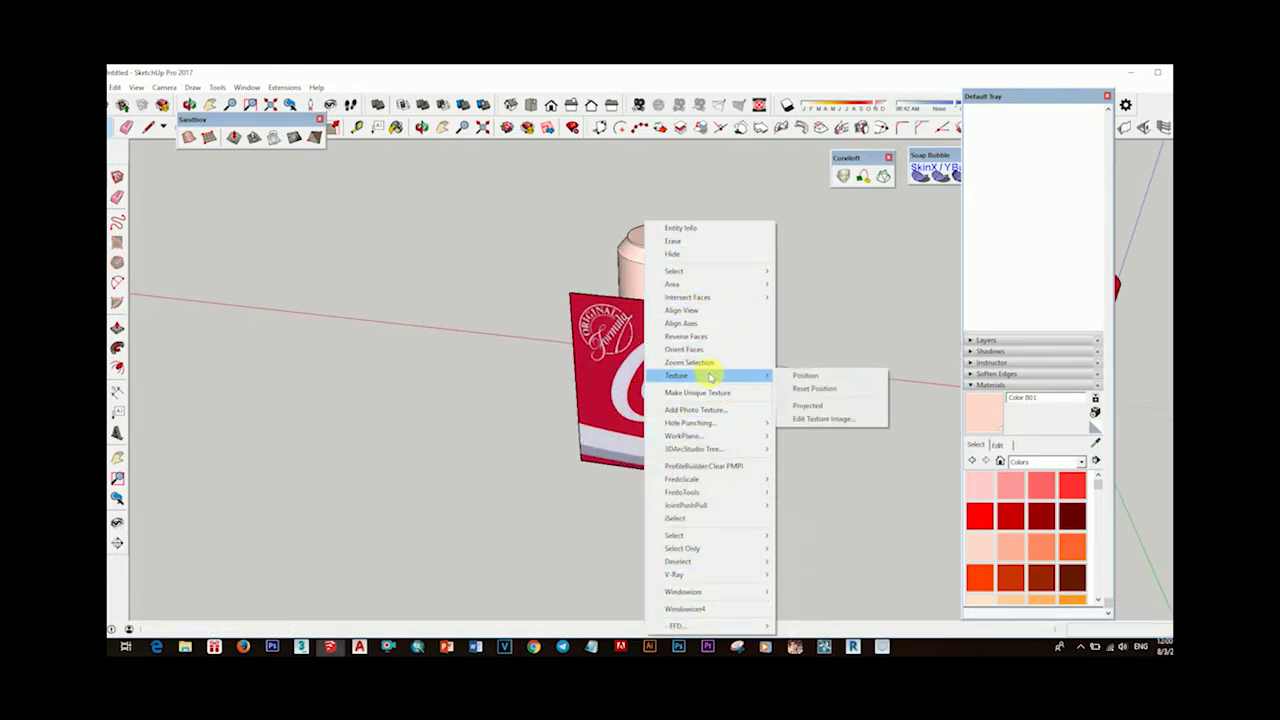
click(810, 372)
middle_drag(688, 420, 786, 391)
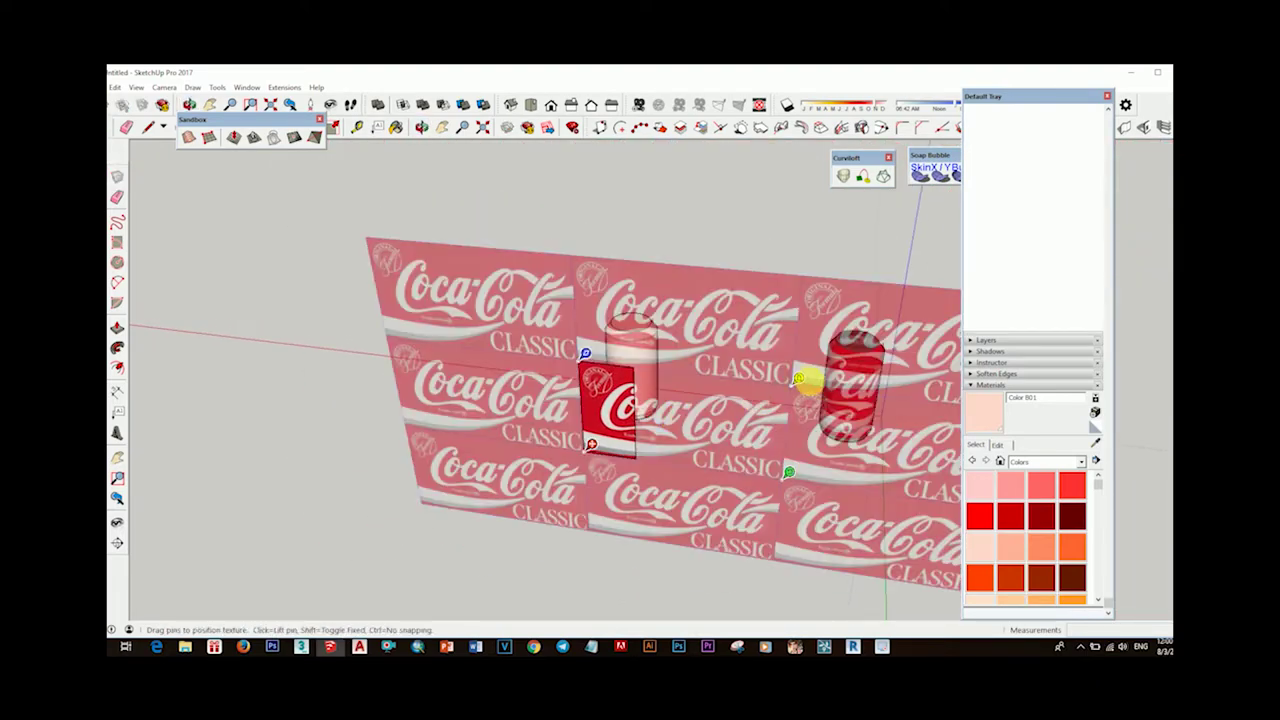
drag(803, 383, 713, 382)
click(731, 390)
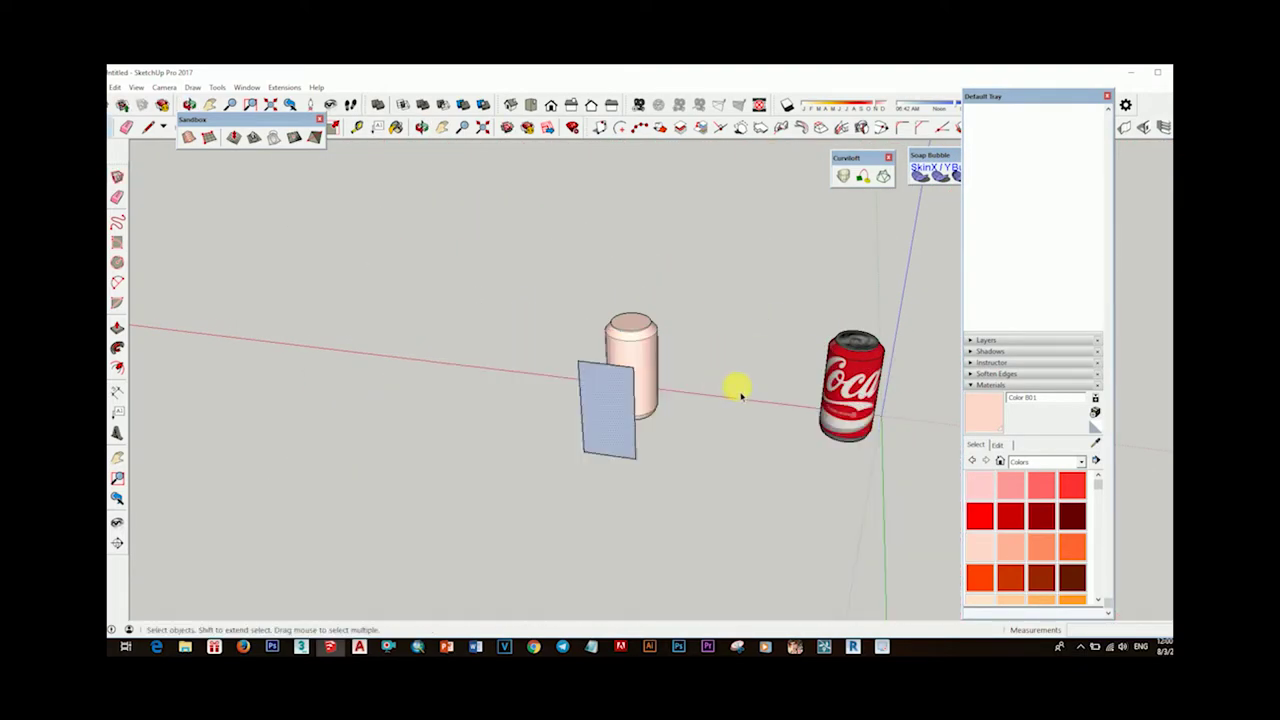
click(545, 259)
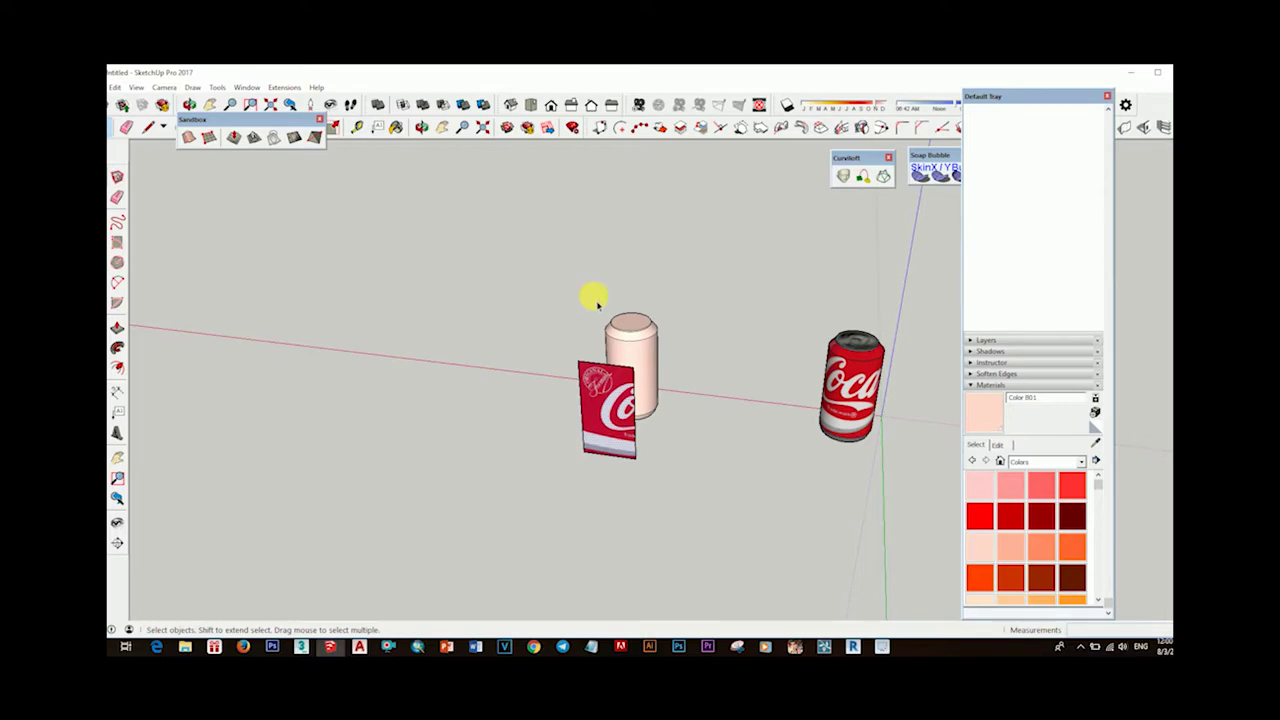
Shrink, rotate and stretch the Coca-Cola tiles so one logo fills the panel.
right_click(620, 418)
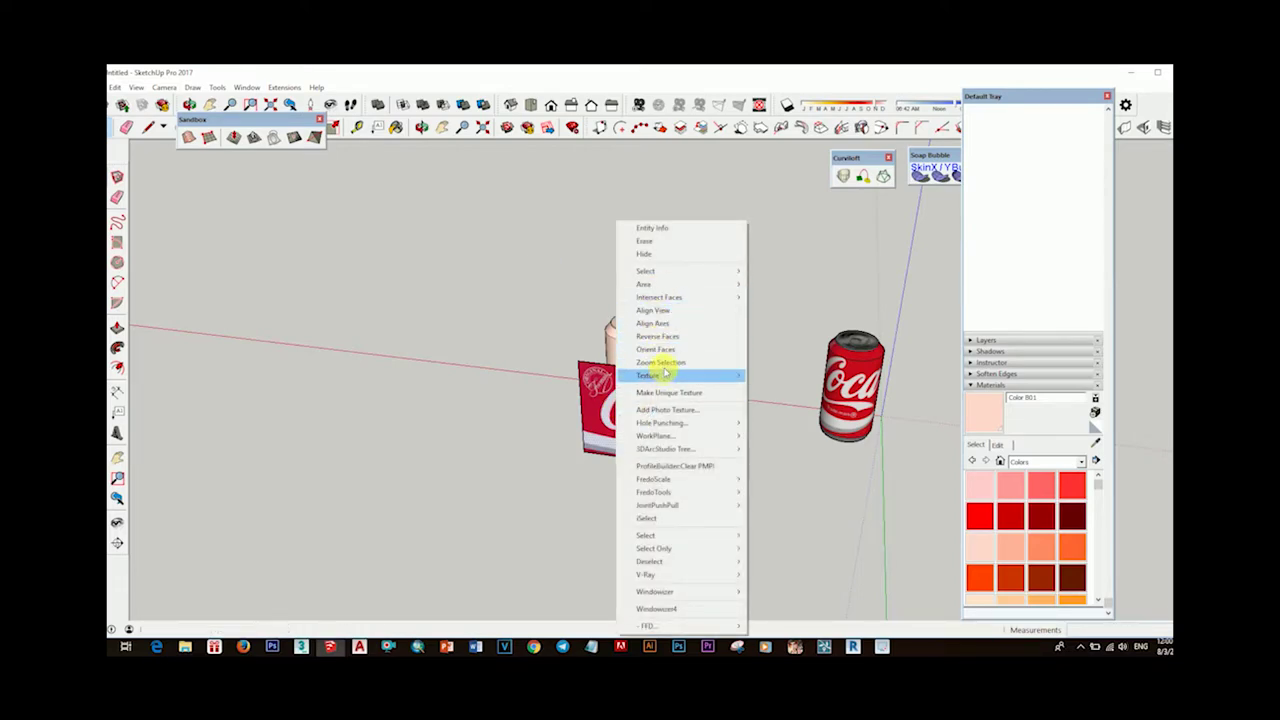
mouse_move(680, 375)
click(780, 371)
drag(790, 478, 645, 452)
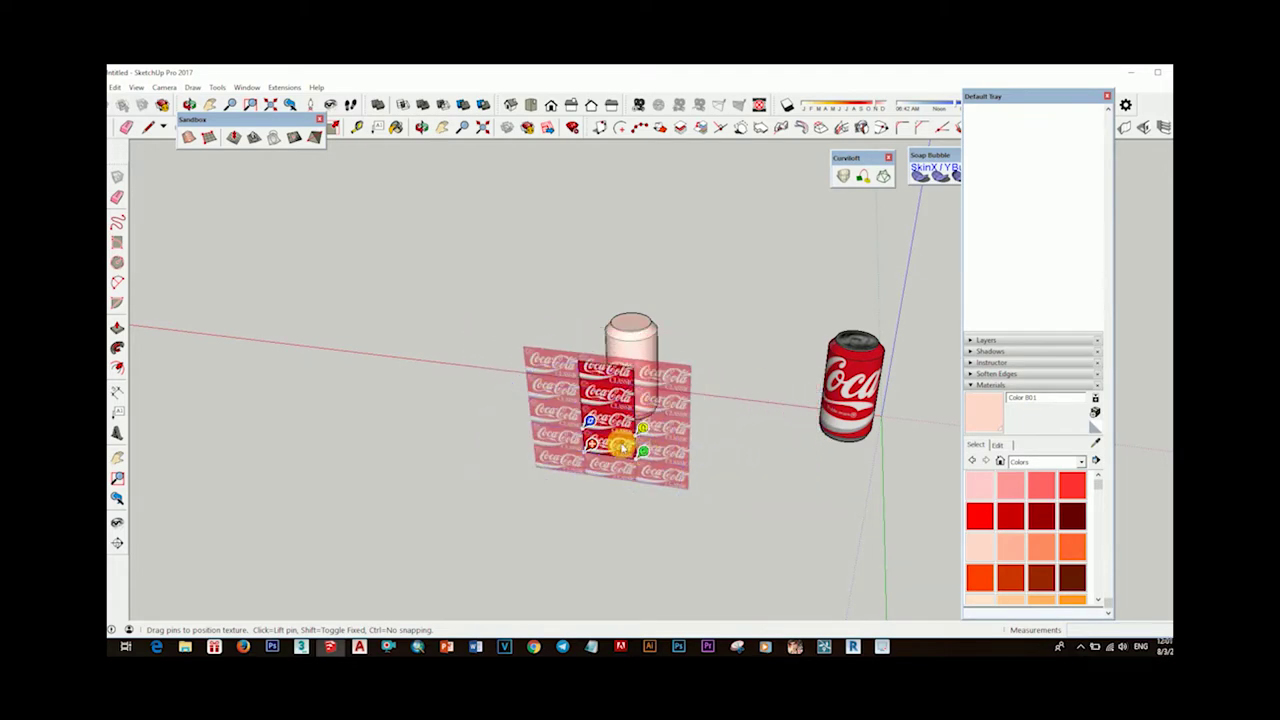
scroll(620, 447, up, 4)
drag(551, 400, 535, 229)
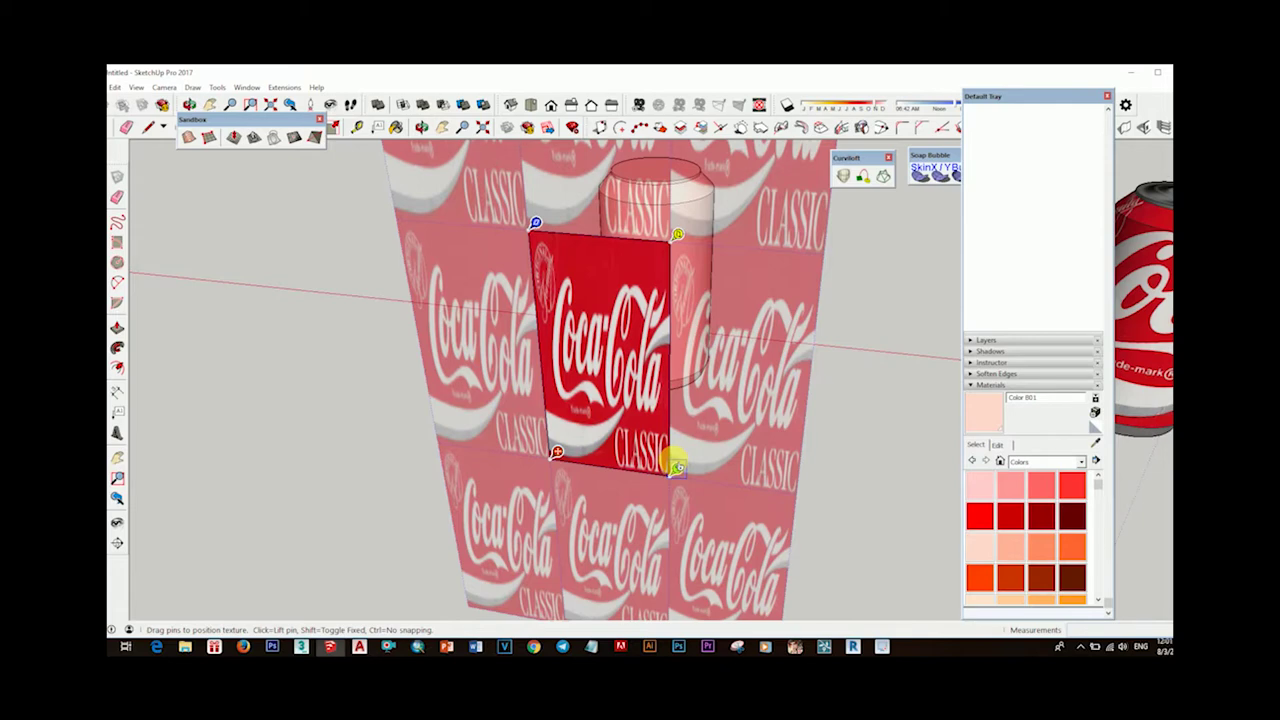
scroll(715, 458, down, 5)
scroll(740, 440, down, 3)
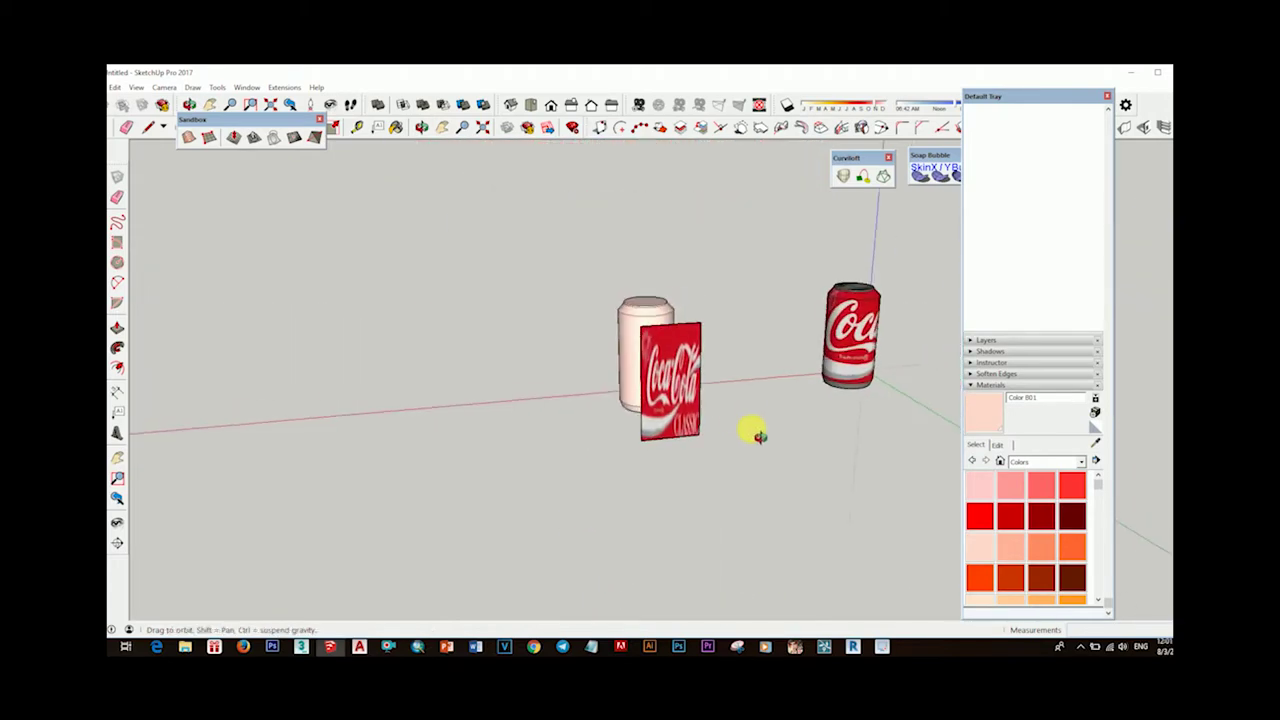
scroll(700, 408, down, 1)
middle_click(698, 406)
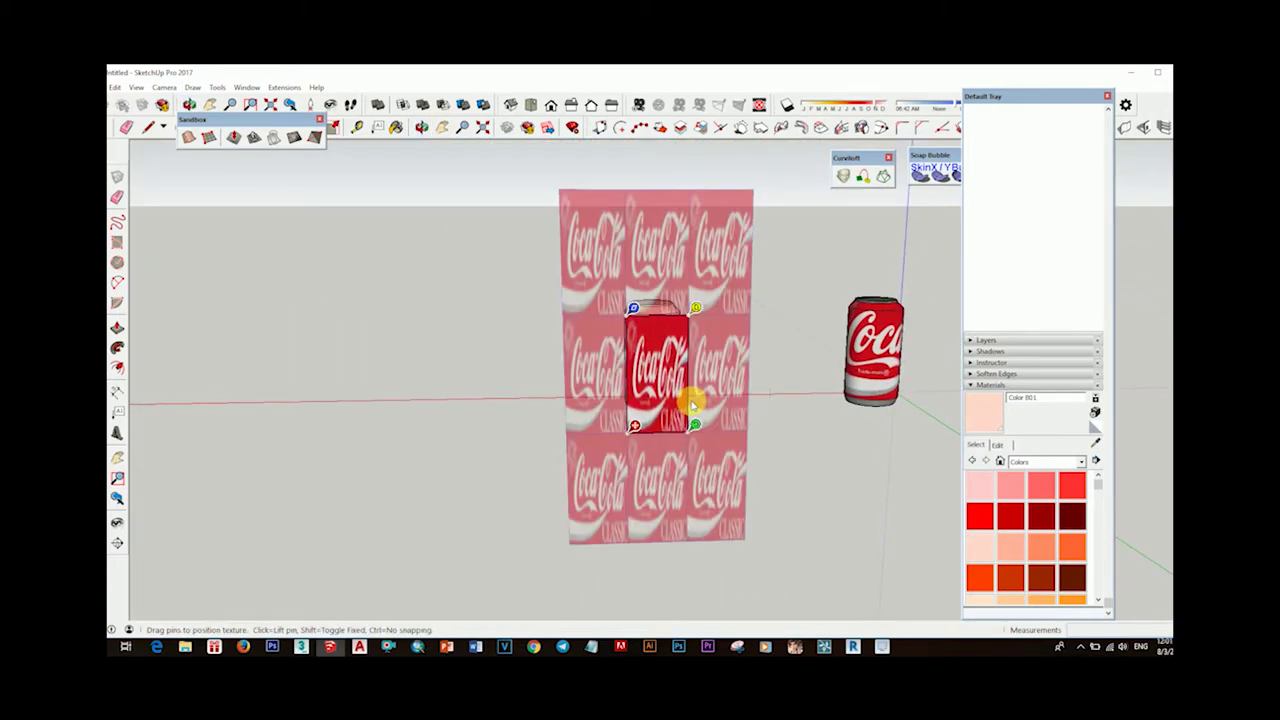
click(794, 286)
mouse_move(794, 286)
middle_down()
mouse_move(555, 440)
mouse_move(580, 400)
middle_up()
right_click(580, 400)
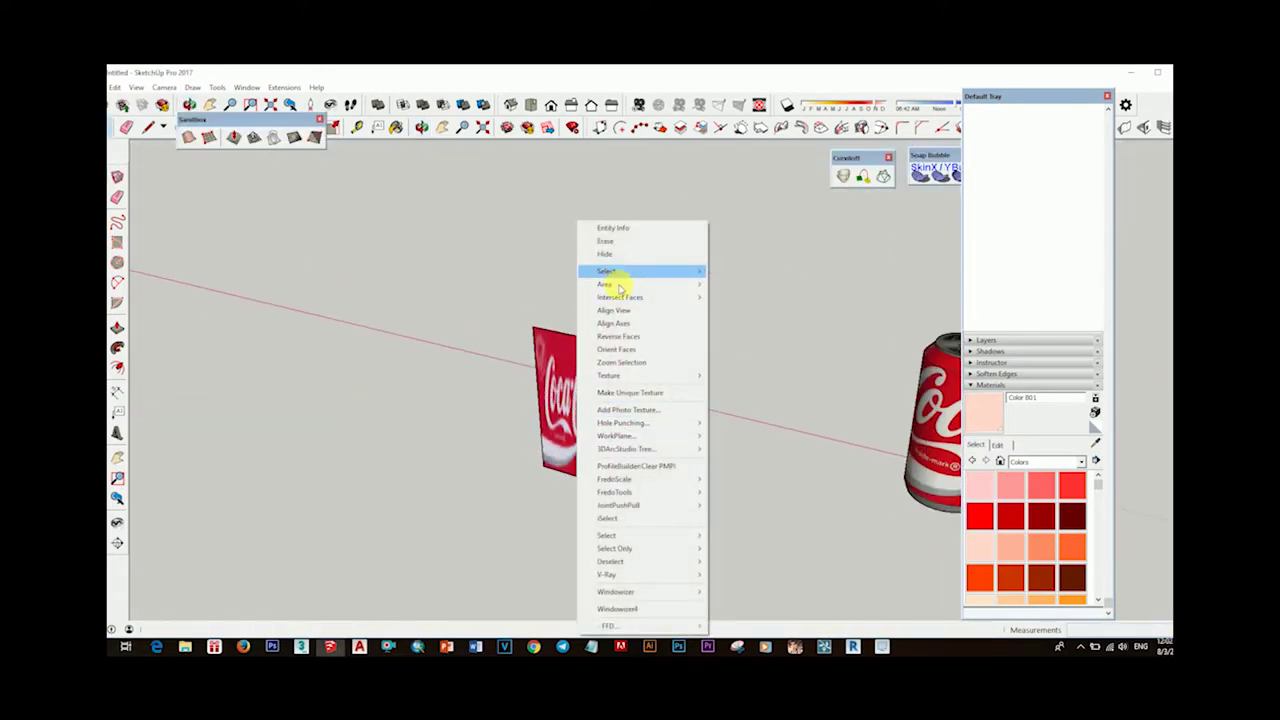
Make the flat panel's Coca-Cola label a projected texture.
mouse_move(609, 375)
click(764, 404)
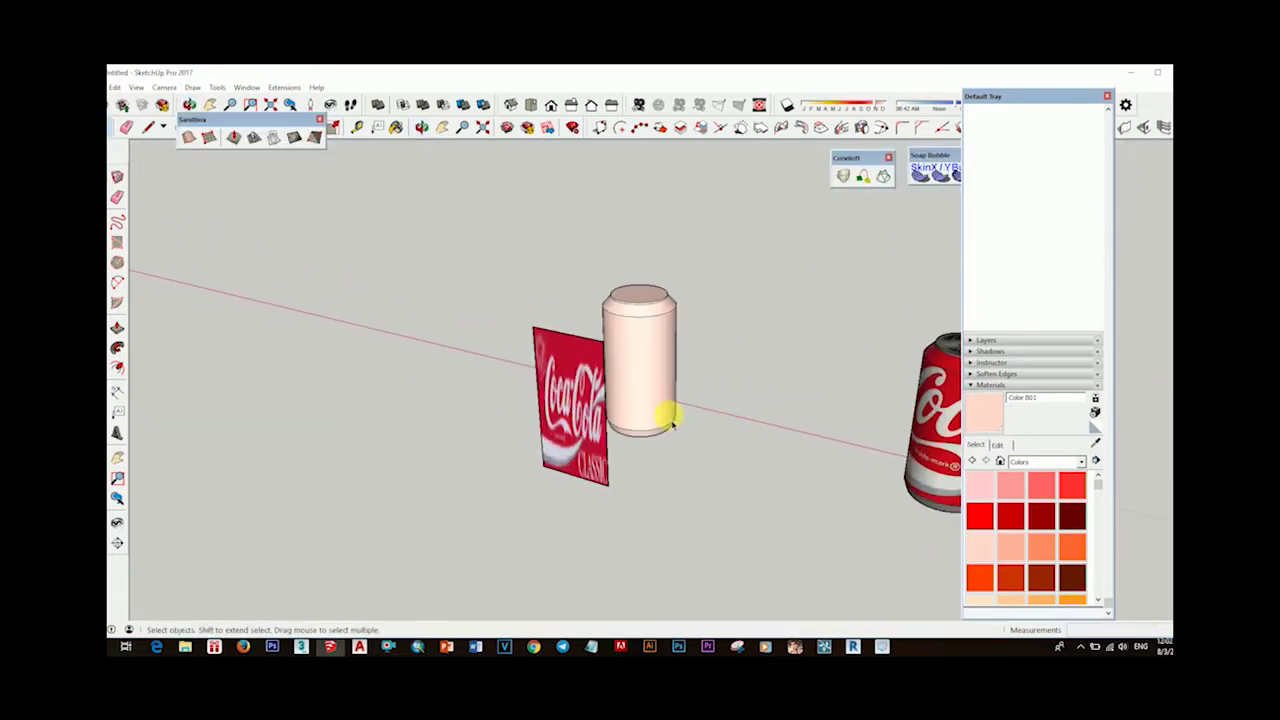
mouse_move(640, 400)
middle_down()
mouse_move(586, 323)
mouse_move(610, 440)
mouse_move(697, 434)
mouse_move(686, 403)
mouse_move(677, 434)
mouse_move(534, 451)
mouse_move(650, 330)
middle_up()
scroll(708, 292, up, 3)
mouse_move(708, 292)
middle_down()
mouse_move(591, 337)
mouse_move(714, 374)
mouse_move(591, 363)
mouse_move(593, 383)
mouse_move(531, 406)
mouse_move(466, 371)
mouse_move(569, 331)
mouse_move(625, 455)
mouse_move(683, 423)
middle_up()
Select the whole plain pink can to receive the projected label.
key(space)
drag(557, 271, 749, 514)
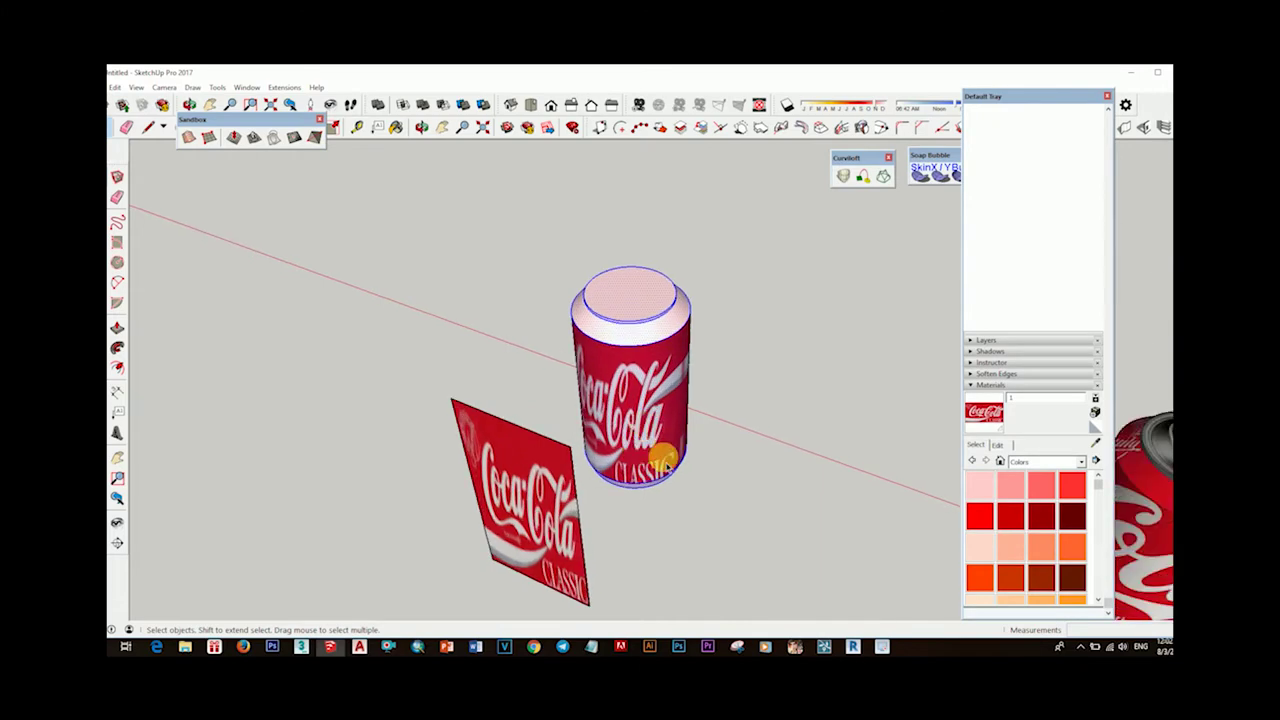
mouse_move(662, 432)
middle_down()
mouse_move(663, 349)
mouse_move(700, 423)
mouse_move(783, 426)
mouse_move(690, 452)
mouse_move(651, 437)
mouse_move(651, 514)
mouse_move(634, 451)
mouse_move(769, 509)
mouse_move(646, 529)
mouse_move(617, 466)
mouse_move(609, 537)
mouse_move(686, 480)
mouse_move(594, 451)
mouse_move(646, 446)
mouse_move(598, 378)
mouse_move(686, 422)
middle_up()
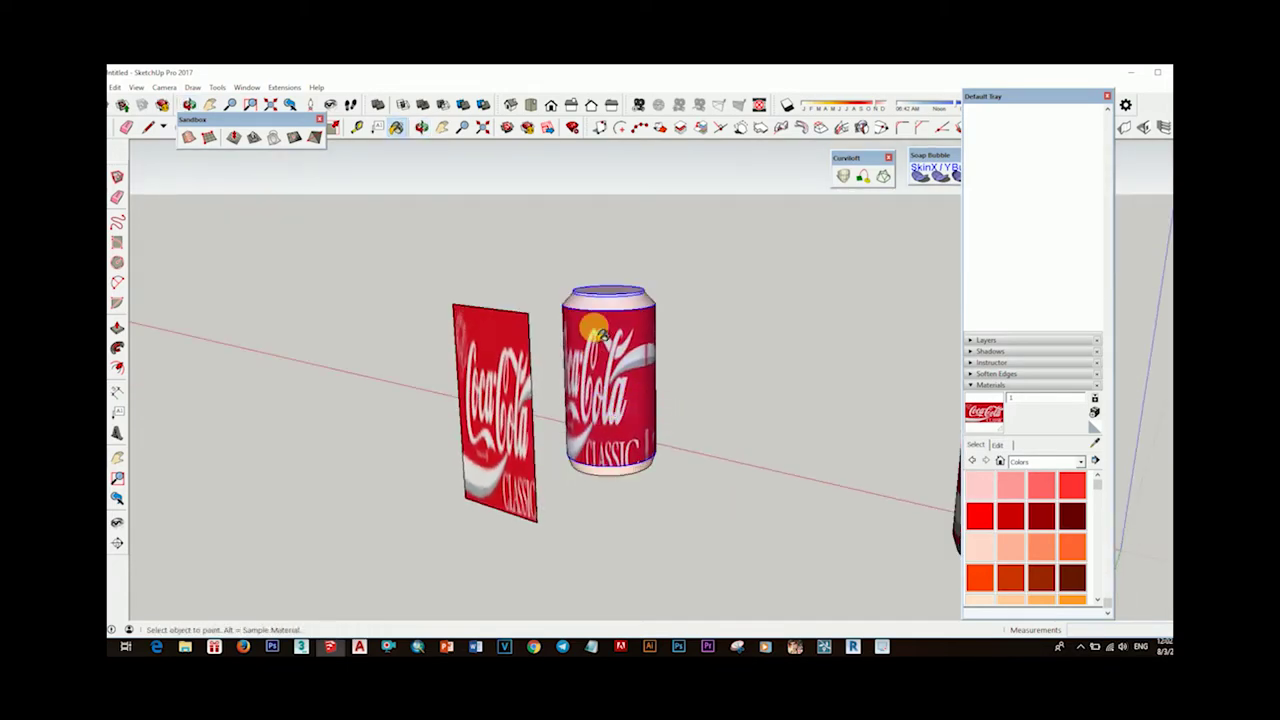
scroll(598, 333, up, 2)
mouse_move(622, 365)
middle_down()
mouse_move(580, 471)
mouse_move(591, 323)
mouse_move(697, 431)
mouse_move(789, 461)
mouse_move(814, 423)
mouse_move(571, 400)
mouse_move(737, 557)
mouse_move(555, 450)
mouse_move(423, 429)
mouse_move(491, 386)
mouse_move(480, 371)
mouse_move(523, 402)
mouse_move(522, 418)
middle_up()
scroll(554, 329, up, 1)
scroll(589, 334, up, 1)
scroll(650, 342, up, 1)
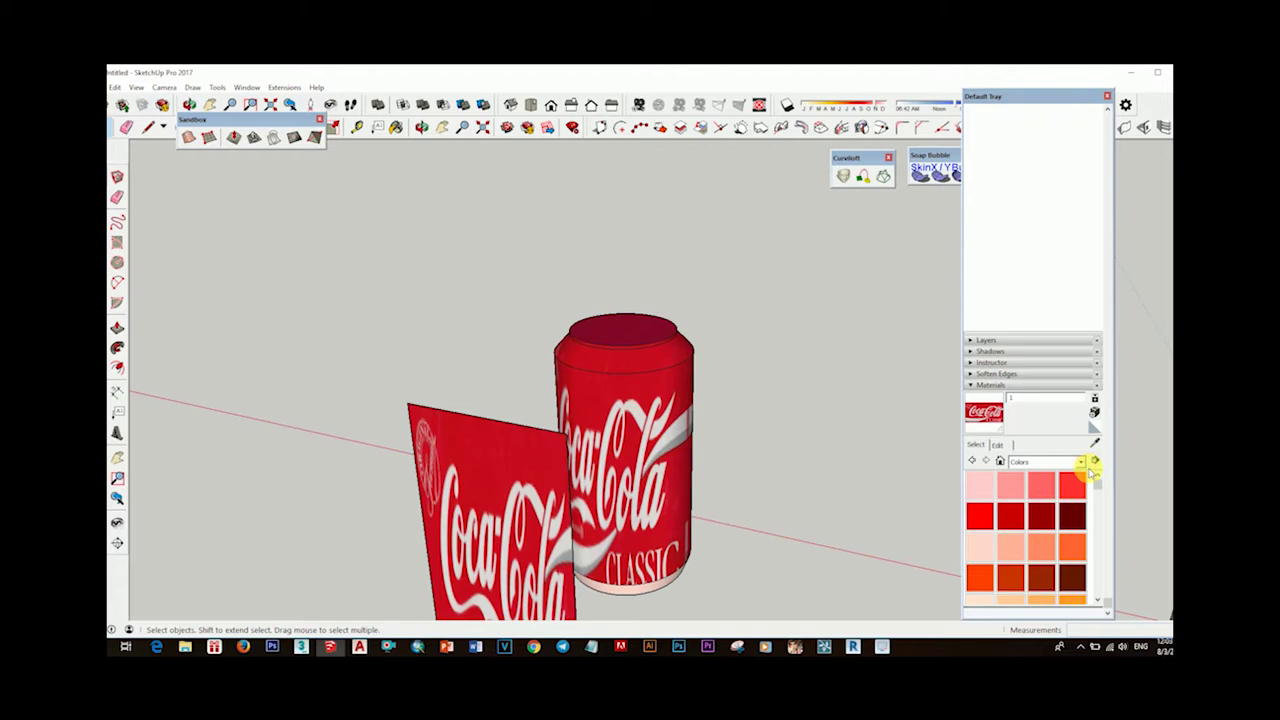
Browse the Patterns, Carpet/Fabrics/Textiles, Colors and Colors-Named material libraries.
click(1030, 462)
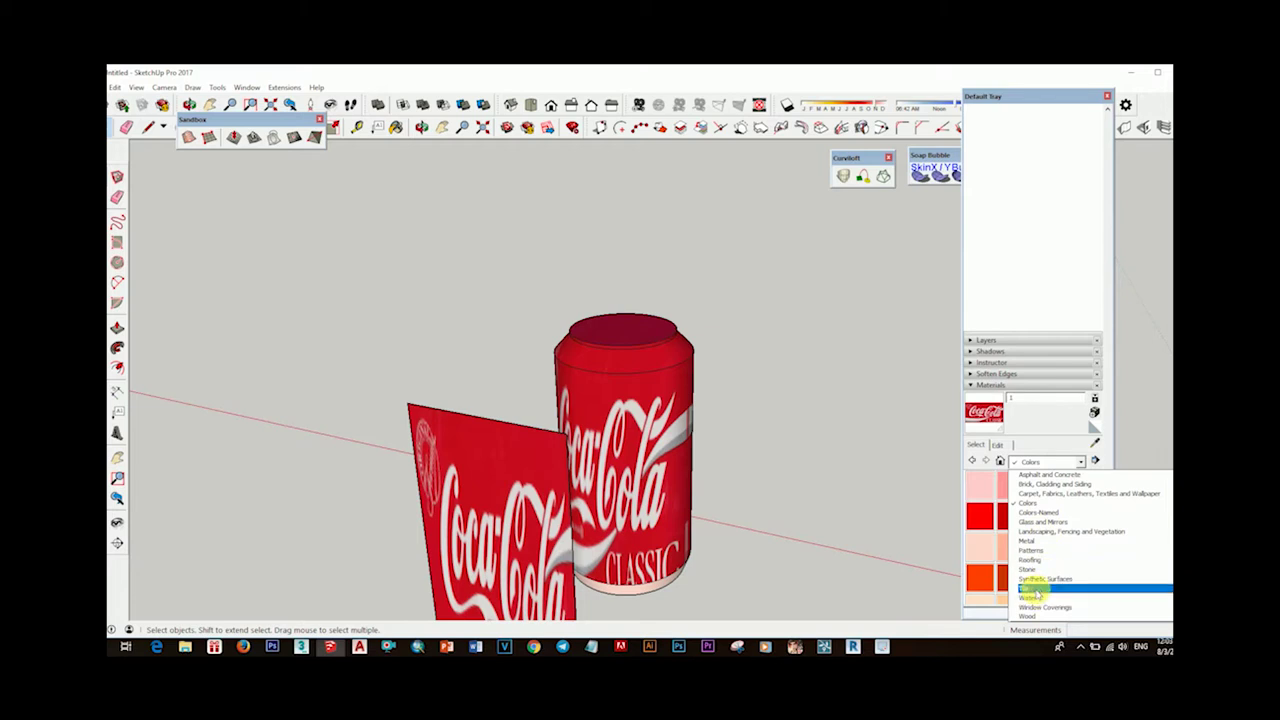
click(1036, 551)
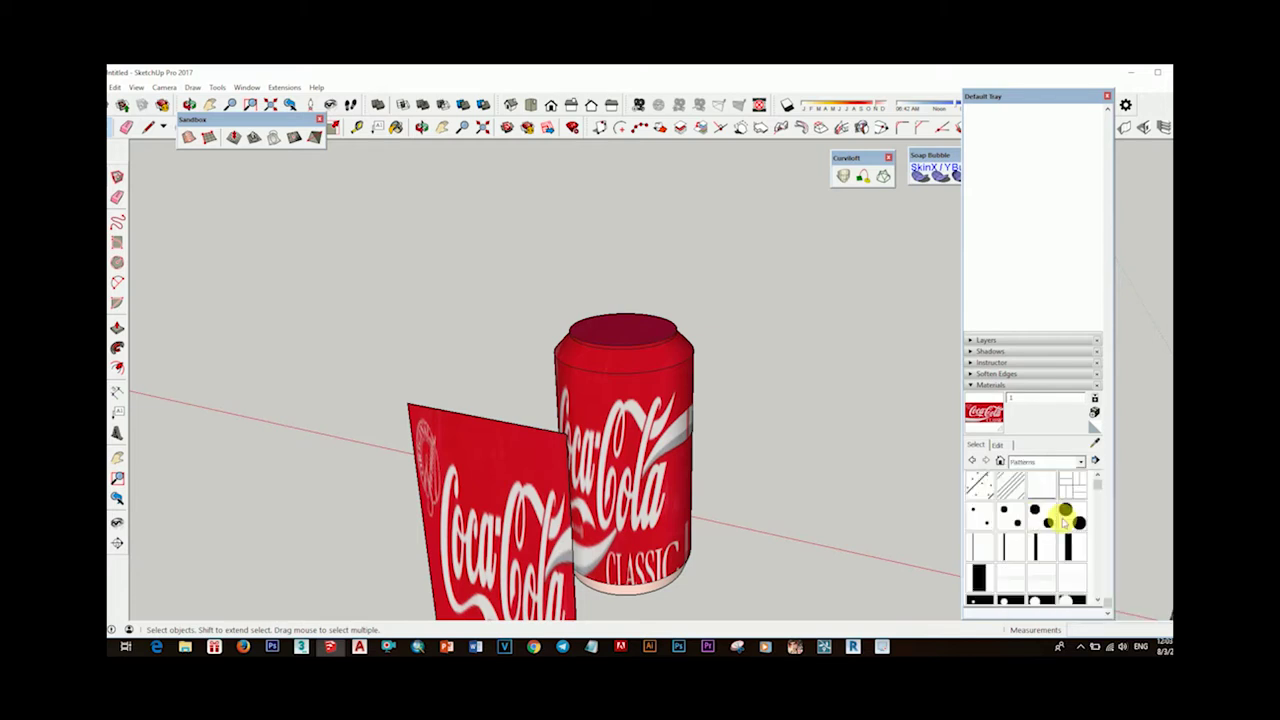
click(1081, 462)
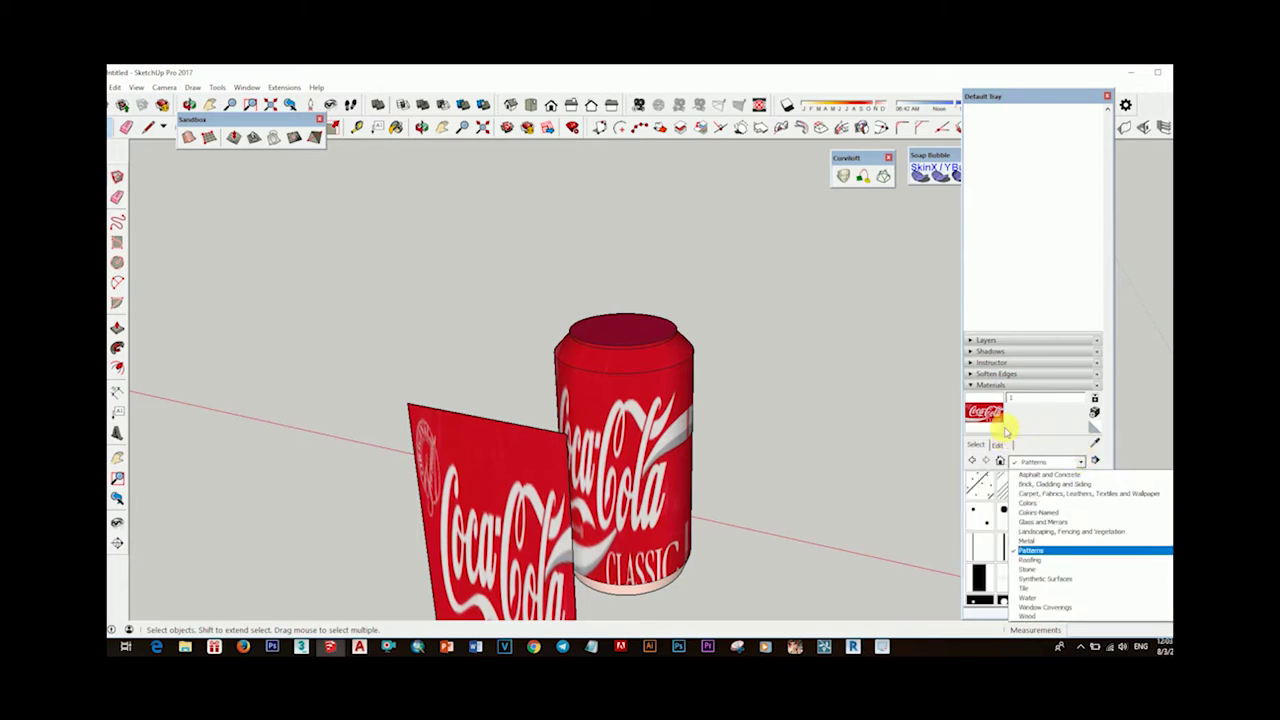
click(978, 447)
click(1081, 462)
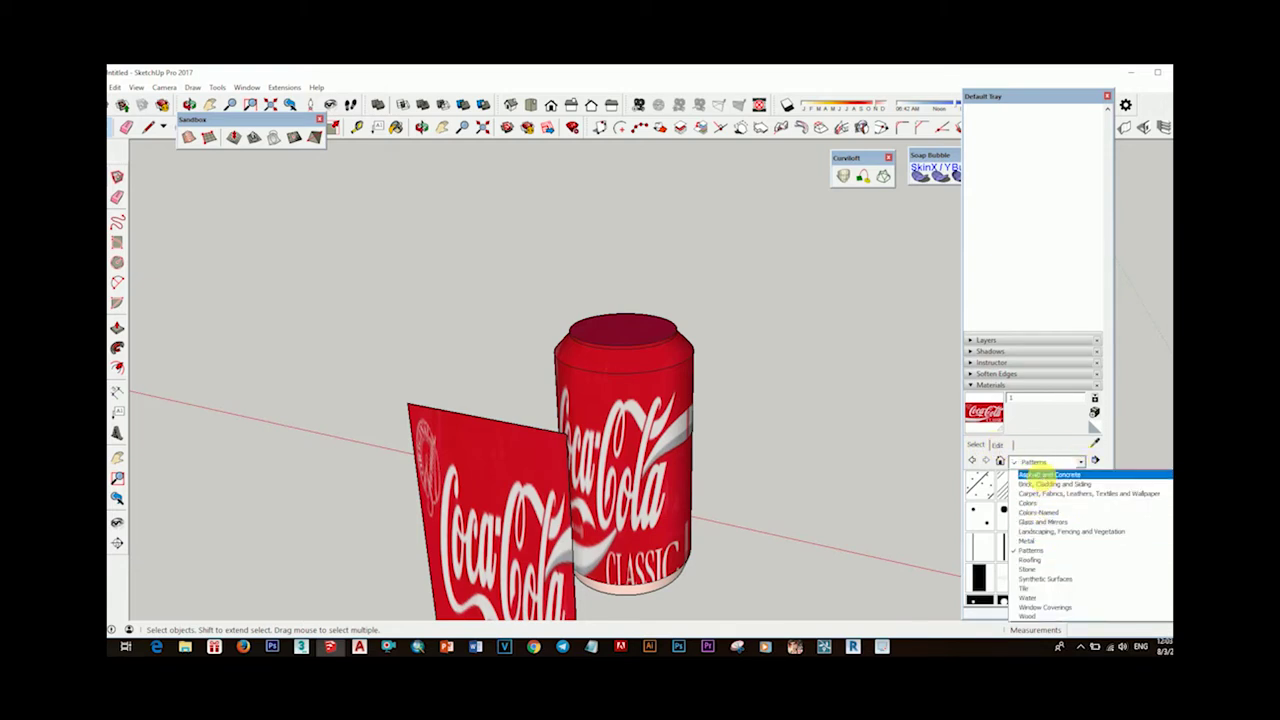
click(1040, 475)
click(1081, 462)
click(1050, 484)
click(1081, 462)
click(1055, 493)
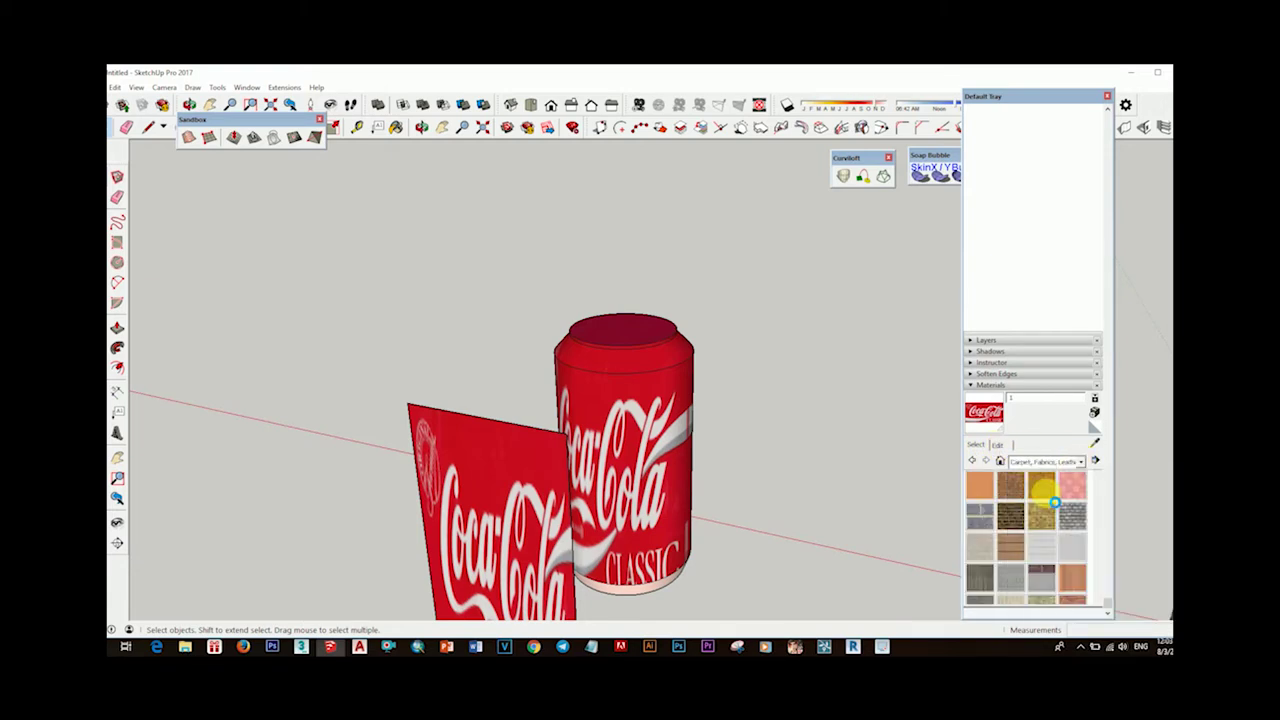
click(1065, 462)
click(1035, 503)
click(1081, 462)
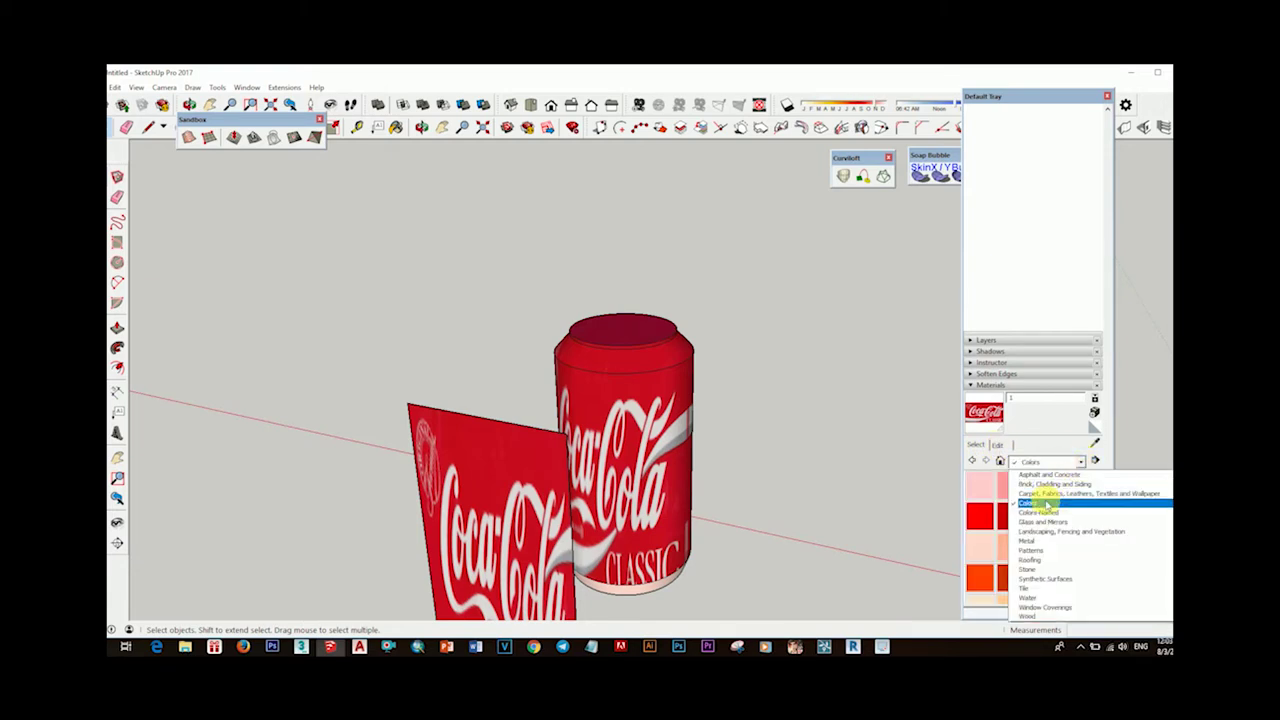
click(1040, 512)
Check the Metal, Roofing, Stone and Synthetic Surfaces libraries, then pick the pull-tab lid from In Model.
click(1082, 463)
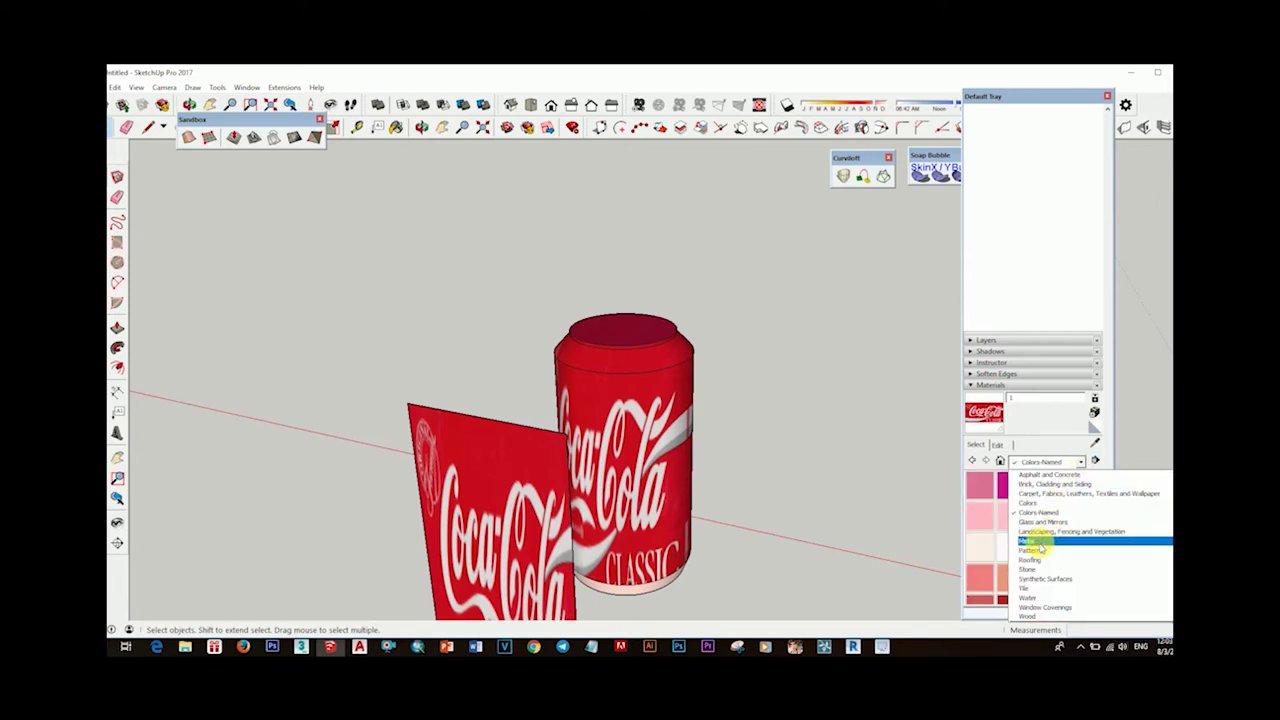
click(1043, 541)
click(1081, 462)
click(1032, 550)
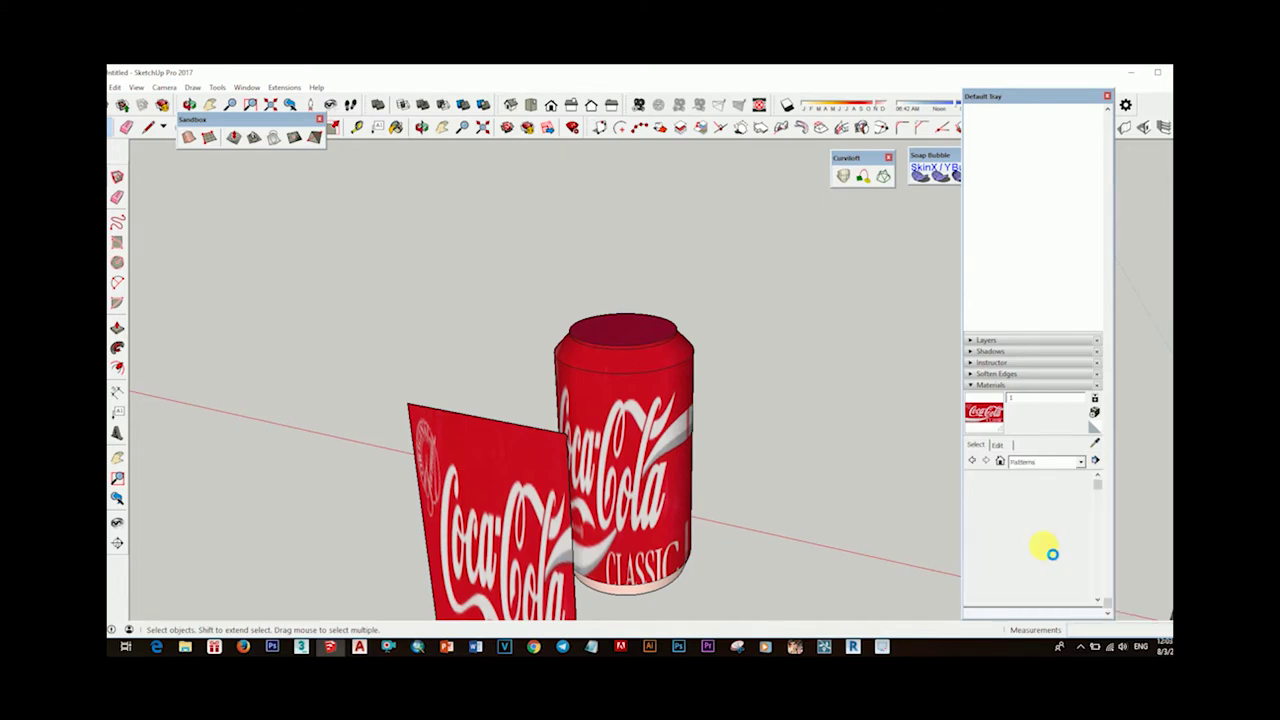
click(1082, 462)
click(1030, 560)
click(1081, 462)
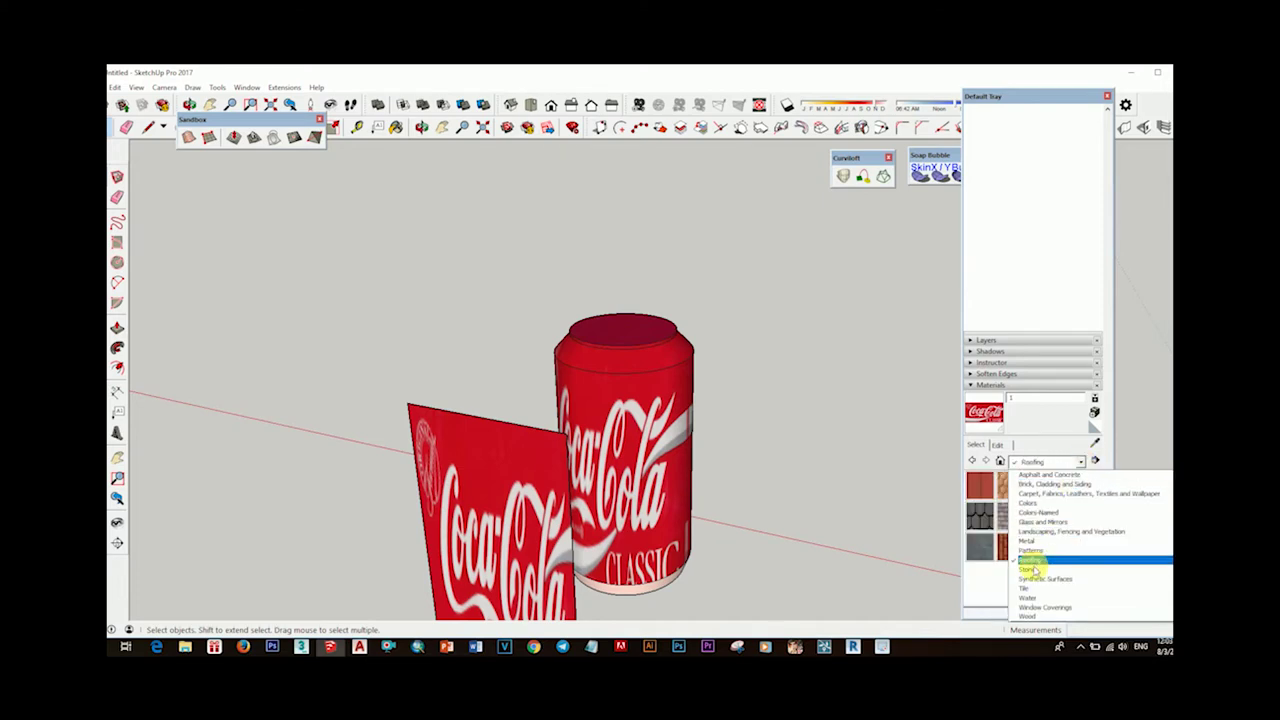
click(1032, 577)
click(1081, 462)
click(1036, 588)
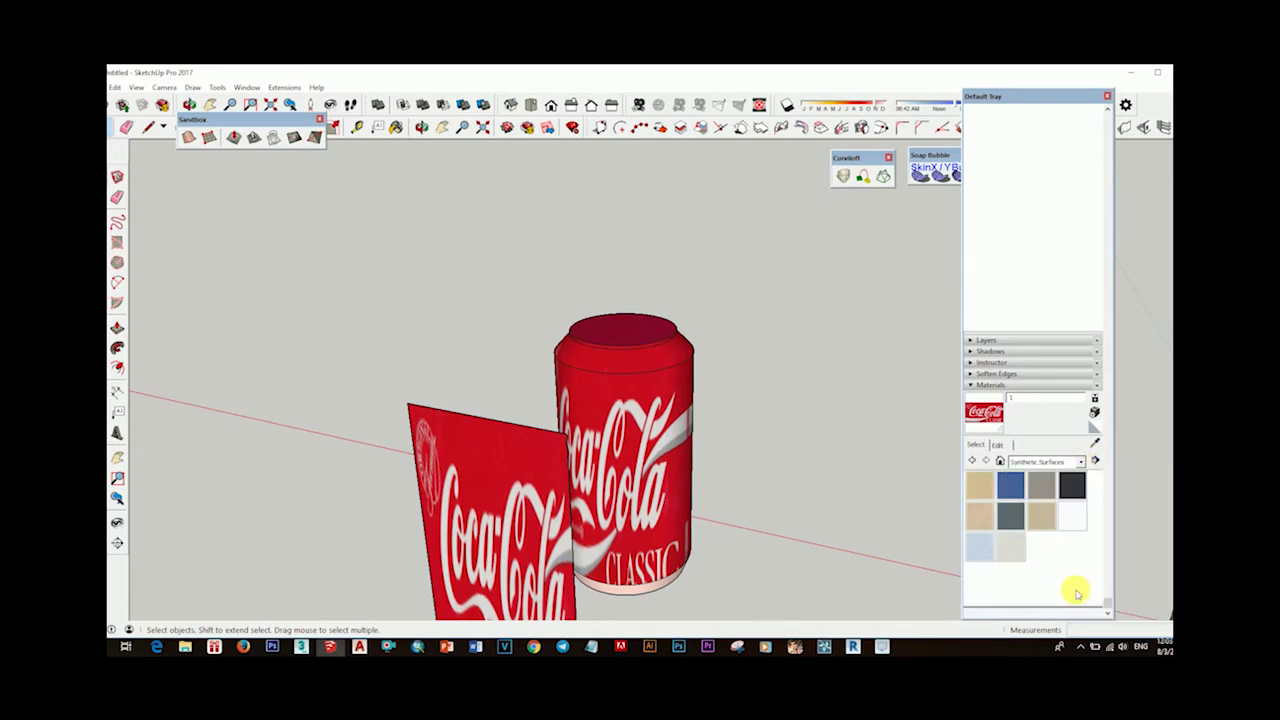
click(1000, 461)
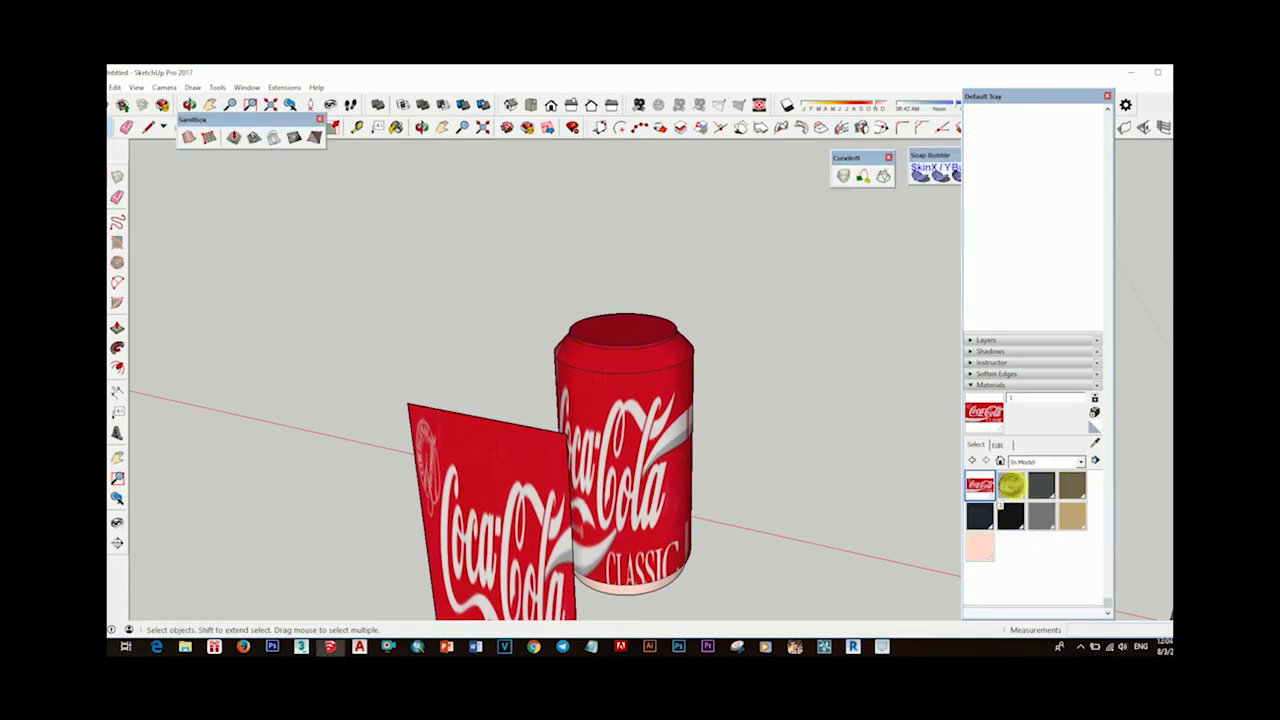
click(1010, 485)
middle_drag(743, 360, 623, 378)
click(623, 378)
Start positioning the lid texture on the painted can top.
scroll(650, 400, up, 3)
mouse_move(686, 429)
middle_down()
mouse_move(706, 263)
mouse_move(637, 380)
mouse_move(663, 391)
mouse_move(640, 371)
mouse_move(666, 380)
middle_up()
key(space)
right_click(666, 383)
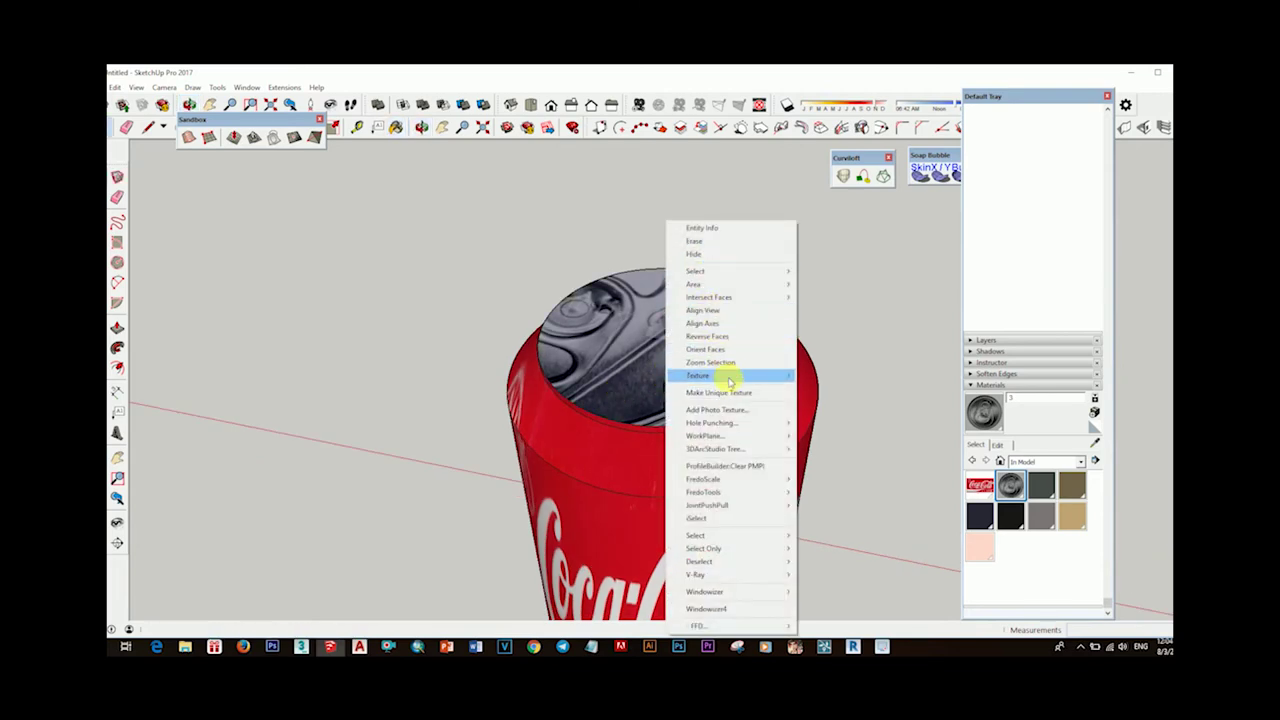
mouse_move(730, 375)
click(832, 377)
Roughly rotate, scale and skew the lid image over the can top using the pins.
scroll(670, 398, down, 2)
scroll(680, 395, down, 3)
scroll(660, 385, down, 3)
scroll(630, 392, down, 2)
middle_drag(614, 390, 662, 402)
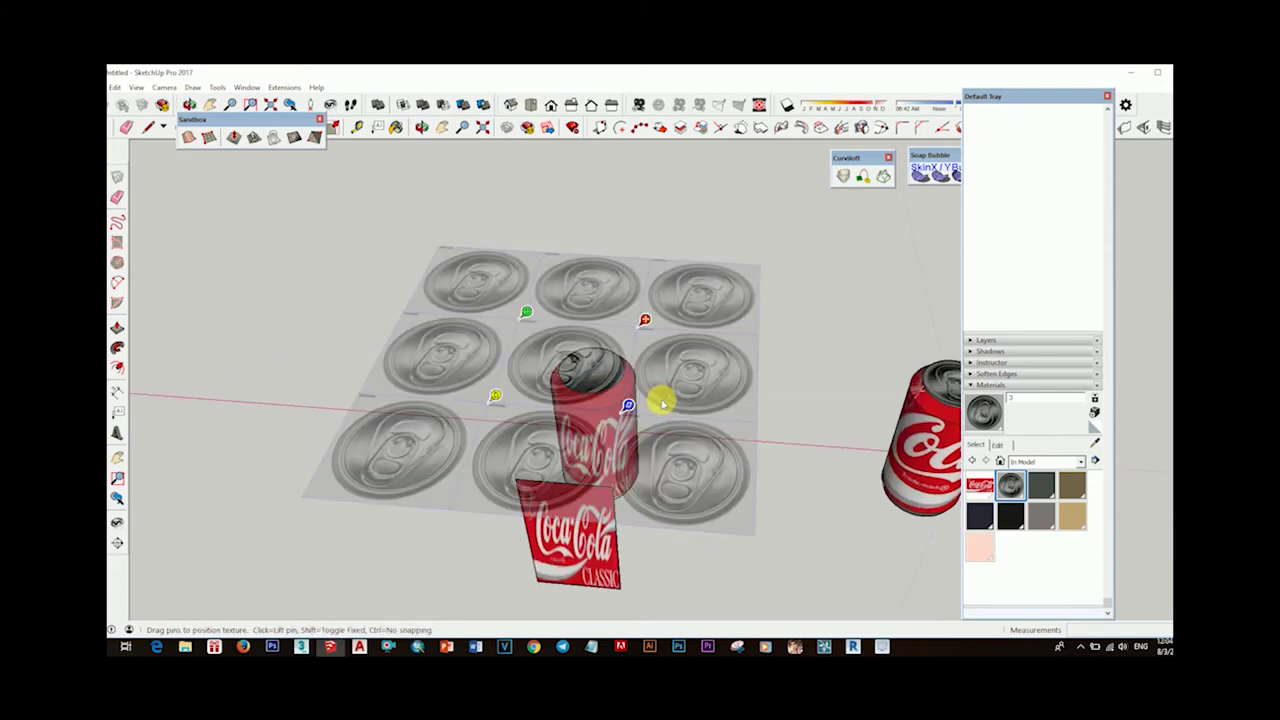
drag(530, 320, 558, 340)
scroll(600, 371, up, 5)
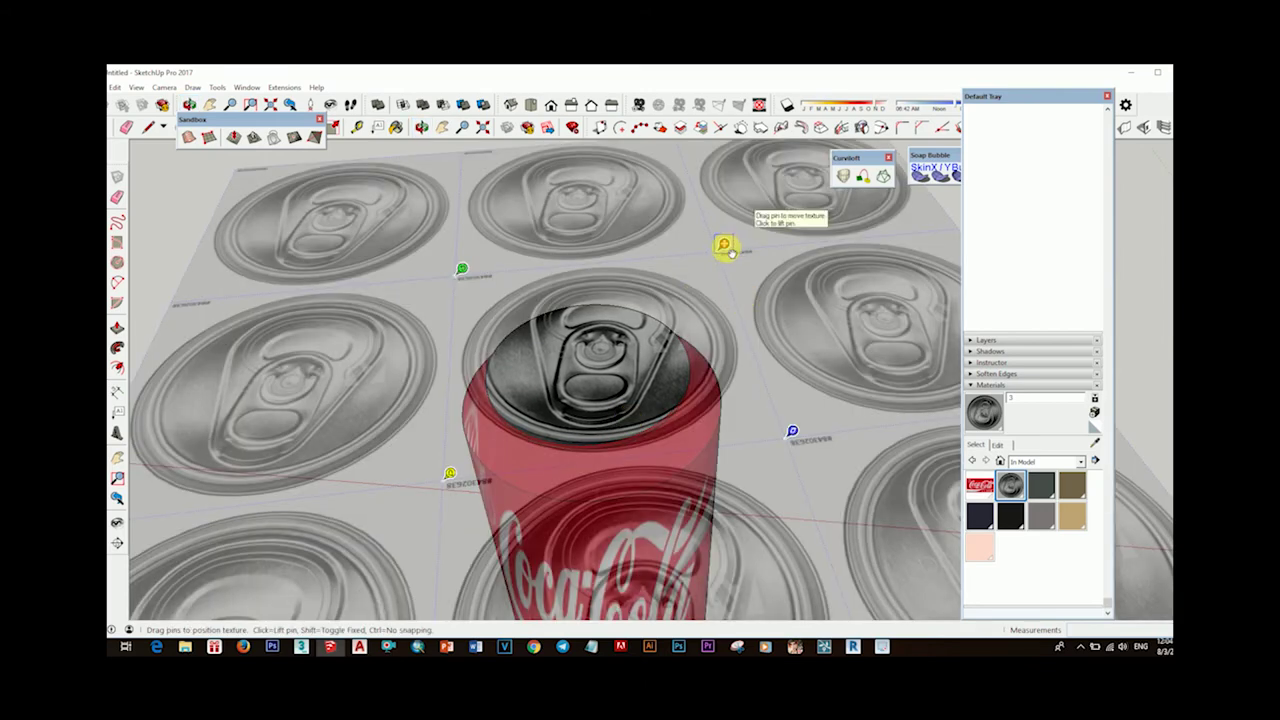
drag(725, 248, 731, 245)
drag(798, 428, 792, 431)
drag(444, 474, 469, 470)
mouse_move(466, 268)
mouse_down()
mouse_move(480, 266)
mouse_move(461, 285)
mouse_up()
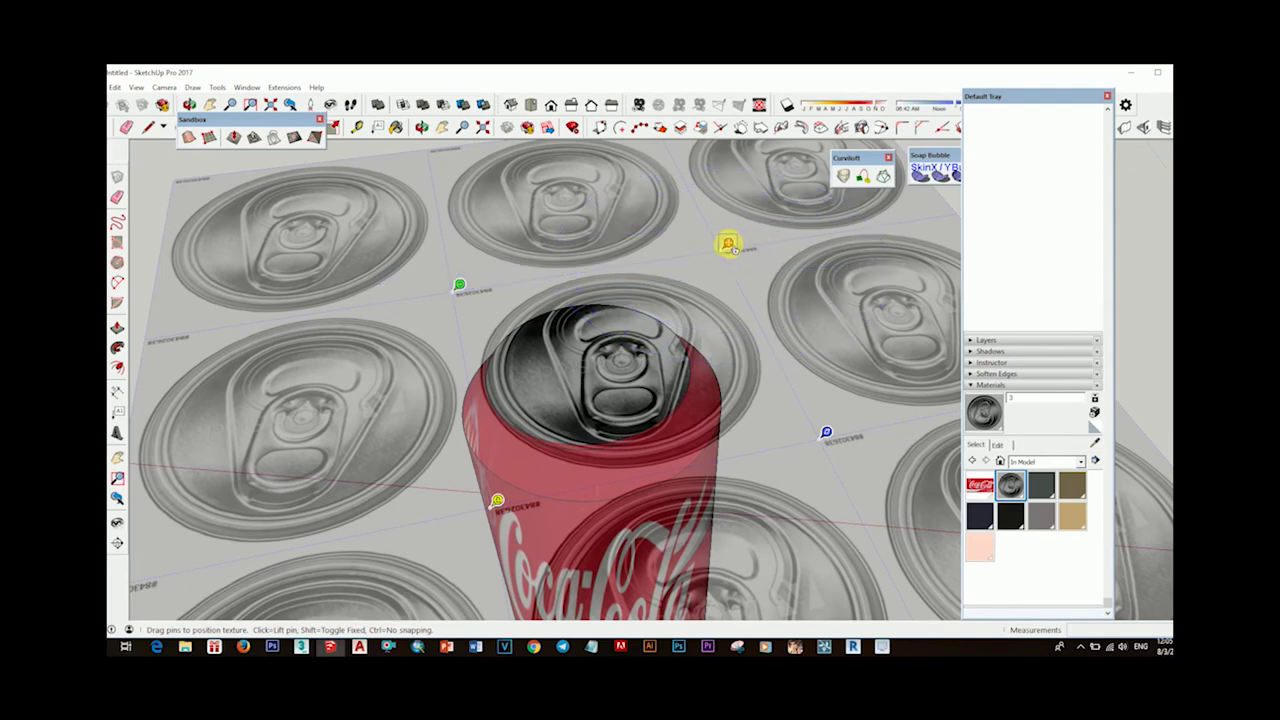
Fine-tune the lid image so one can-top sits centred, then confirm the placement.
drag(731, 246, 693, 275)
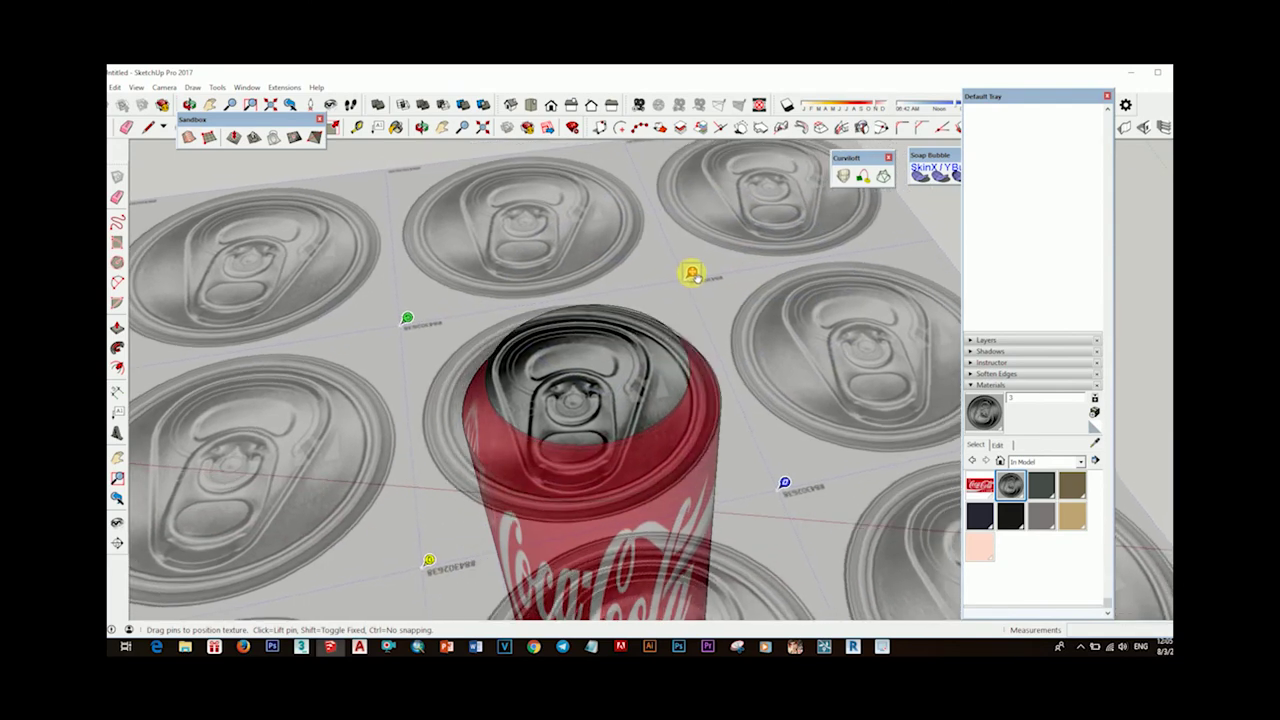
mouse_move(405, 318)
mouse_down()
mouse_move(443, 323)
mouse_move(484, 290)
mouse_up()
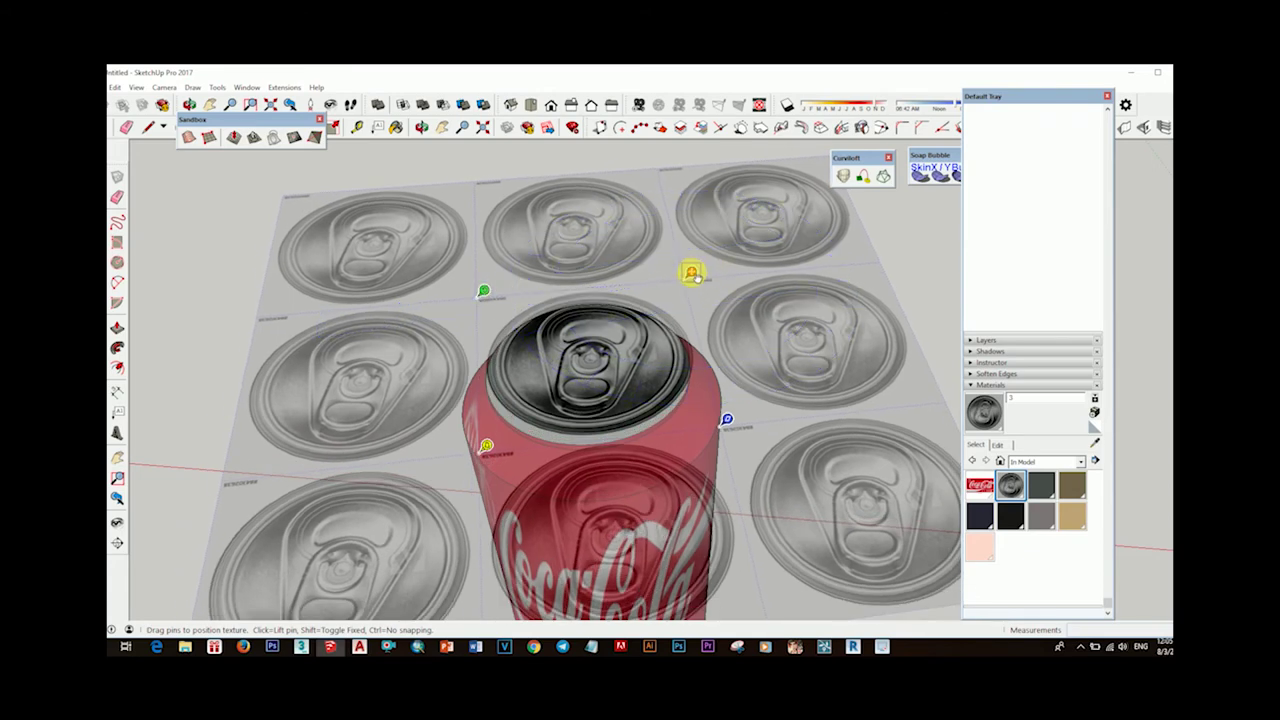
drag(693, 275, 692, 281)
drag(486, 294, 493, 302)
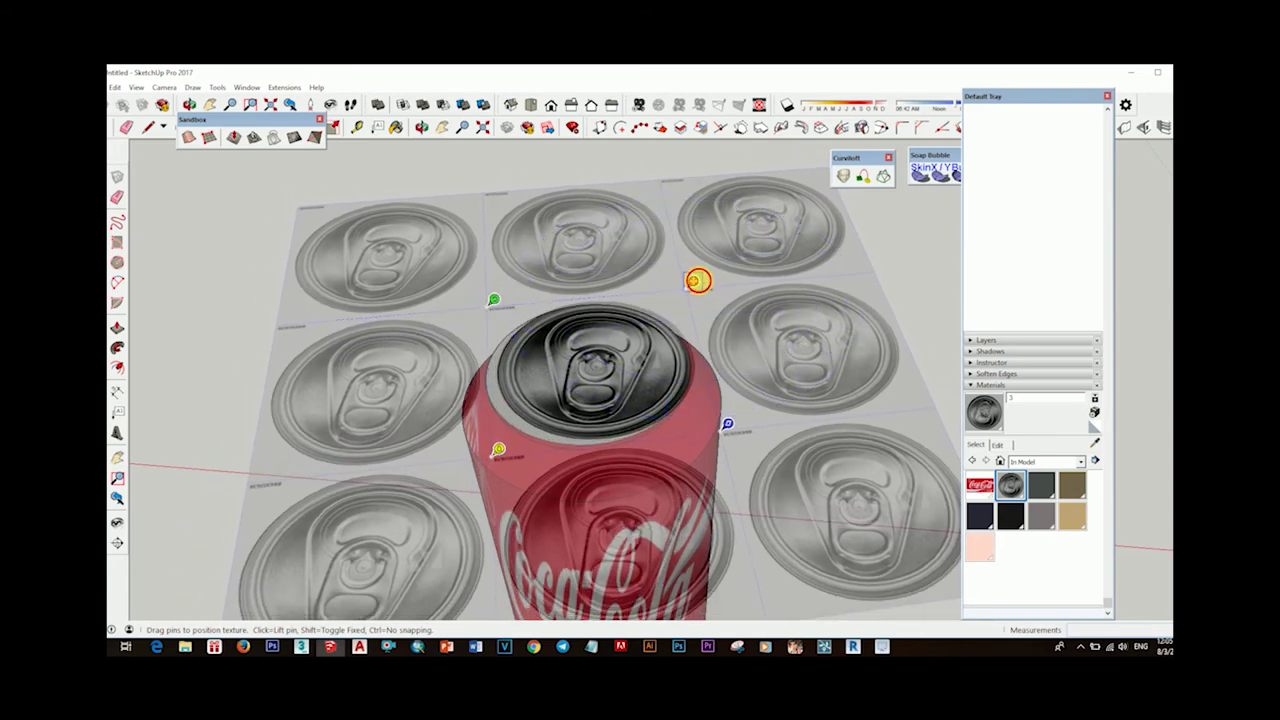
drag(698, 281, 690, 285)
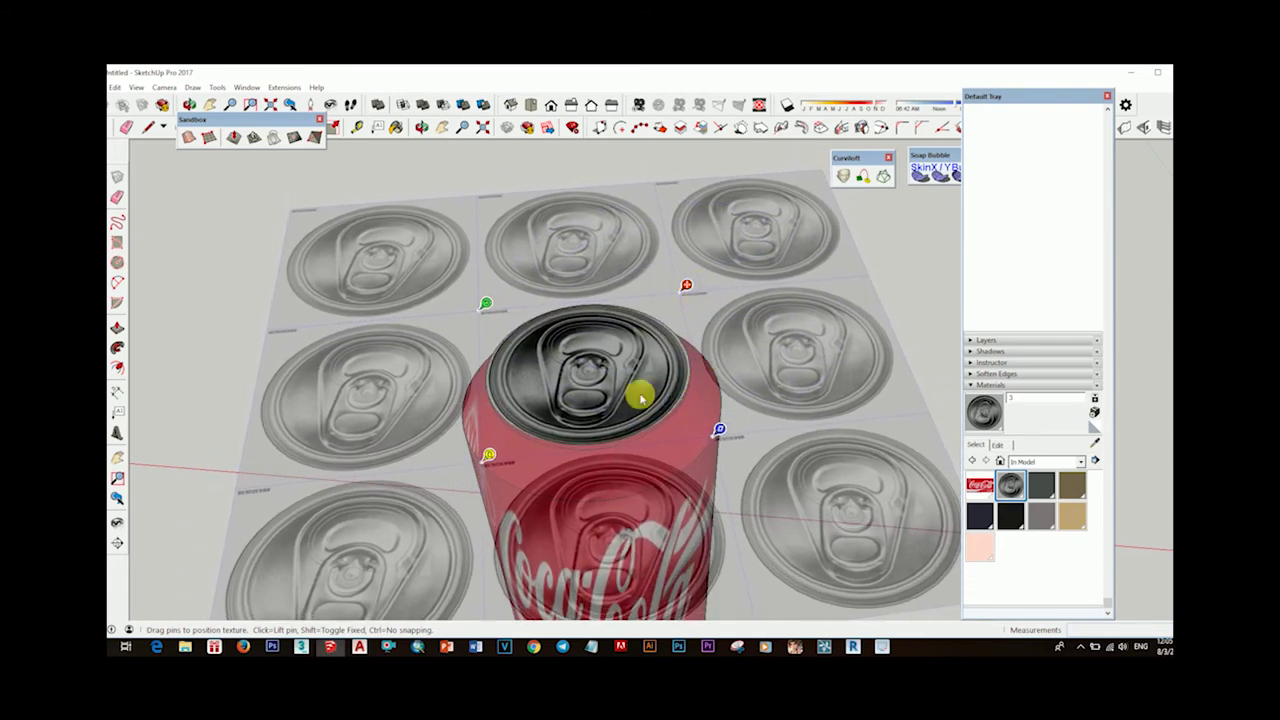
scroll(668, 403, up, 3)
drag(800, 522, 807, 525)
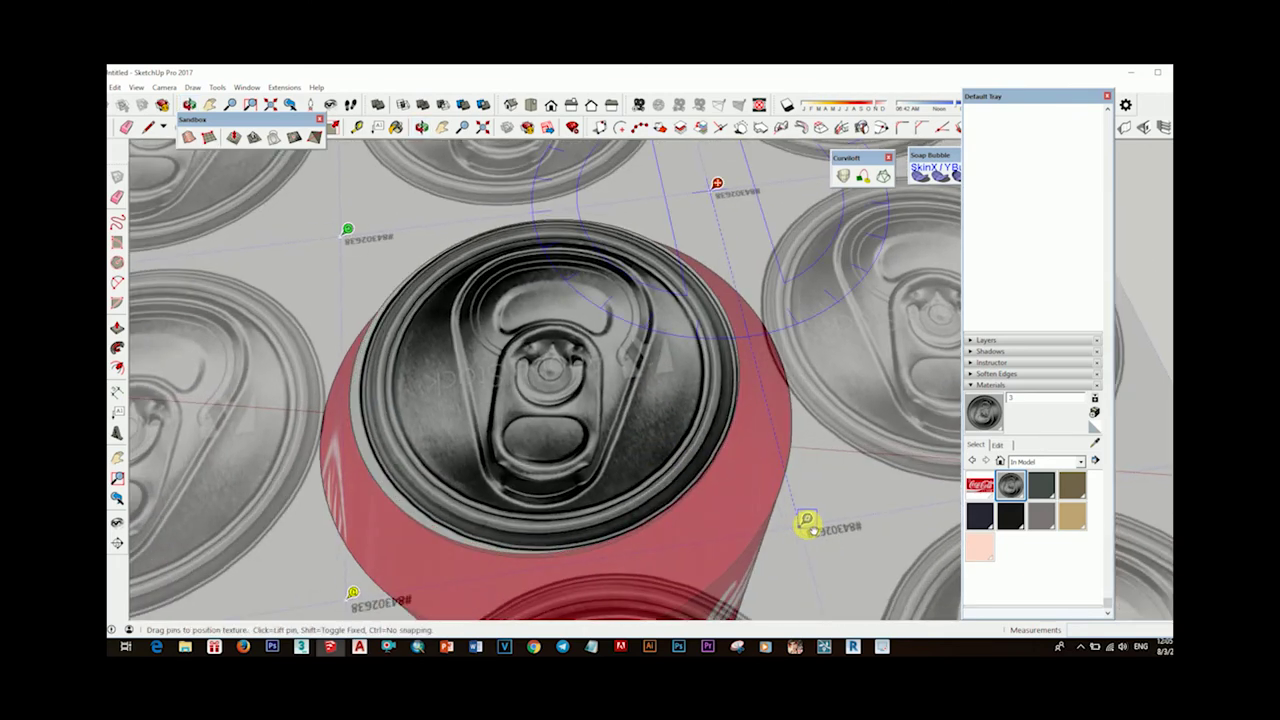
drag(354, 592, 338, 606)
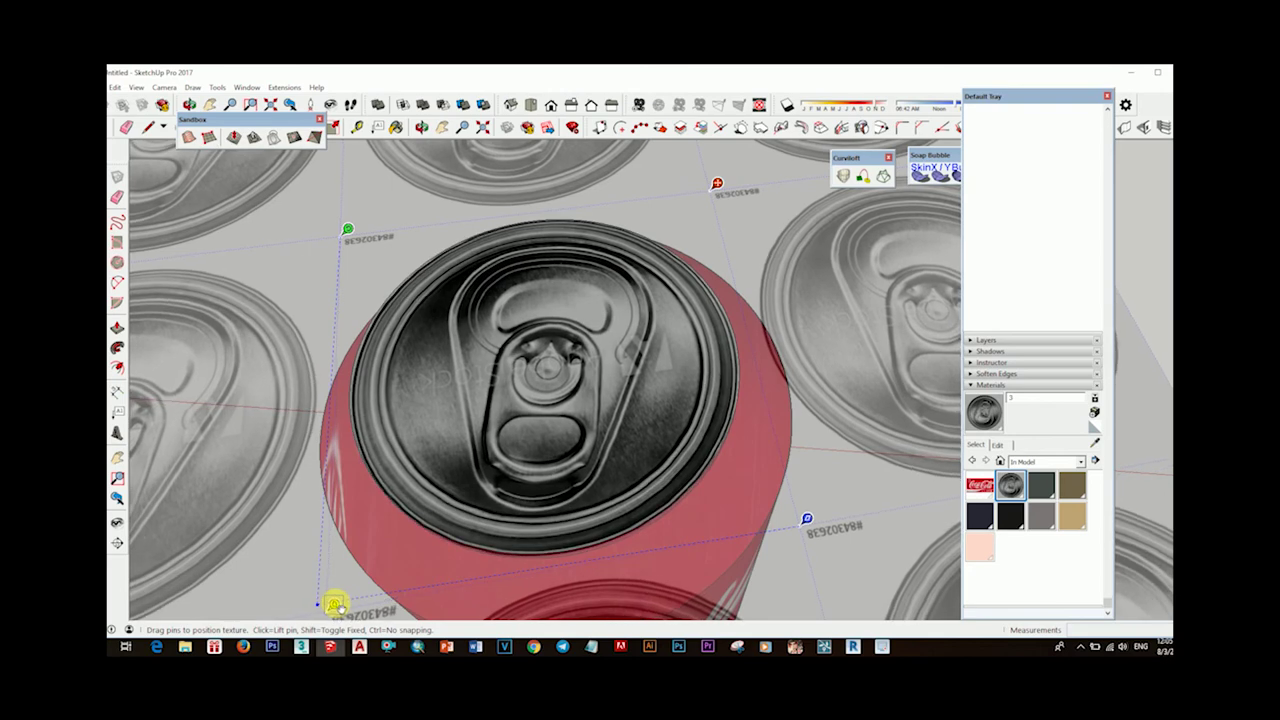
scroll(500, 410, down, 5)
right_click(553, 411)
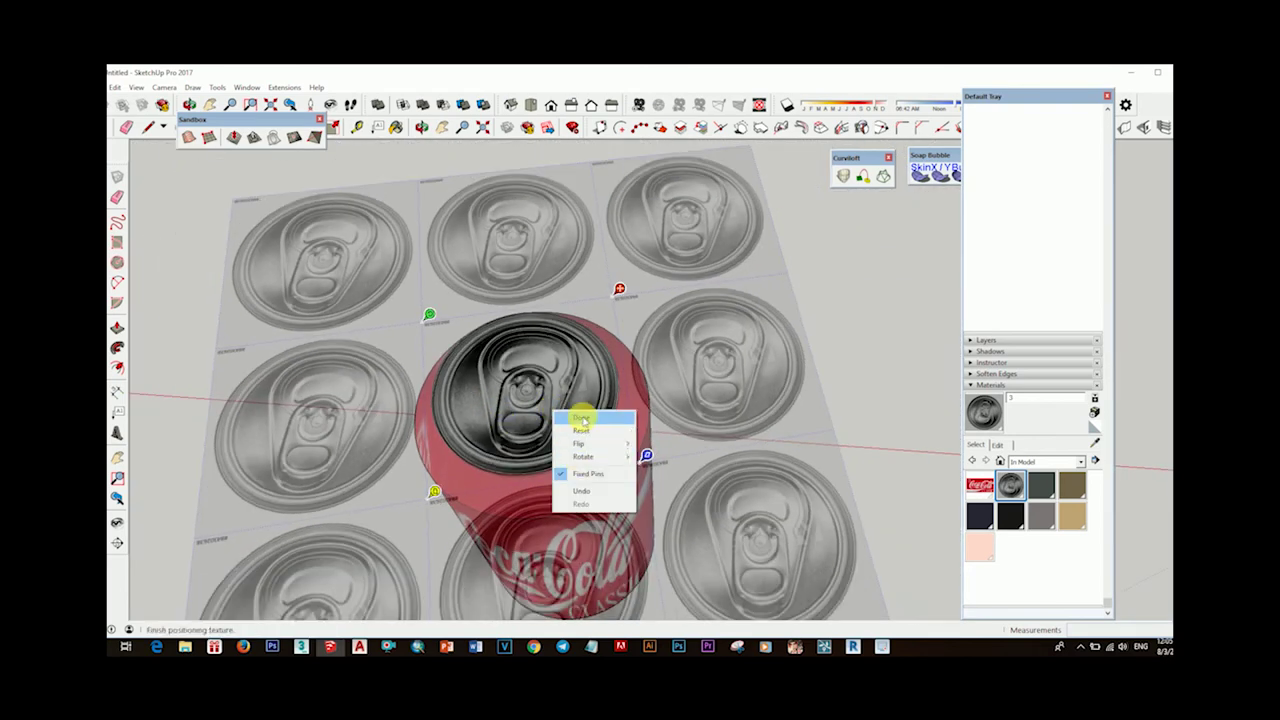
click(582, 419)
mouse_move(491, 380)
middle_down()
mouse_move(749, 286)
mouse_move(574, 300)
mouse_move(634, 417)
mouse_move(623, 309)
mouse_move(586, 277)
middle_up()
Erase the leftover flat Coca-Cola label panel from the model.
scroll(586, 277, up, 3)
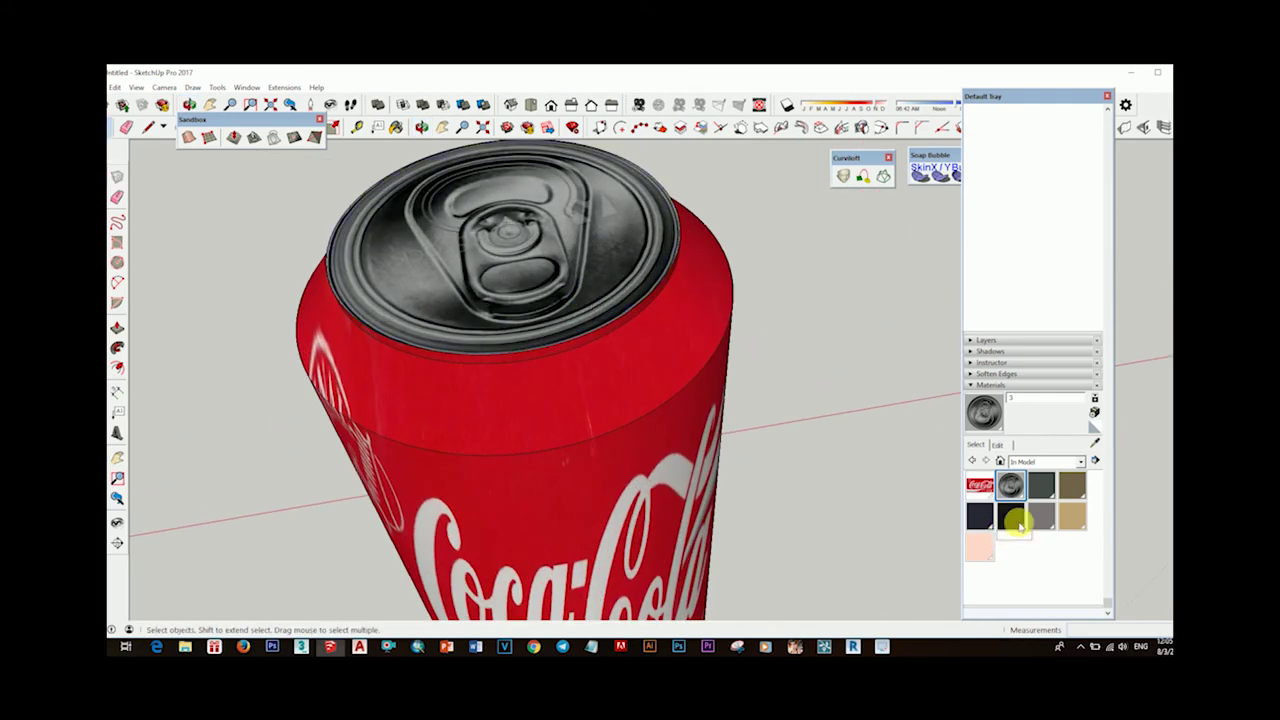
mouse_move(541, 291)
middle_down()
mouse_move(577, 291)
mouse_move(566, 297)
mouse_move(597, 254)
mouse_move(586, 494)
mouse_move(657, 526)
mouse_move(612, 462)
mouse_move(634, 451)
mouse_move(586, 280)
mouse_move(506, 240)
mouse_move(582, 260)
mouse_move(728, 478)
middle_up()
scroll(517, 314, down, 2)
scroll(528, 307, down, 2)
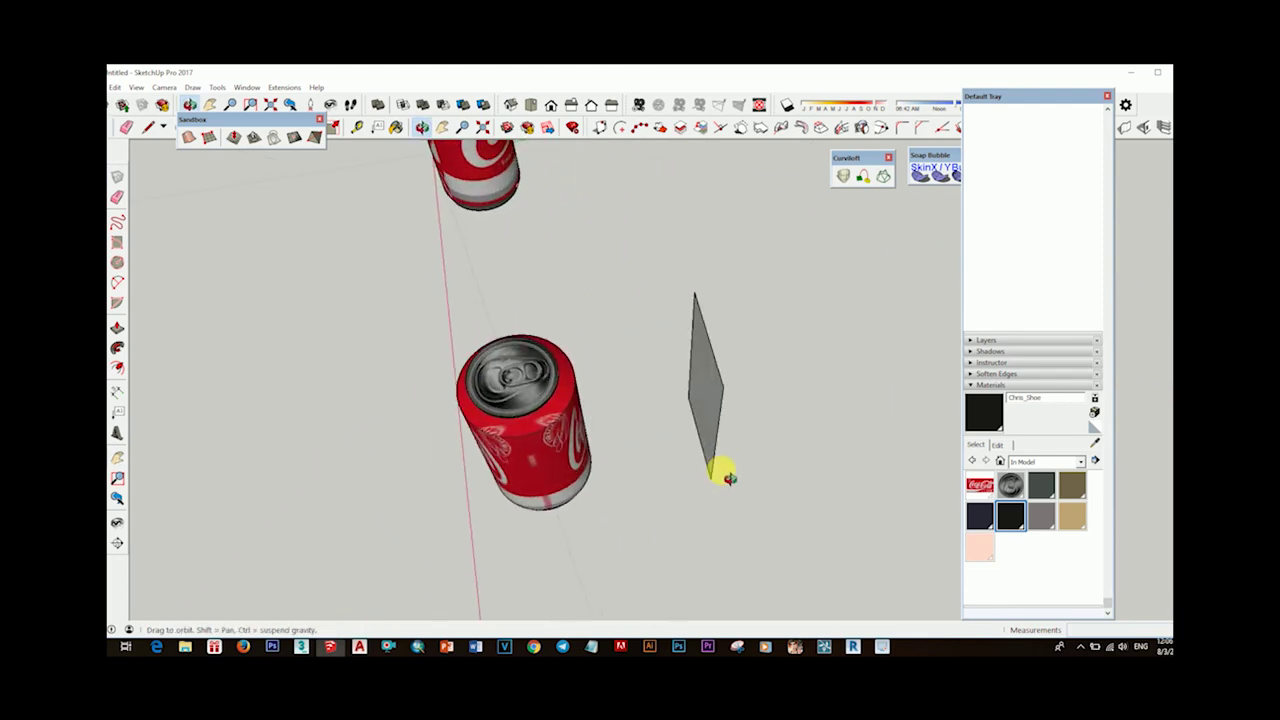
right_click(706, 272)
click(737, 222)
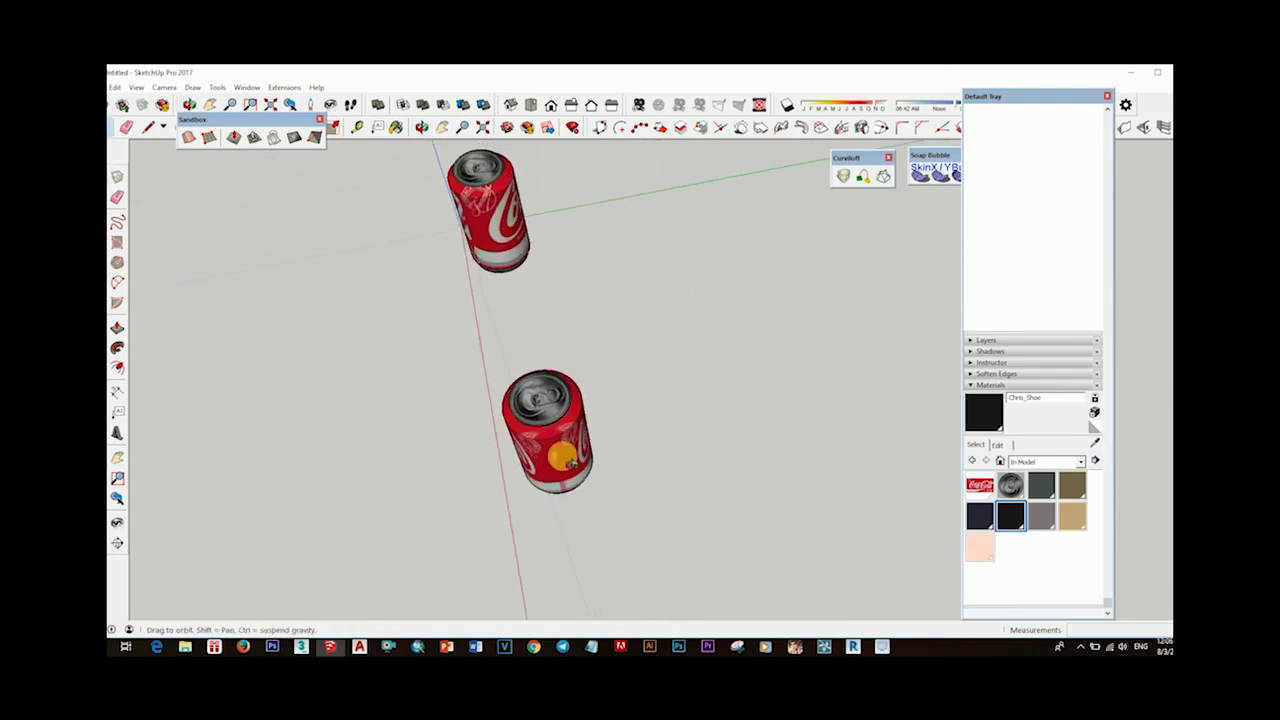